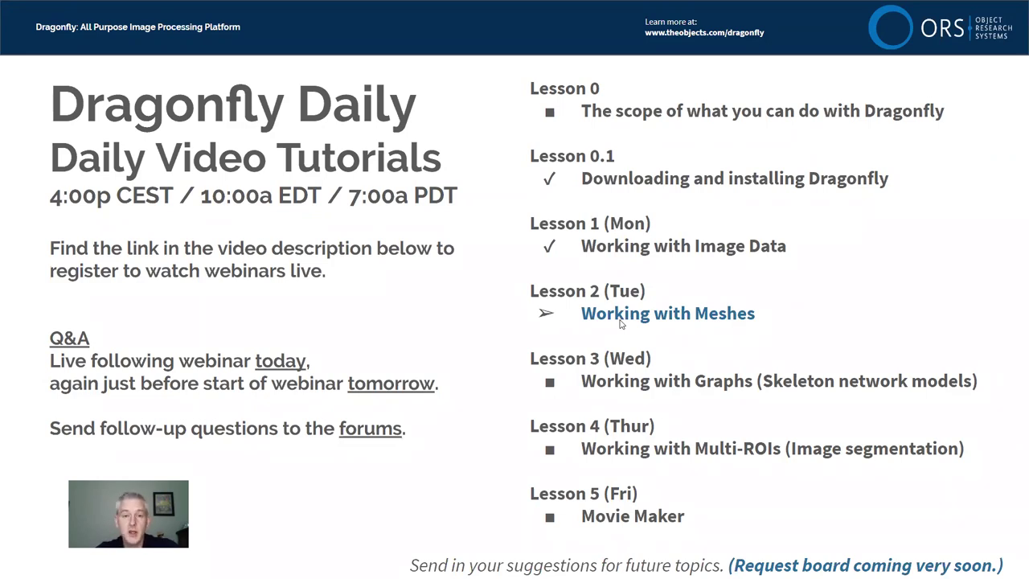
# Advance the presentation to the next slide past the lesson agenda
pyautogui.press('Right')
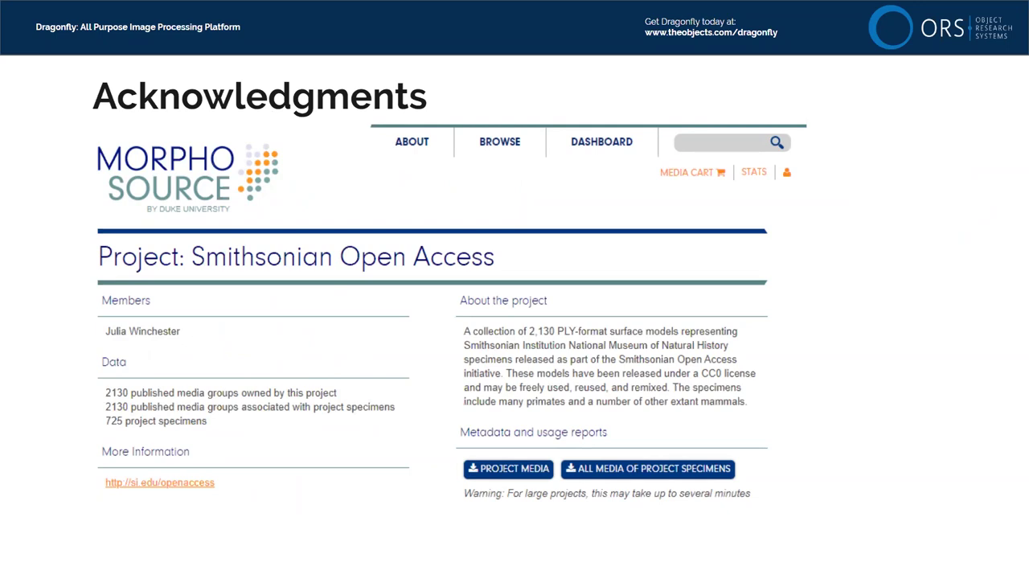
# Advance to the Acknowledgments slide, select 'MorphoSource 104845', and switch to the new browser tab
pyautogui.press('Right')
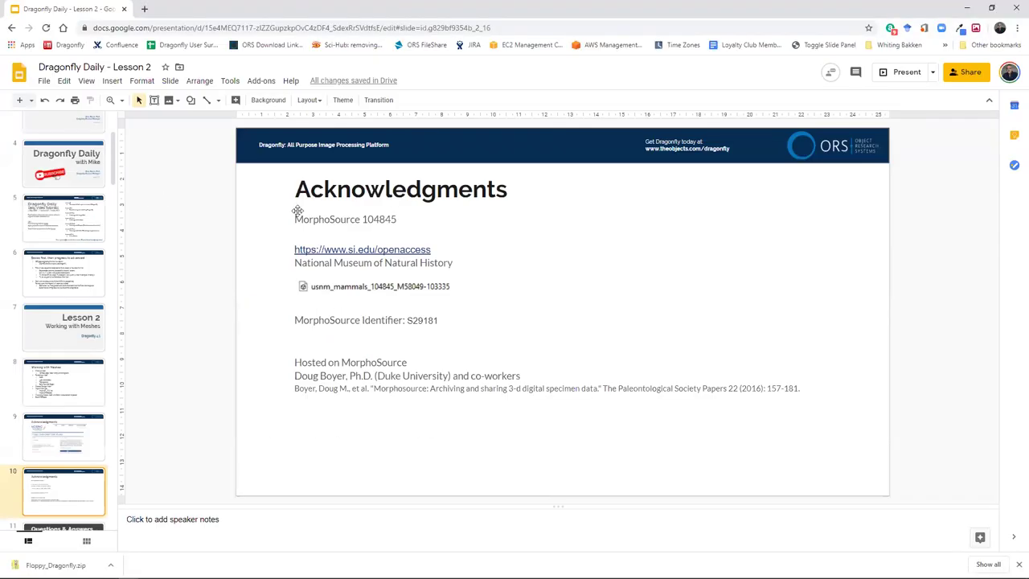
pyautogui.moveTo(297, 219); pyautogui.dragTo(391, 217)
pyautogui.hotkey('ctrl', 'c')
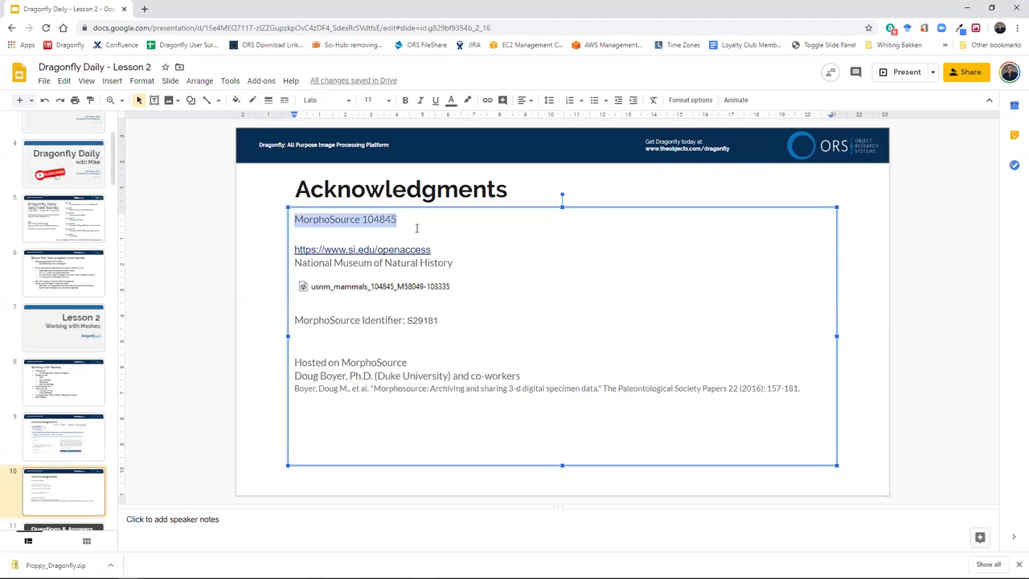
pyautogui.hotkey('alt', 'Tab')
pyautogui.hotkey('alt', 'Tab')
pyautogui.hotkey('alt', 'Tab')
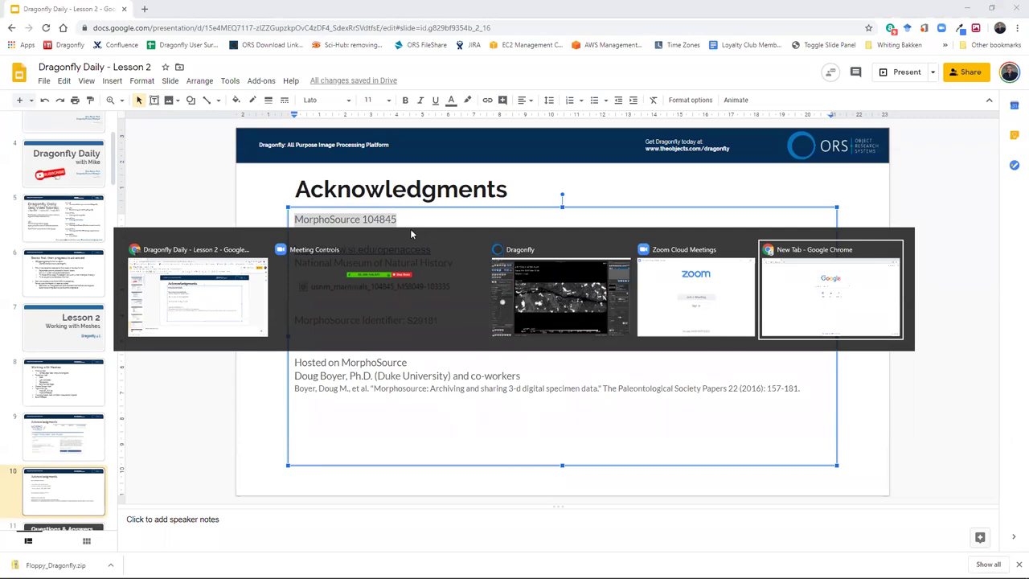
pyautogui.hotkey('alt', 'Tab')
# Web-search the pasted MorphoSource identifier, then replace the query with 'MorphoSource 104845' and search
pyautogui.write('MorphoSource Identifier: S29181')
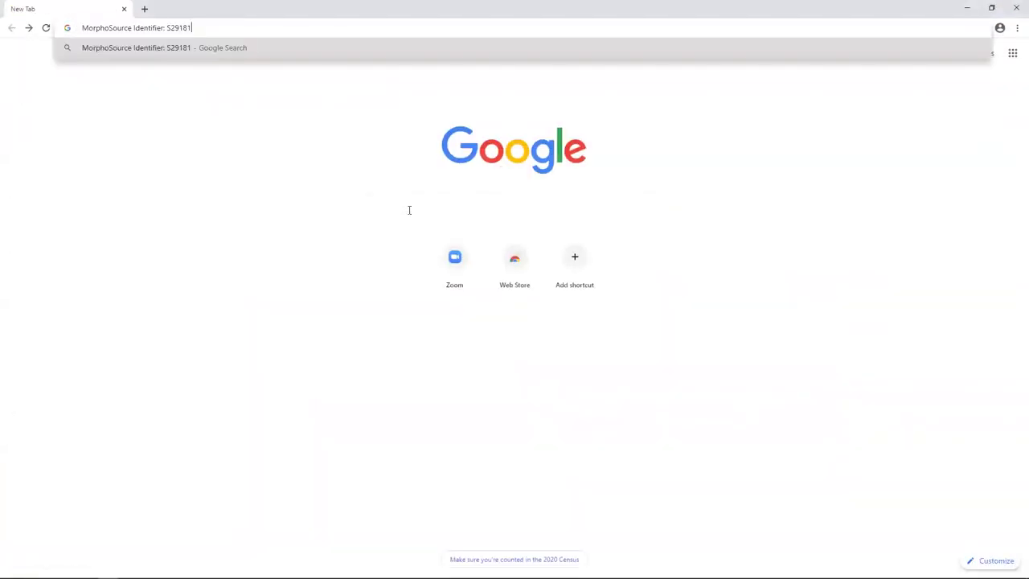
pyautogui.press('Return')
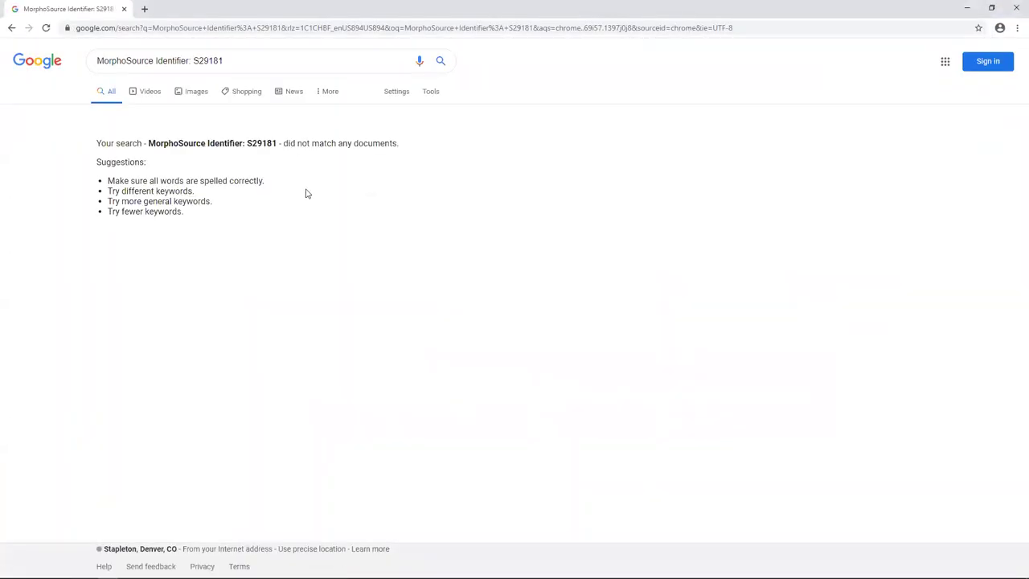
pyautogui.hotkey('alt', 'Tab')
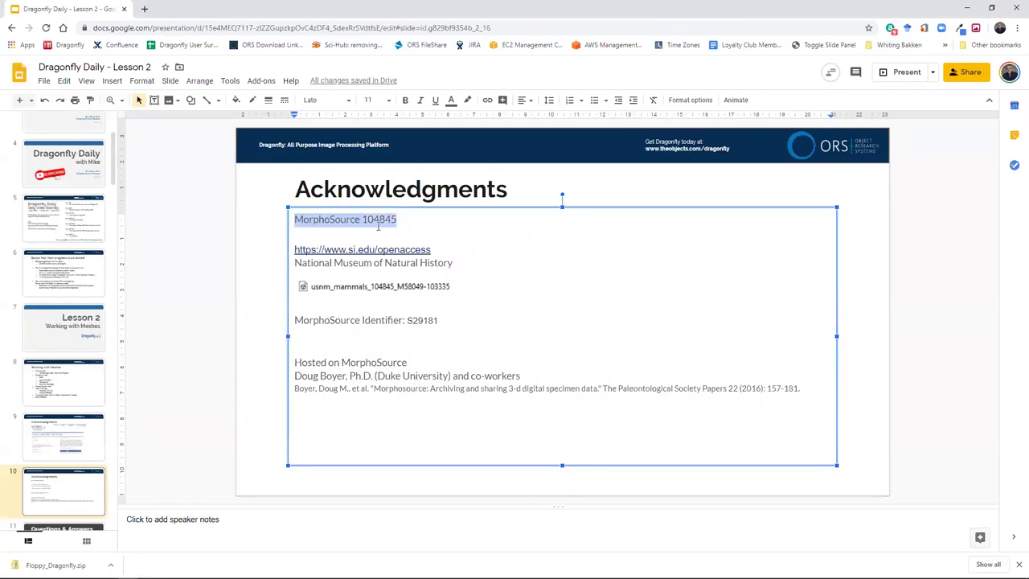
pyautogui.hotkey('alt', 'Tab')
pyautogui.hotkey('alt', 'Tab')
pyautogui.hotkey('alt', 'Tab')
pyautogui.hotkey('alt', 'Tab')
pyautogui.hotkey('alt', 'Tab')
pyautogui.hotkey('alt', 'Tab')
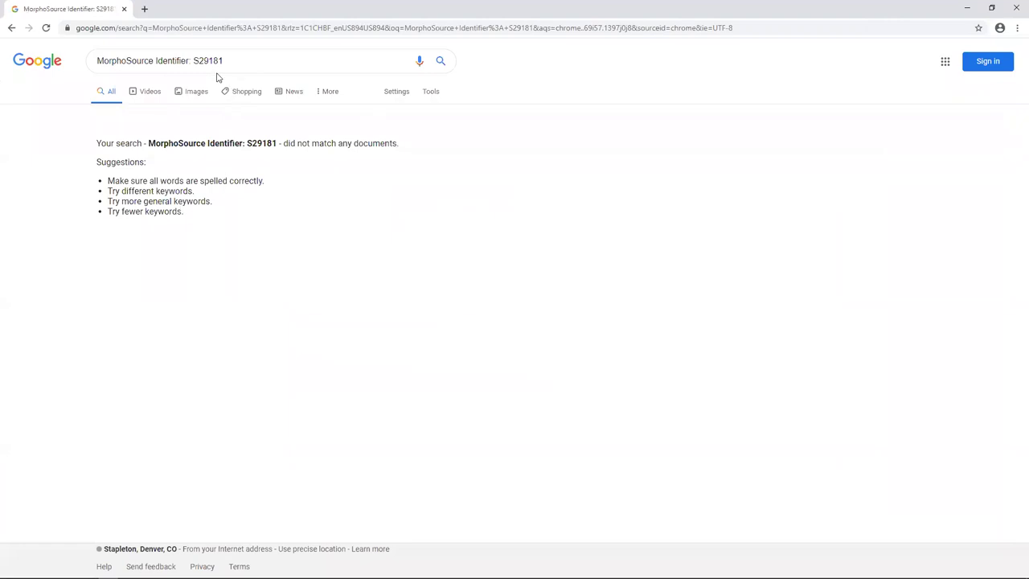
pyautogui.tripleClick(209, 62)
pyautogui.hotkey('ctrl', 'v')
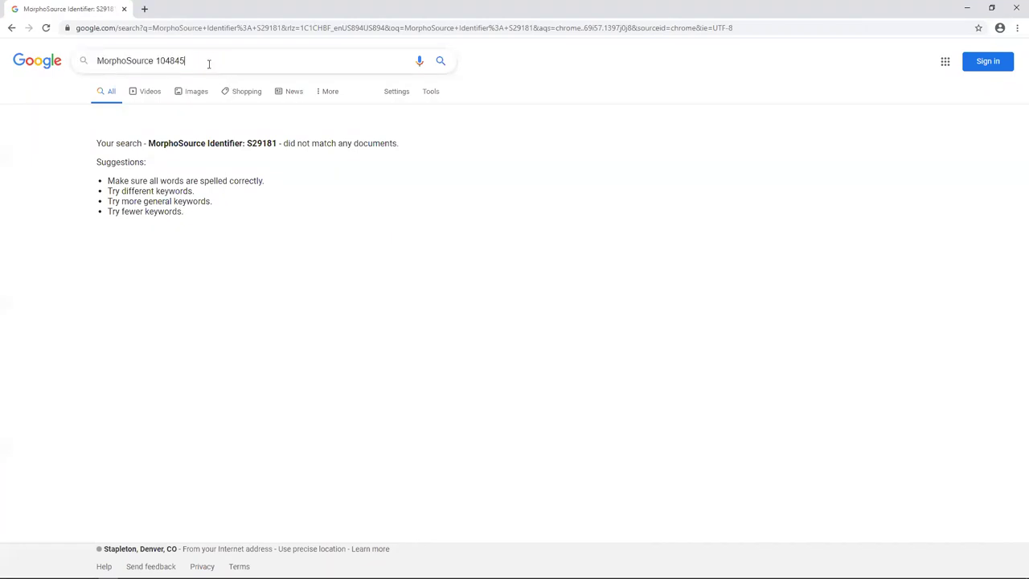
pyautogui.press('Return')
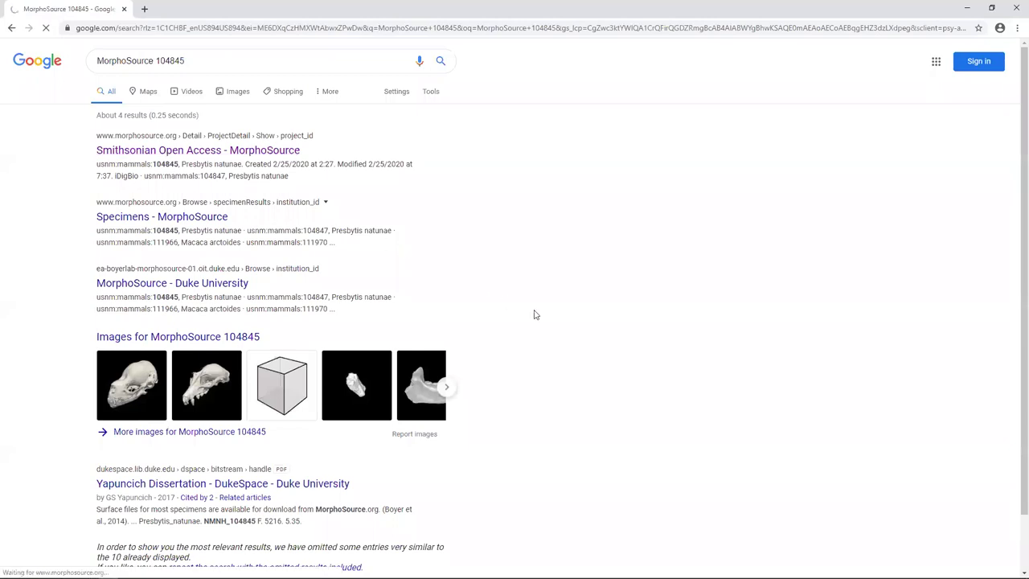
# Open the Smithsonian Open Access result and go to the M58049 mandible media page
pyautogui.click(242, 153)
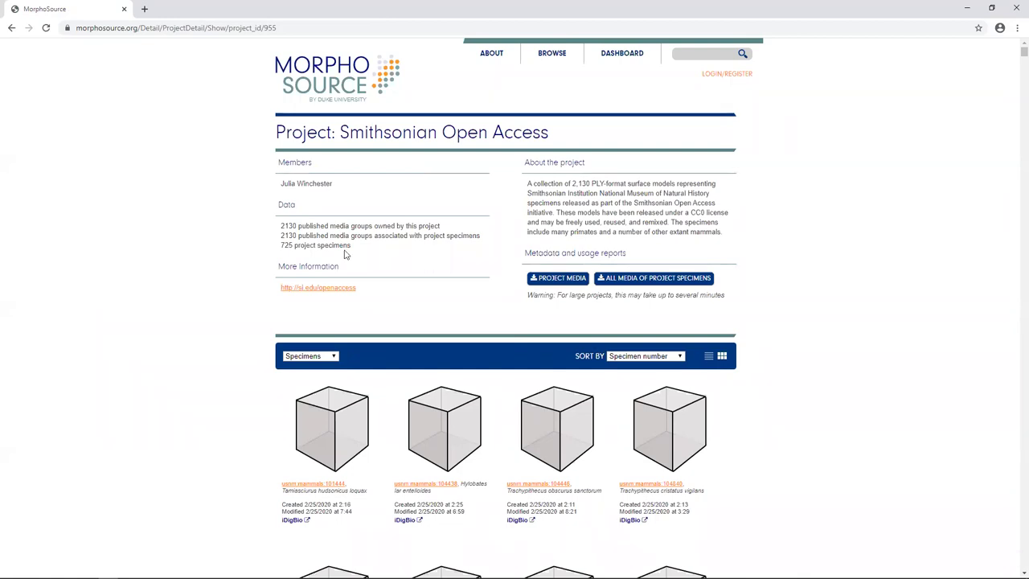
pyautogui.scroll(-3, 471, 236)
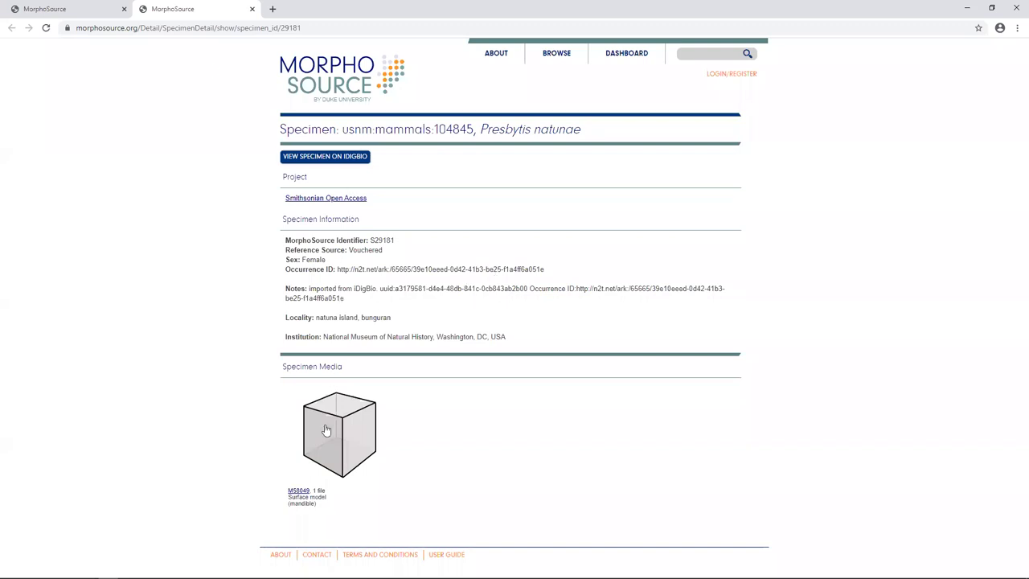
pyautogui.click(299, 491)
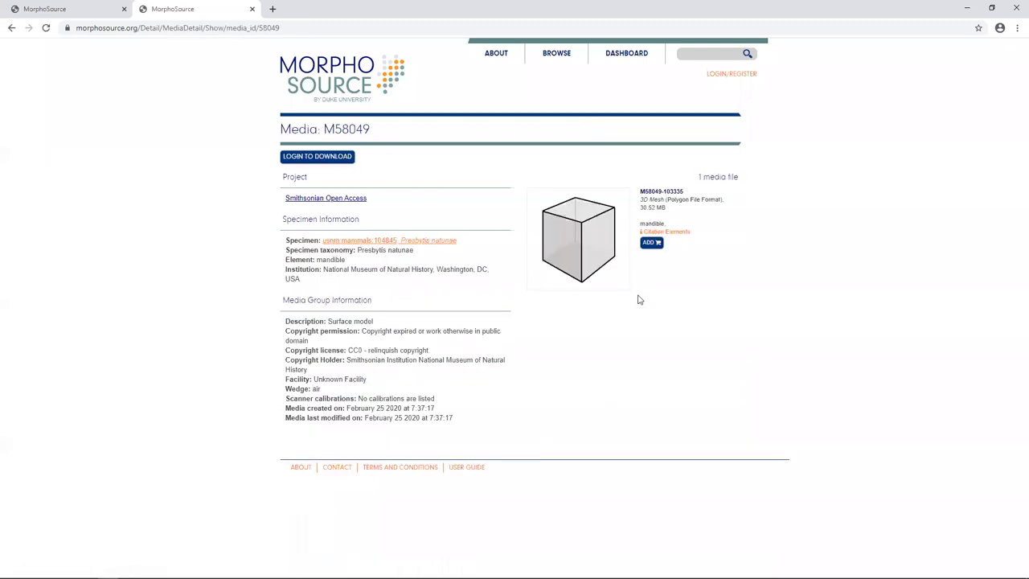
pyautogui.moveTo(646, 245)
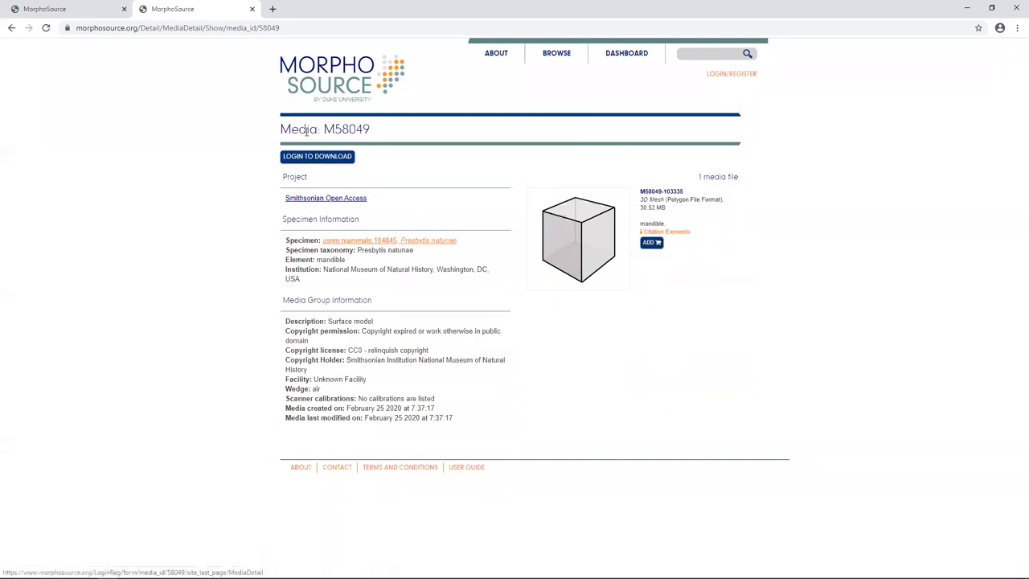
pyautogui.hotkey('alt', 'Tab')
pyautogui.hotkey('alt', 'Tab')
pyautogui.hotkey('alt', 'Tab')
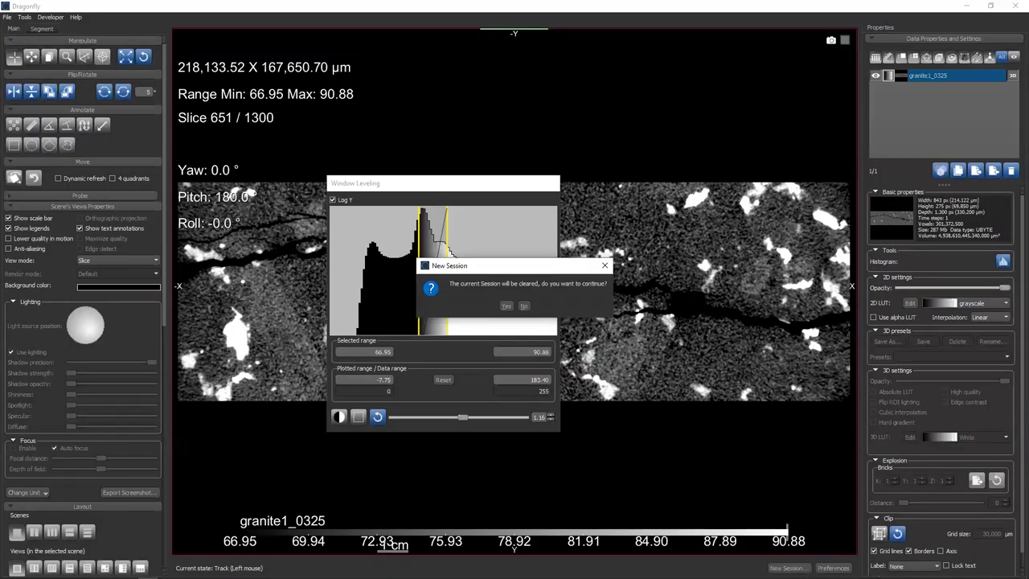
pyautogui.click(507, 306)
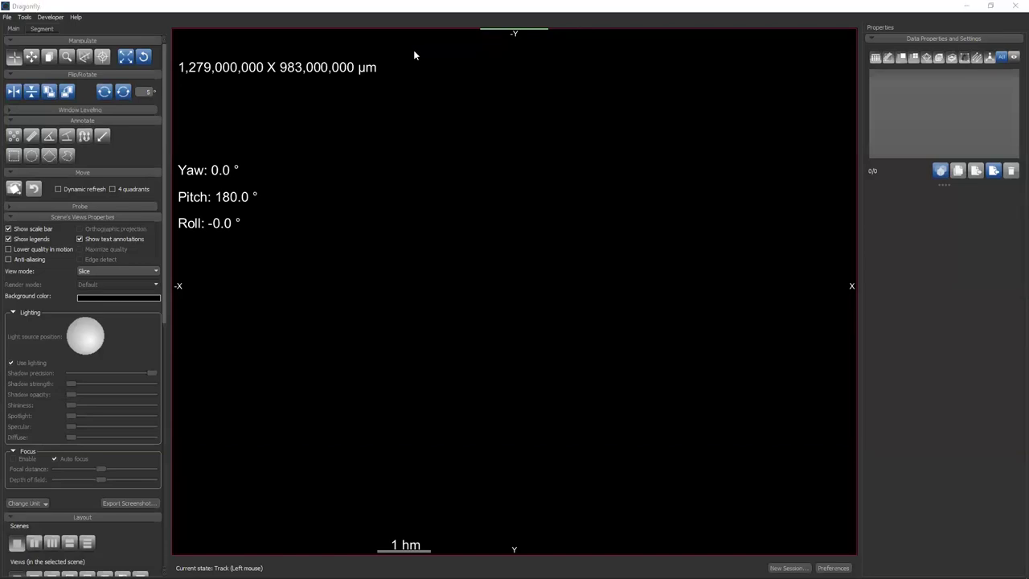
pyautogui.click(7, 16)
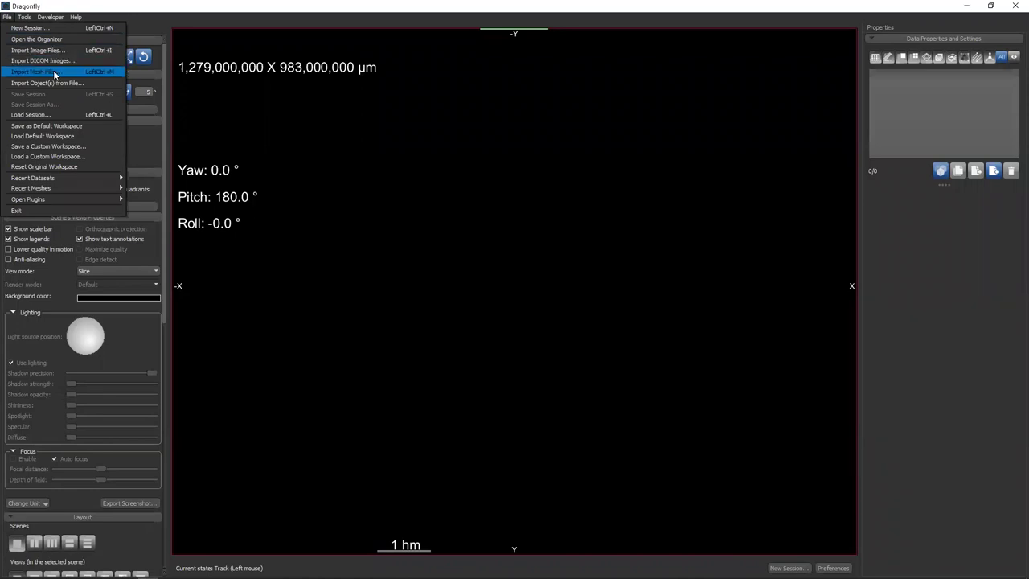
pyautogui.click(64, 72)
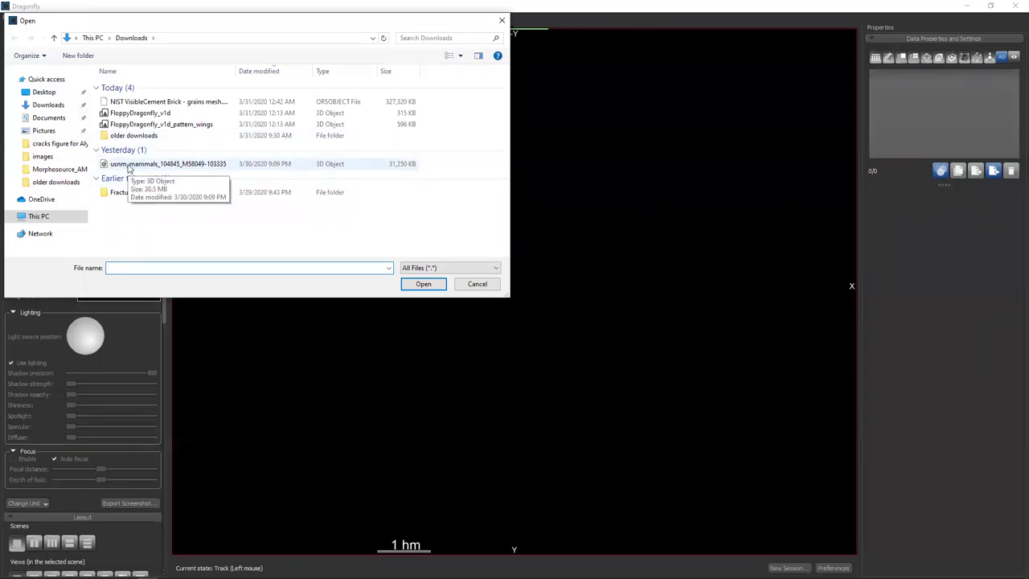
pyautogui.click(129, 165)
pyautogui.click(421, 284)
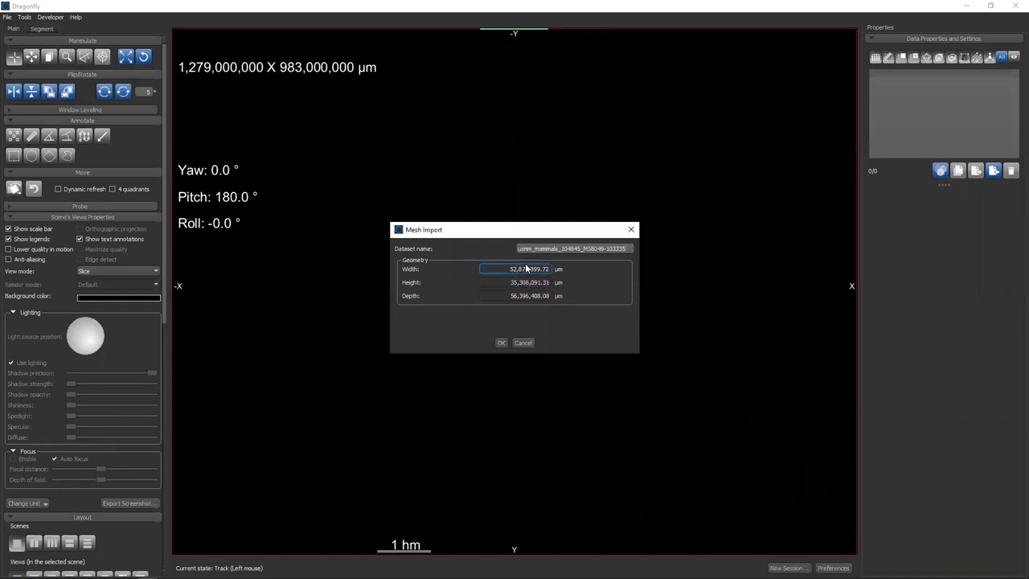
# Confirm the Mesh Import dialog after reviewing the M58049 mesh's name and dimensions
pyautogui.click(555, 249)
pyautogui.click(510, 271)
pyautogui.click(526, 282)
pyautogui.click(508, 274)
pyautogui.click(502, 342)
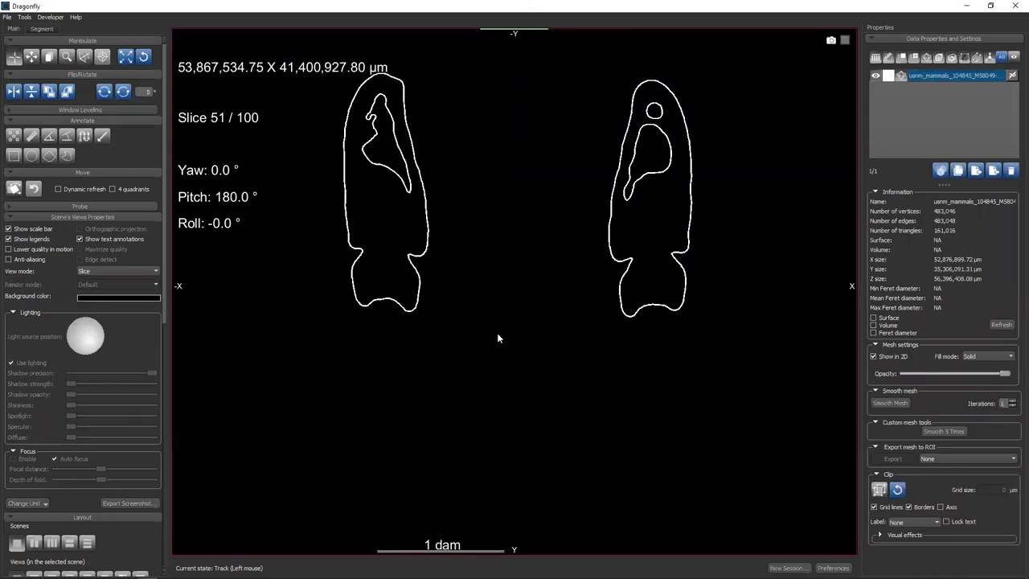
# Scroll through the slices and zoom into the left jaw outline
pyautogui.scroll(-12, 499, 335)
pyautogui.scroll(-16, 499, 336)
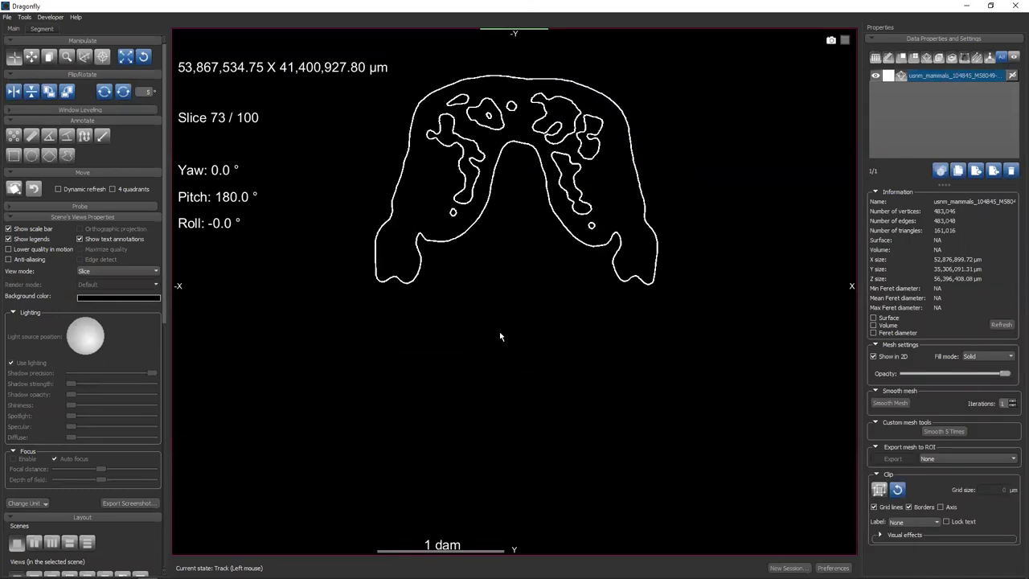
pyautogui.scroll(-18, 499, 335)
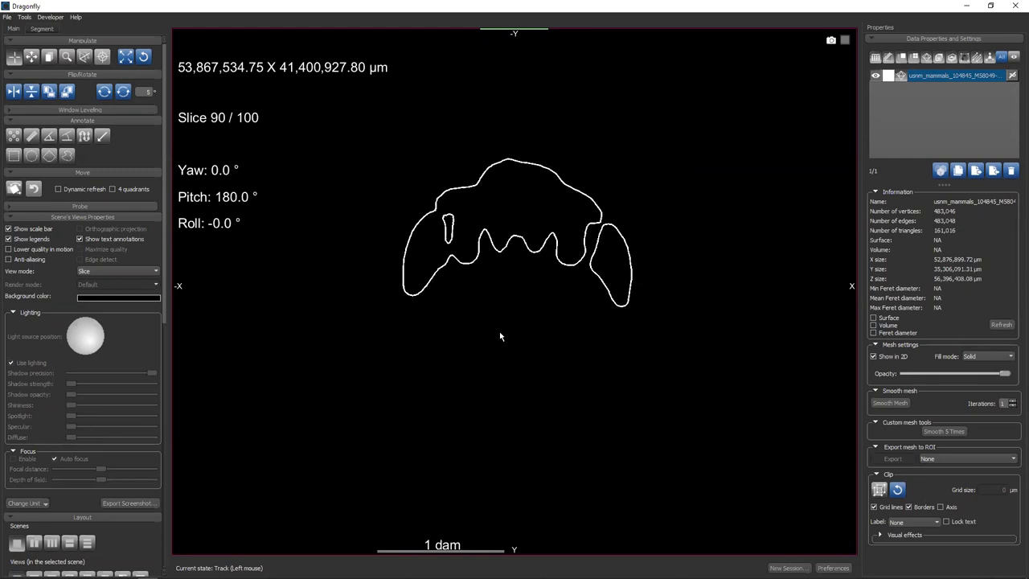
pyautogui.scroll(7, 499, 329)
pyautogui.scroll(20, 498, 328)
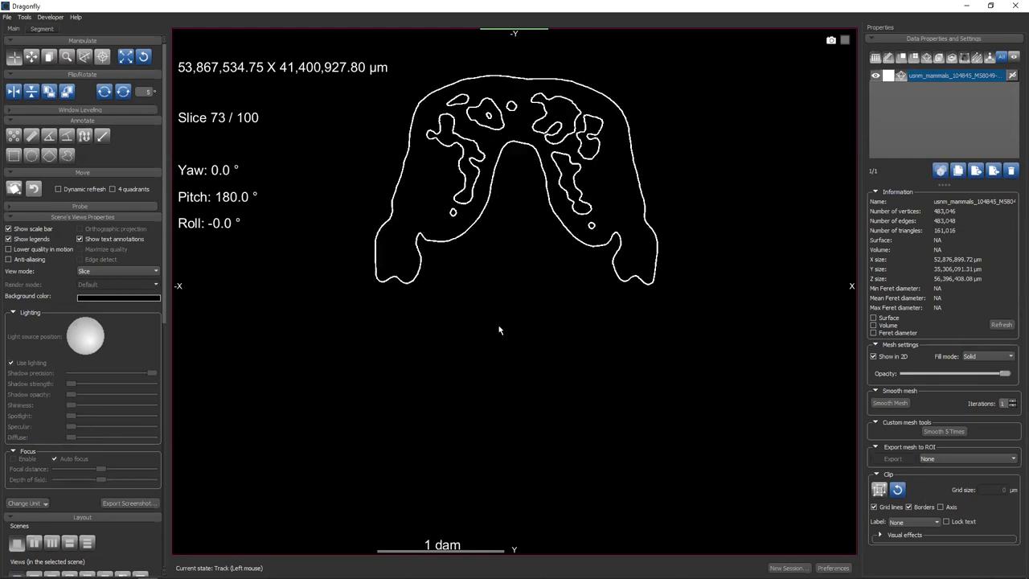
pyautogui.scroll(15, 498, 330)
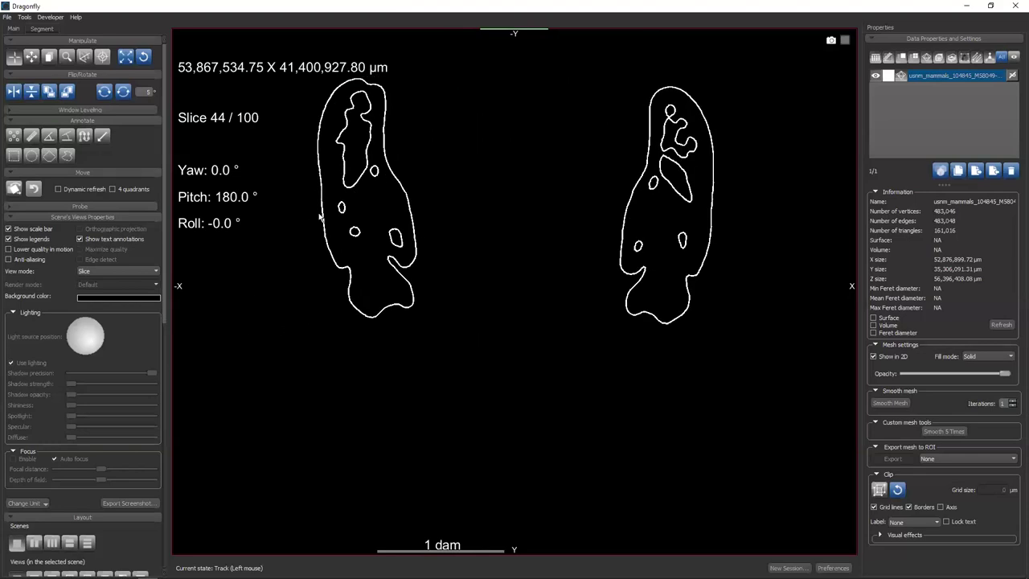
pyautogui.keyDown('ctrl'); pyautogui.scroll(5, 361, 185); pyautogui.keyUp('ctrl')
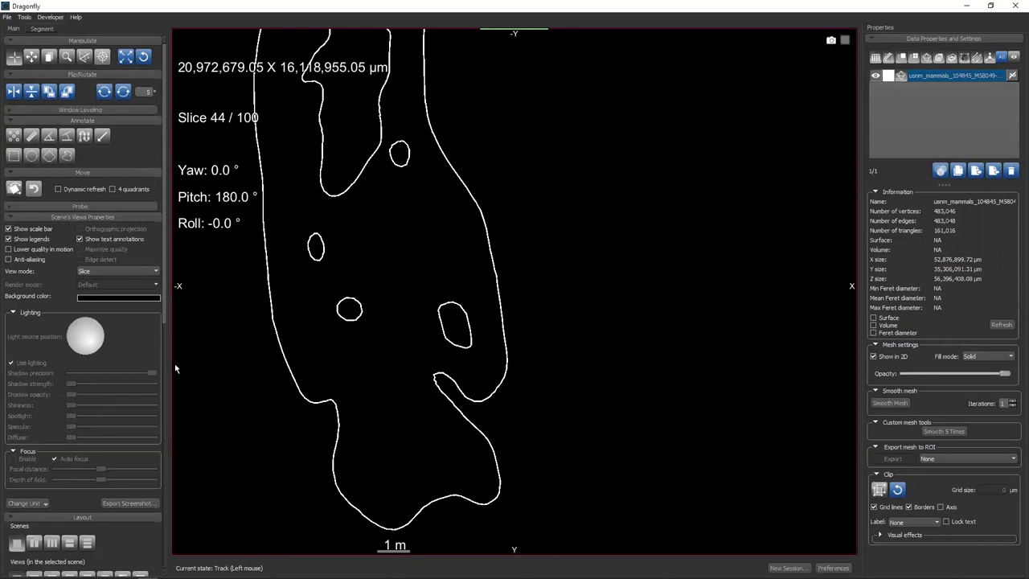
pyautogui.moveTo(164, 313); pyautogui.dragTo(165, 572)
pyautogui.scroll(4, 156, 506)
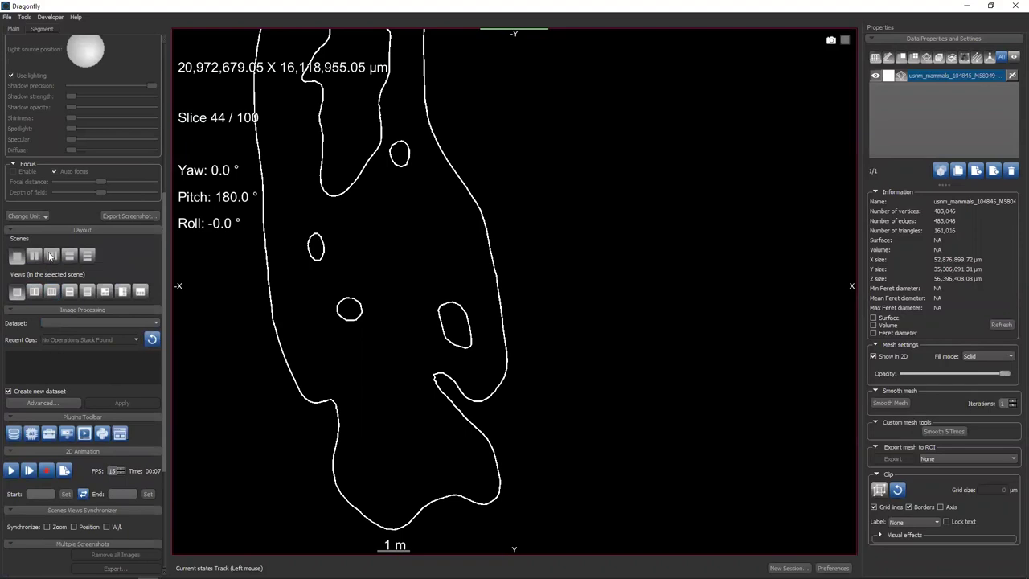
pyautogui.click(105, 291)
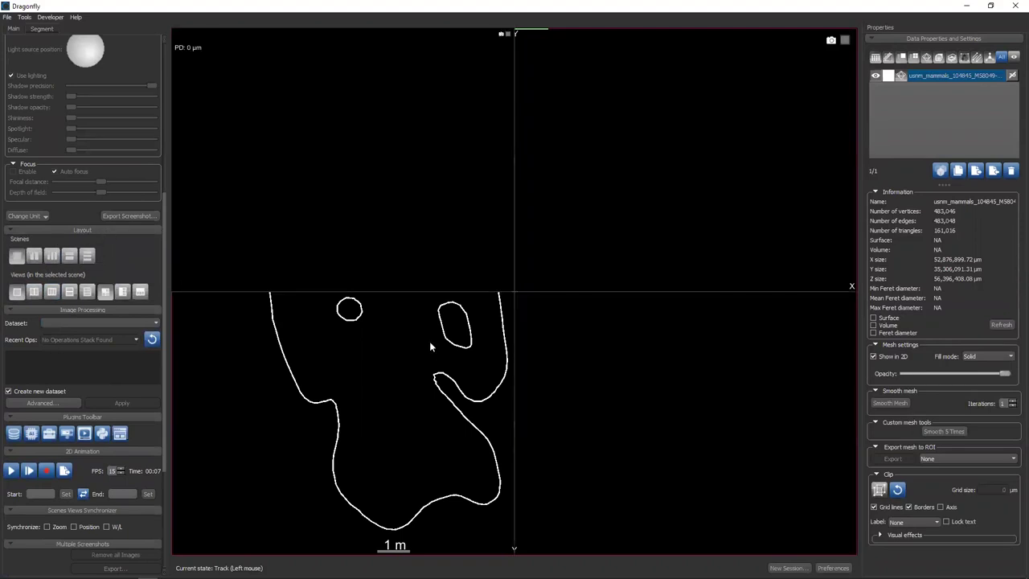
pyautogui.moveTo(426, 193); pyautogui.dragTo(569, 299)
pyautogui.doubleClick(390, 188)
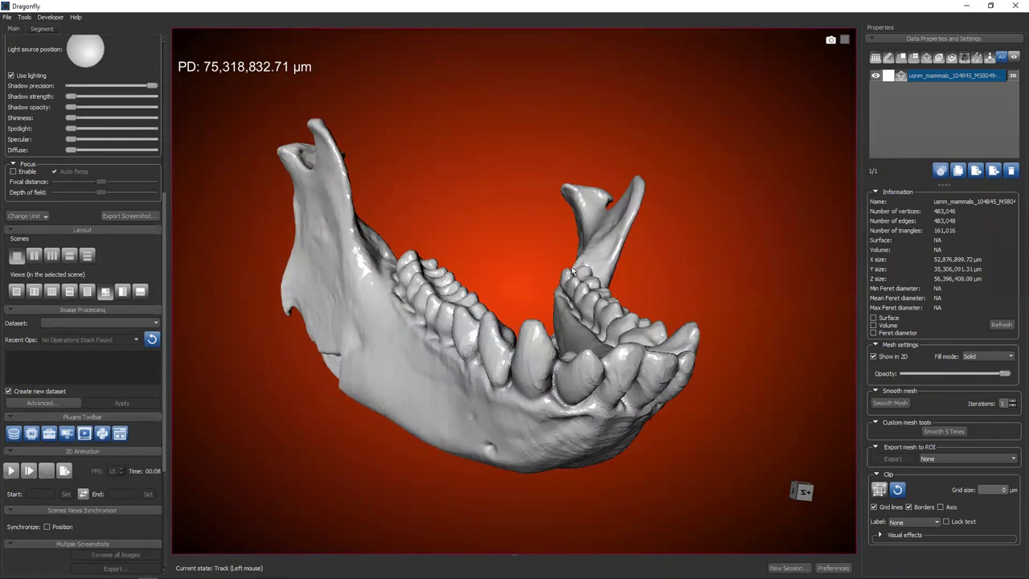
pyautogui.scroll(1, 480, 315)
pyautogui.scroll(3, 480, 314)
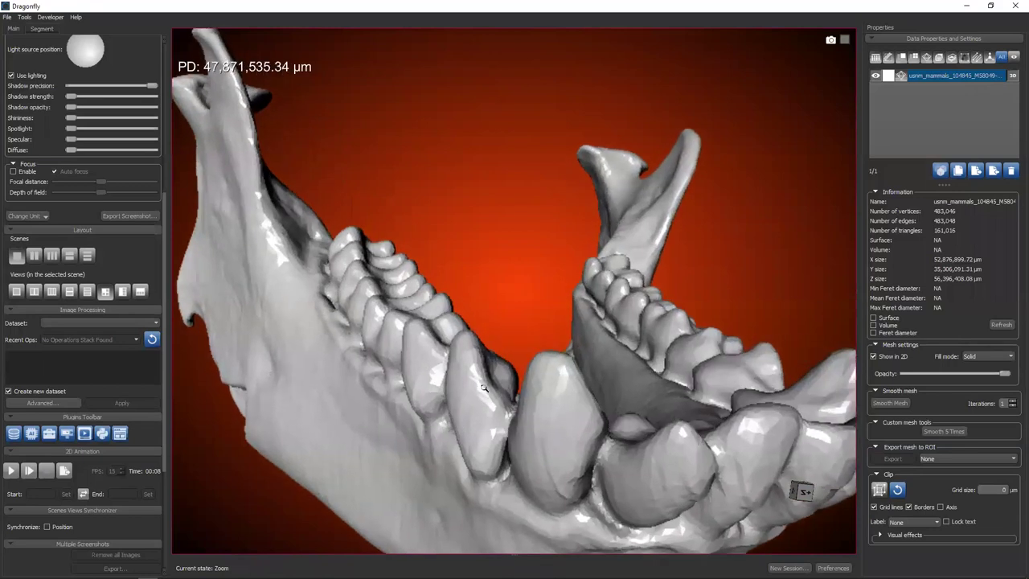
pyautogui.moveTo(474, 392); pyautogui.dragTo(500, 373, button='middle')
pyautogui.moveTo(500, 372); pyautogui.dragTo(502, 348)
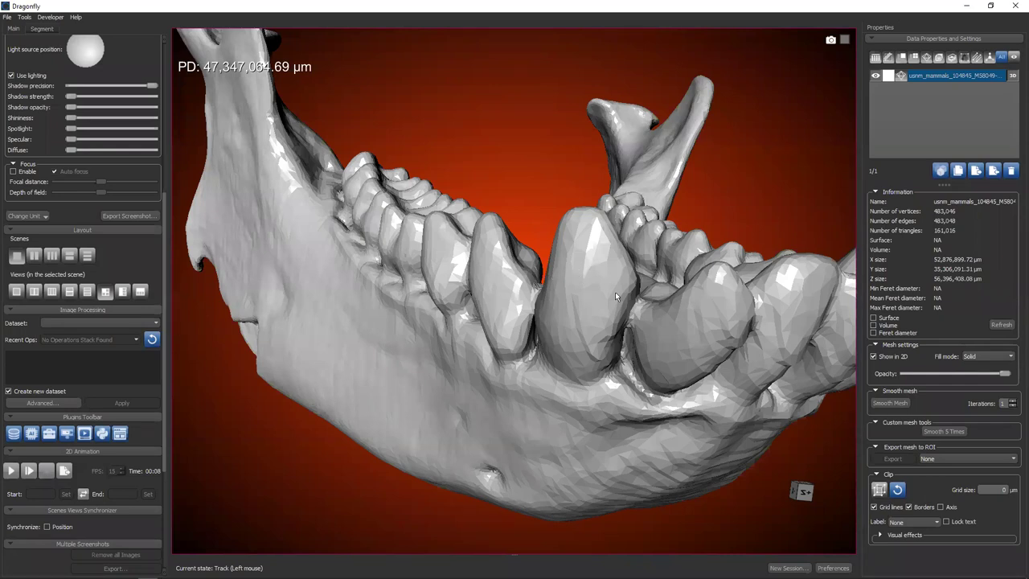
pyautogui.doubleClick(942, 75)
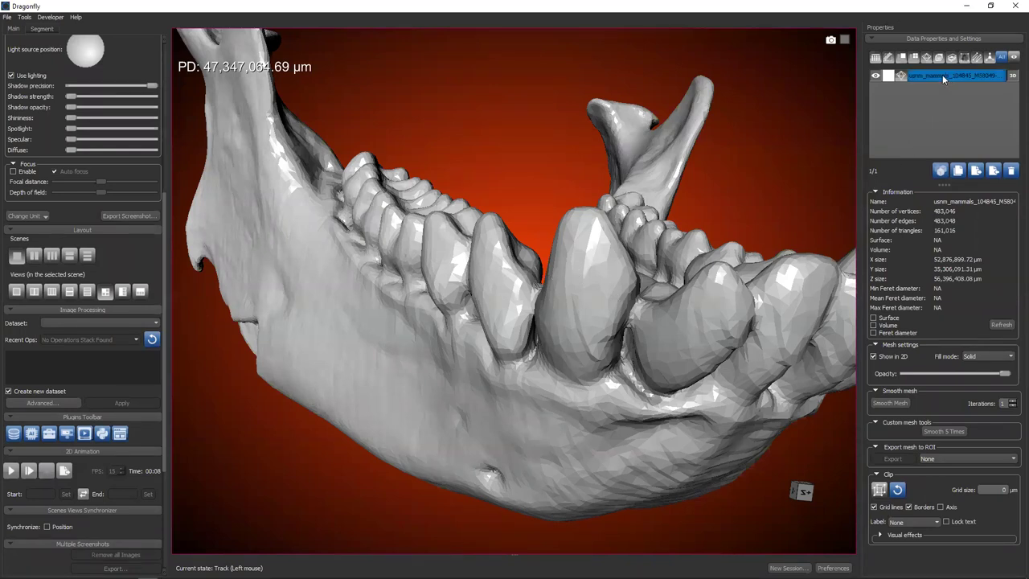
pyautogui.press('Return')
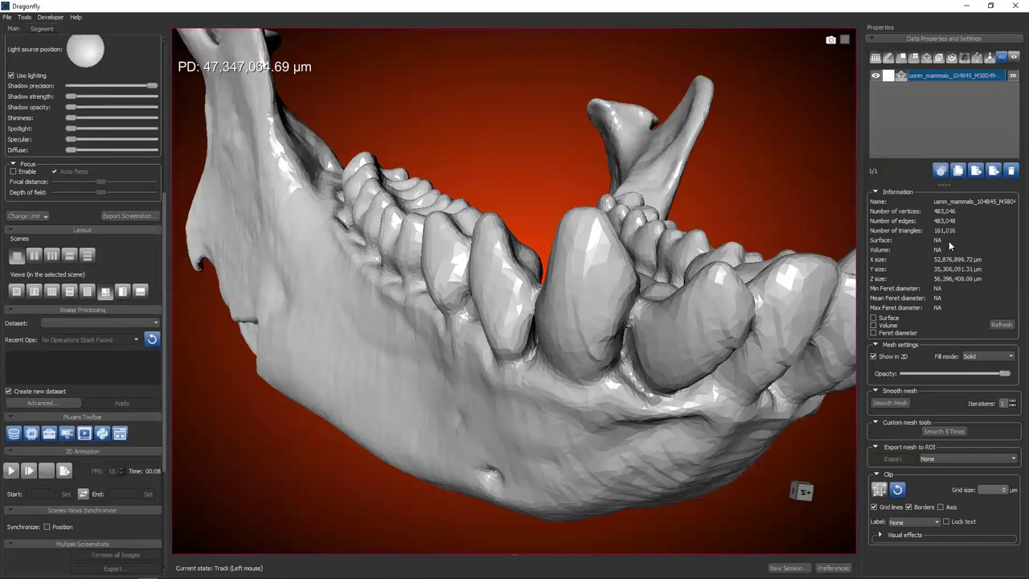
pyautogui.click(965, 354)
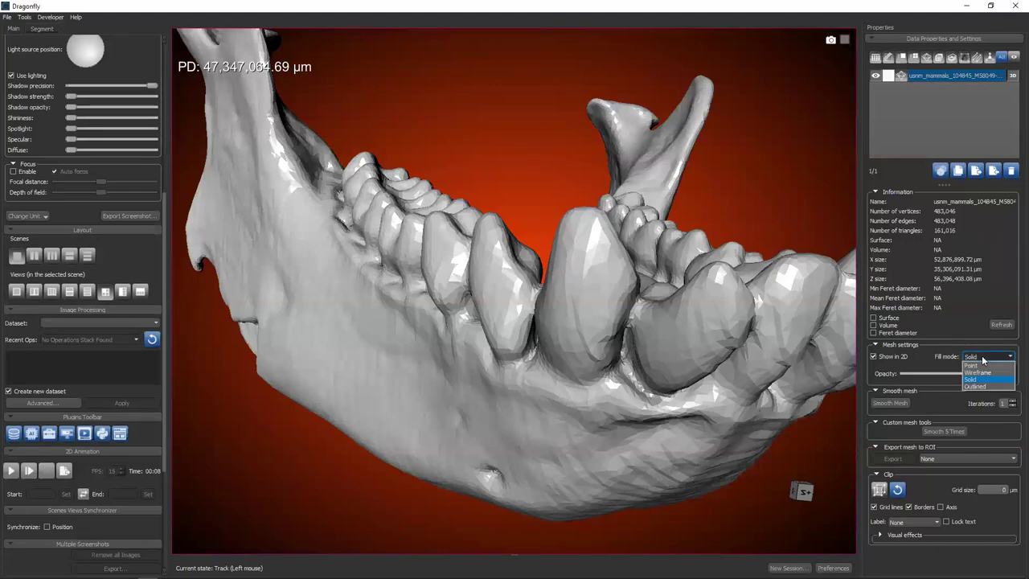
# Set the jaw mesh fill mode to Outlined and view it from several angles, including underneath
pyautogui.click(982, 385)
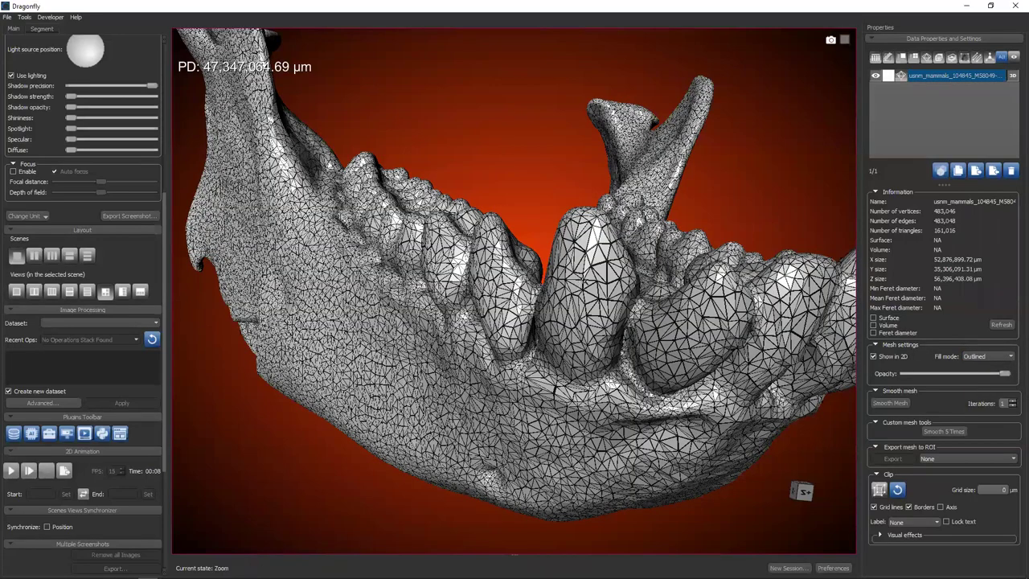
pyautogui.scroll(3, 647, 347)
pyautogui.moveTo(648, 346); pyautogui.dragTo(574, 299)
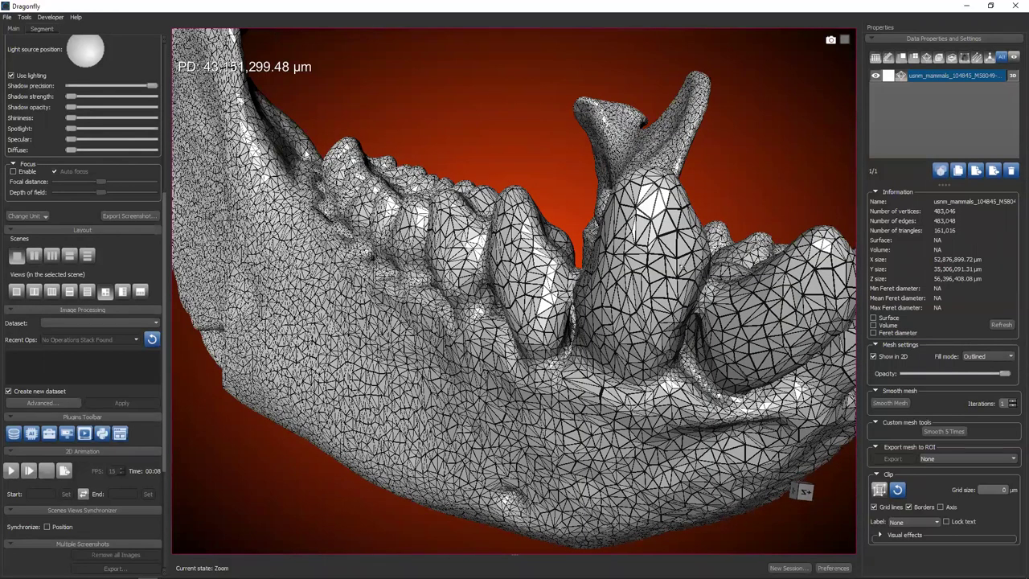
pyautogui.scroll(4, 671, 296)
pyautogui.moveTo(708, 306); pyautogui.dragTo(563, 310)
pyautogui.scroll(2, 651, 312)
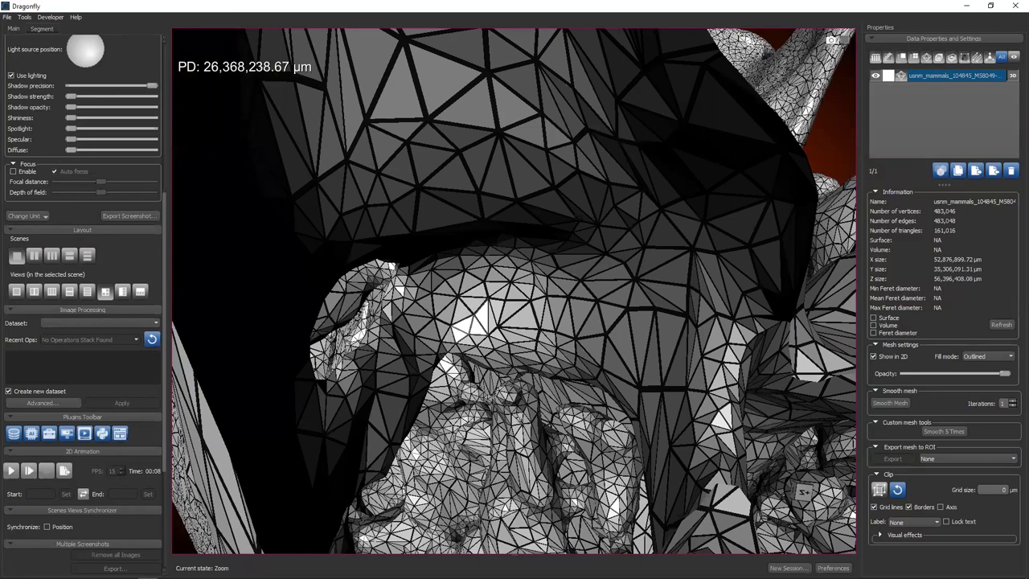
pyautogui.scroll(-7, 492, 347)
pyautogui.moveTo(477, 301); pyautogui.dragTo(841, 319)
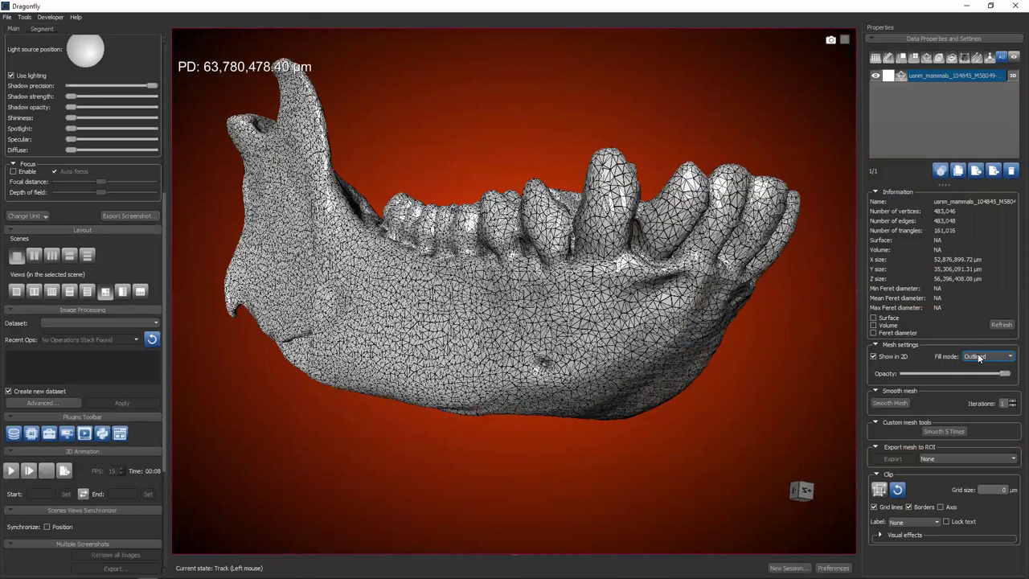
# Compare the jaw mesh in Solid and then Wireframe fill modes
pyautogui.click(978, 355)
pyautogui.click(979, 381)
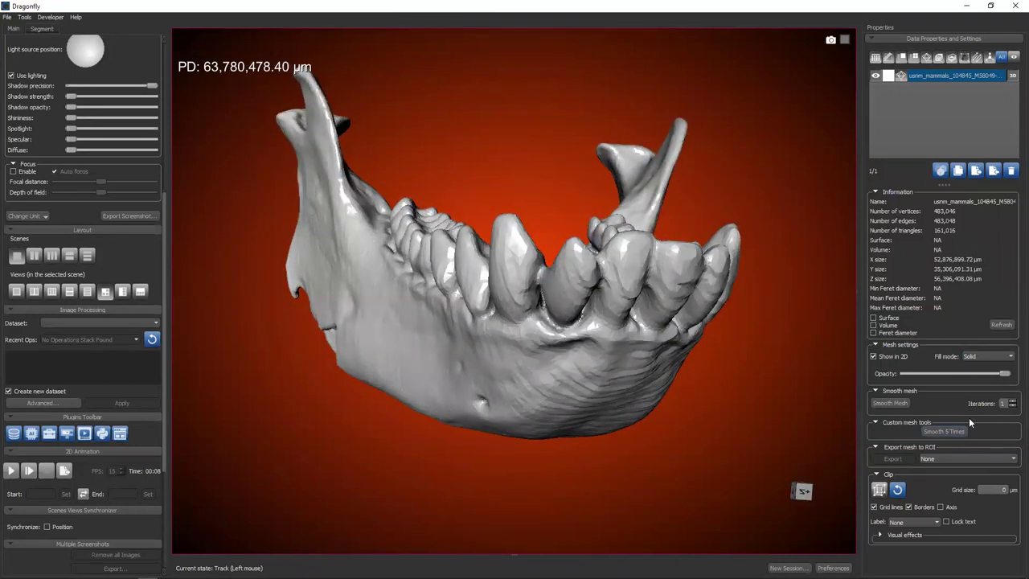
pyautogui.click(985, 357)
pyautogui.click(985, 372)
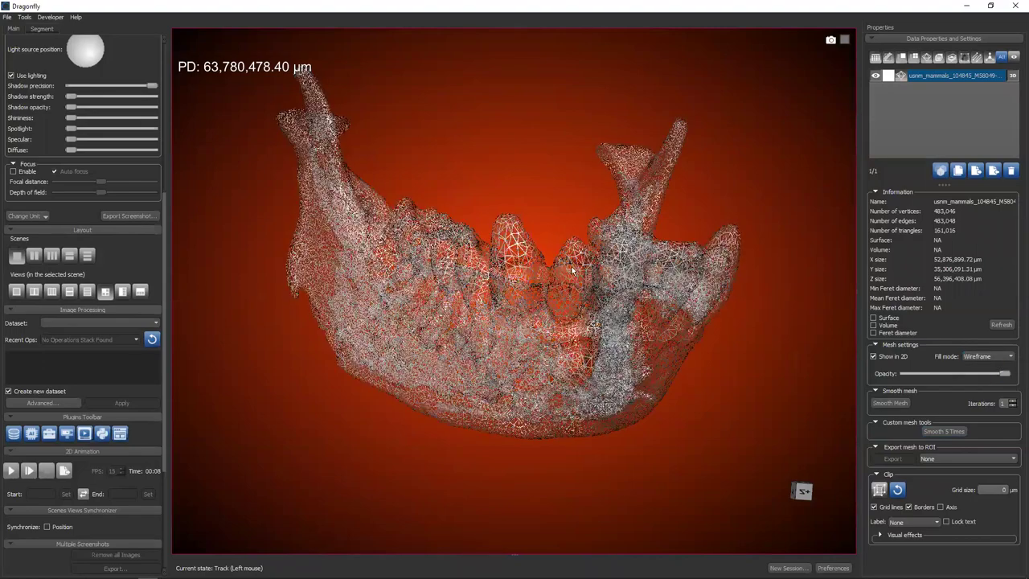
pyautogui.scroll(5, 572, 271)
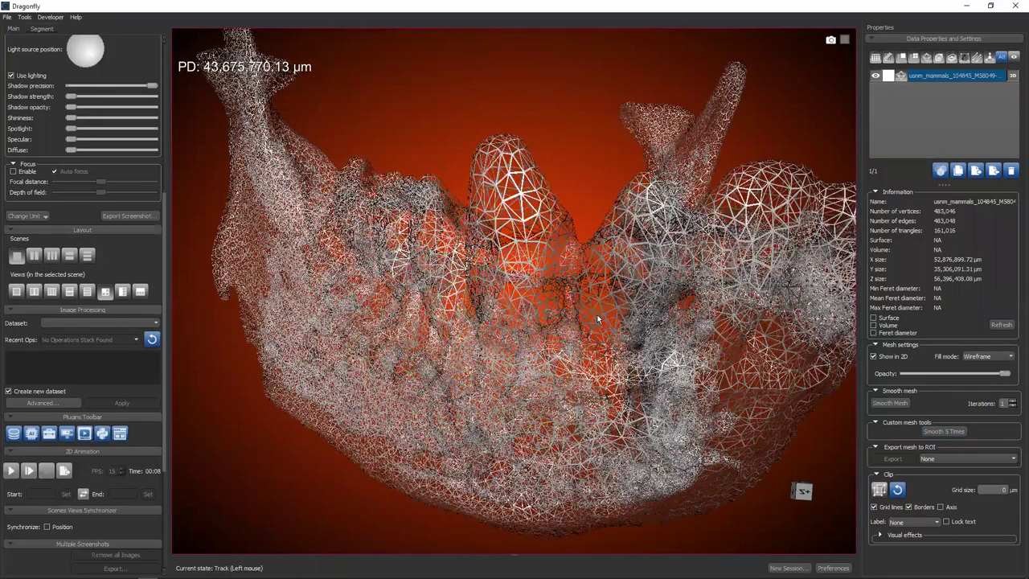
pyautogui.moveTo(597, 319); pyautogui.dragTo(833, 351)
# Return the jaw mesh fill mode to Outlined and turn it through several orientations
pyautogui.click(979, 357)
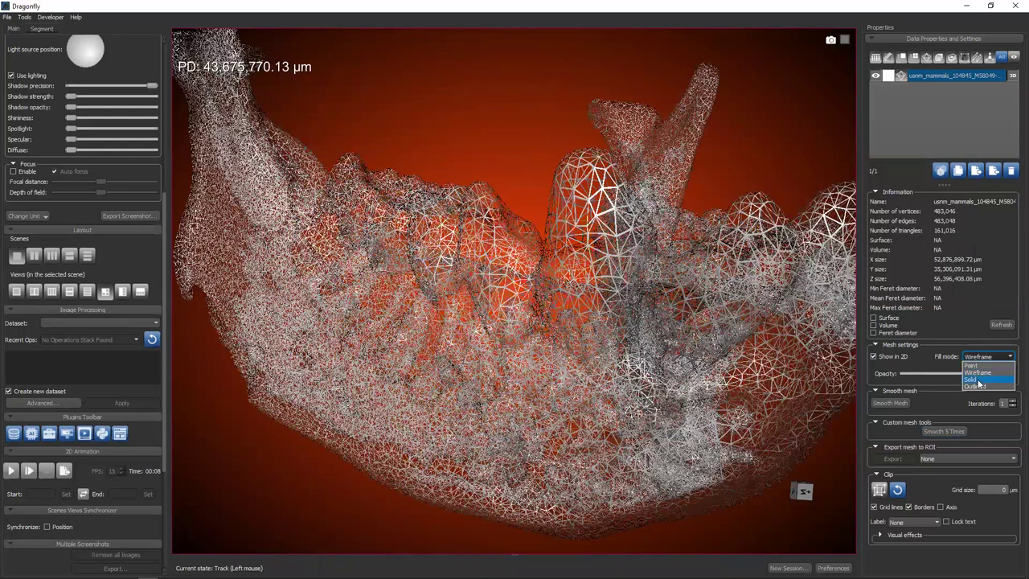
pyautogui.click(978, 385)
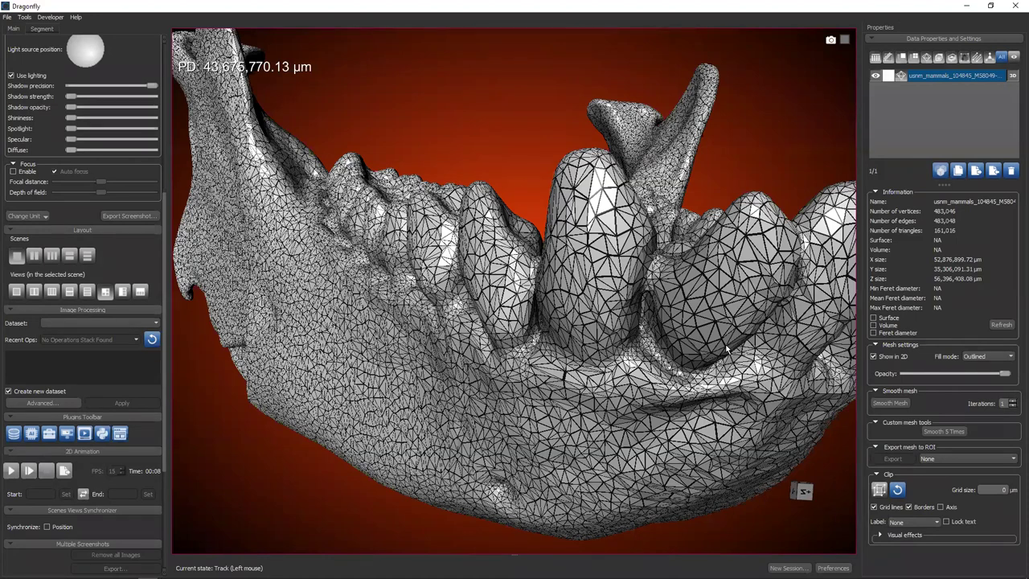
pyautogui.moveTo(727, 344); pyautogui.dragTo(849, 120)
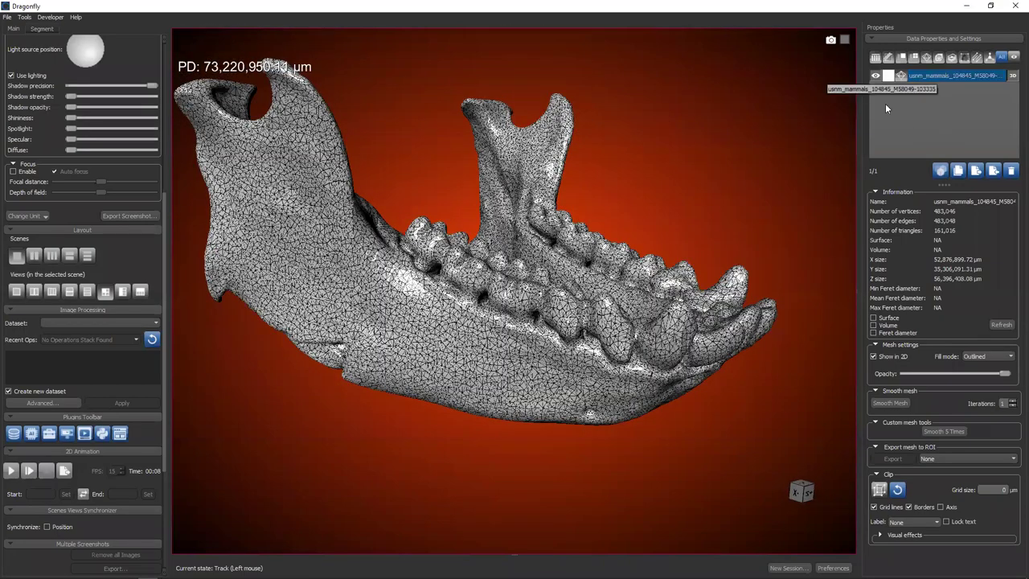
# Hide the jaw mesh and reopen the granite image stack from Recent Datasets
pyautogui.click(875, 75)
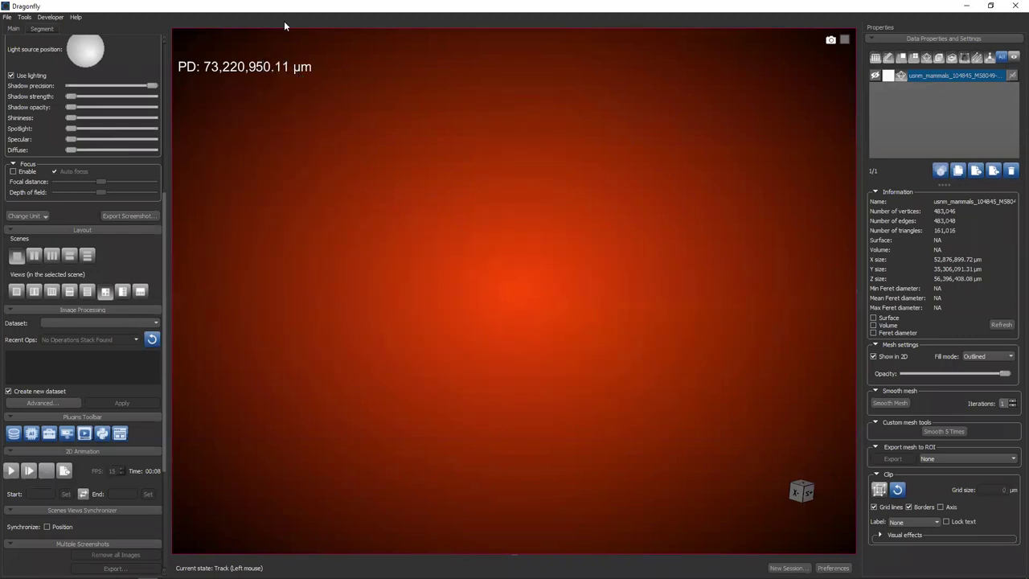
pyautogui.hotkey('alt', 'f')
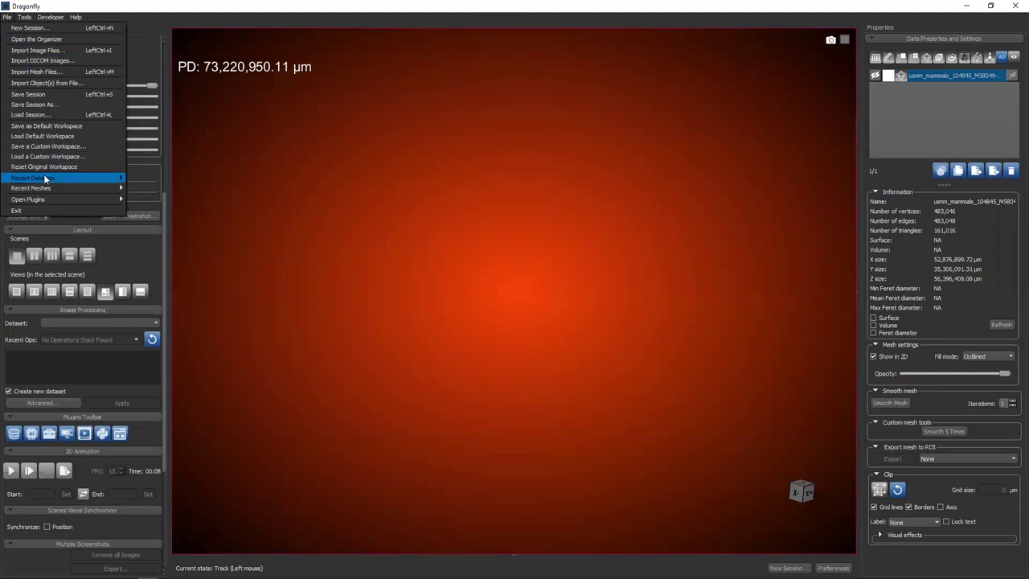
pyautogui.moveTo(12, 187)
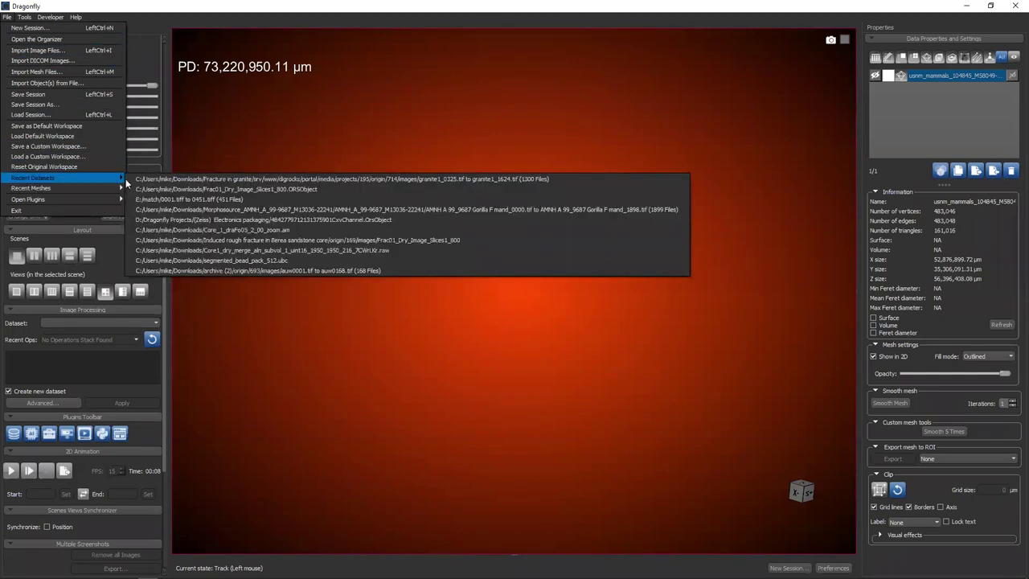
pyautogui.click(361, 178)
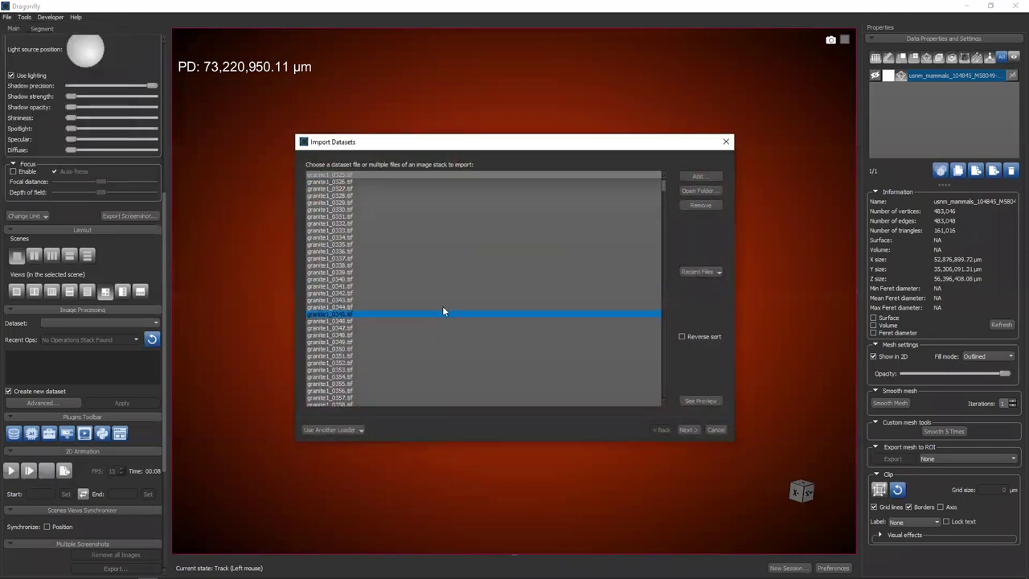
# Set the X and Y image spacing to 54.1 µm and finish importing granite1_0325
pyautogui.scroll(-20, 386, 241)
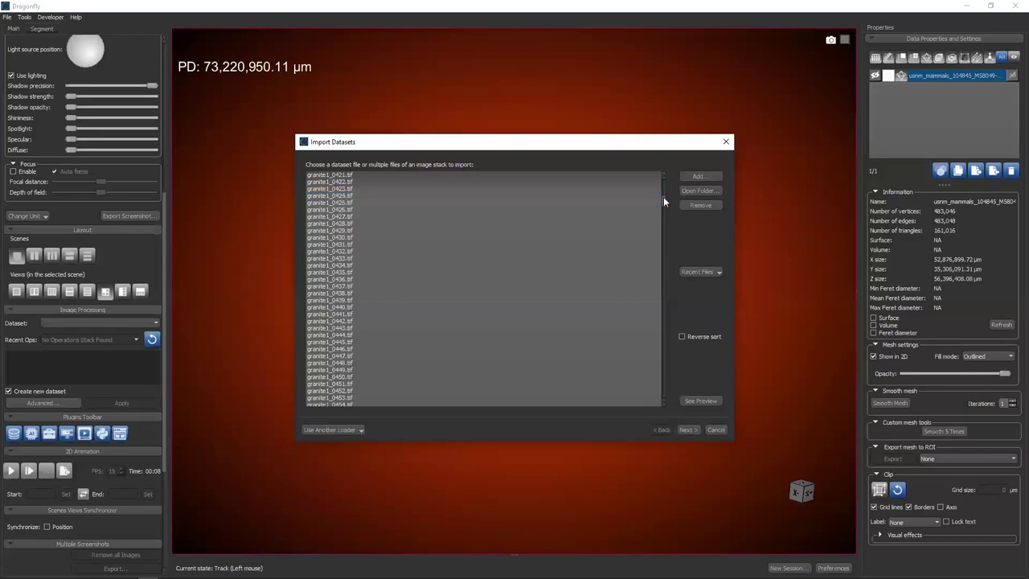
pyautogui.click(686, 428)
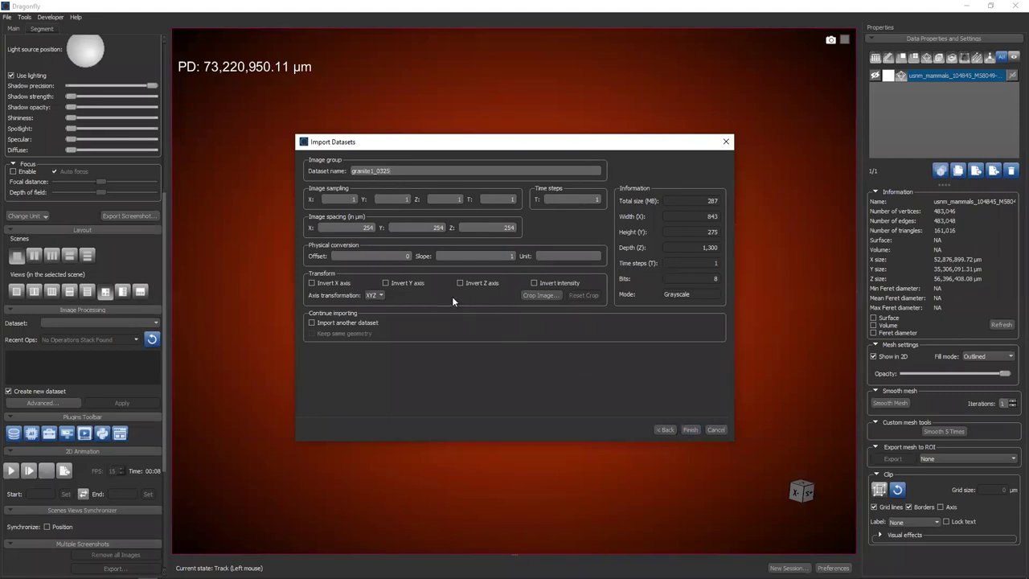
pyautogui.doubleClick(364, 229)
pyautogui.write('54.1')
pyautogui.press('Tab')
pyautogui.write('5')
pyautogui.press('Return')
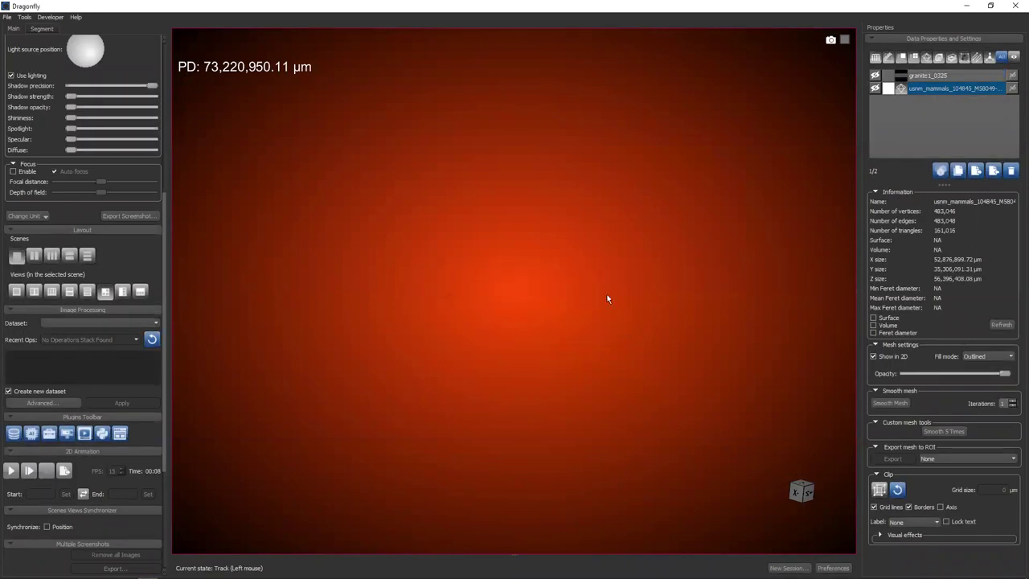
# Show and select the granite1_0325 volume in the 3D view to inspect it
pyautogui.click(875, 75)
pyautogui.click(934, 75)
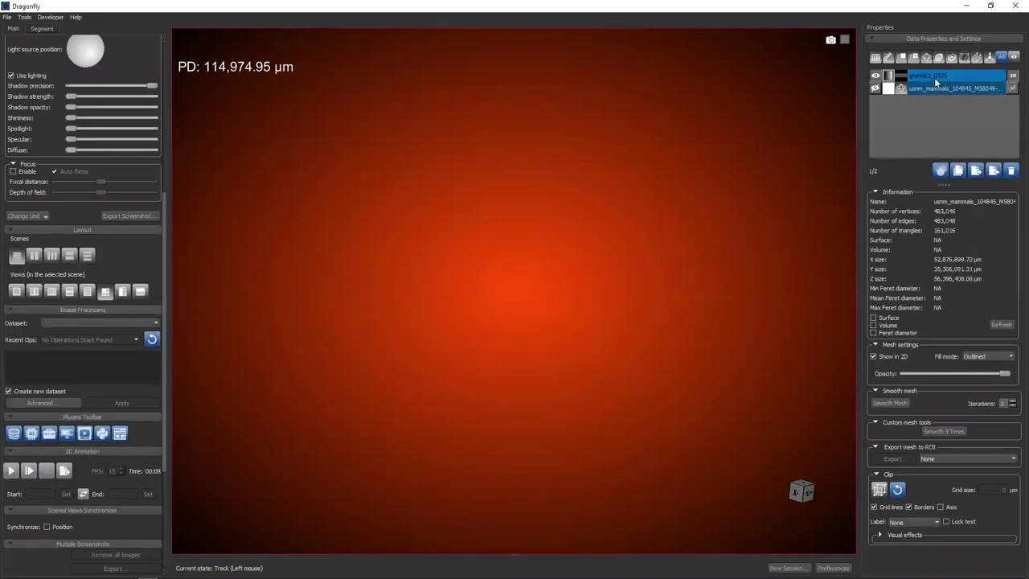
pyautogui.moveTo(542, 304); pyautogui.dragTo(419, 285)
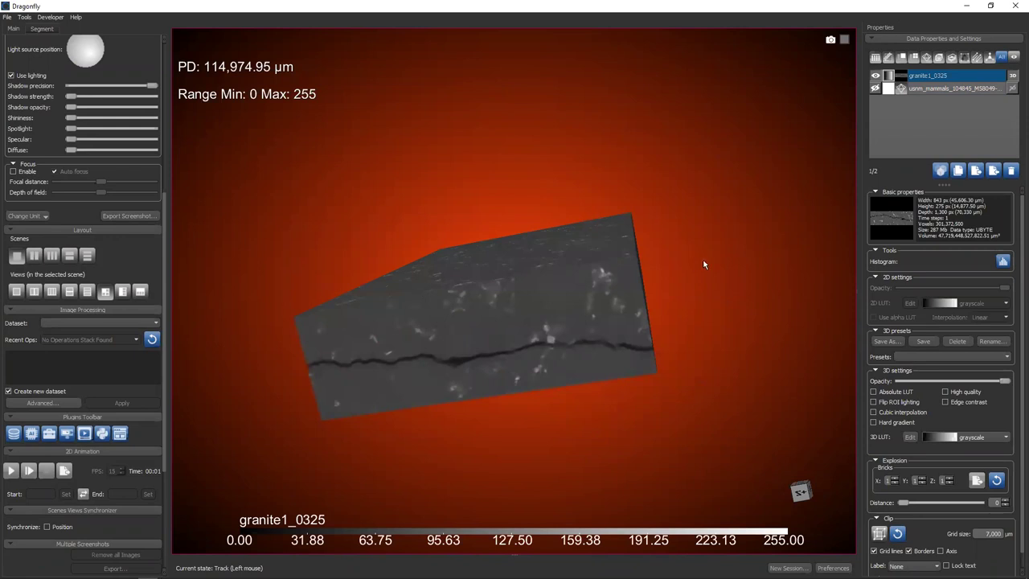
# Generate a contour mesh from granite1_0325, then select both the volume and the mesh
pyautogui.rightClick(921, 74)
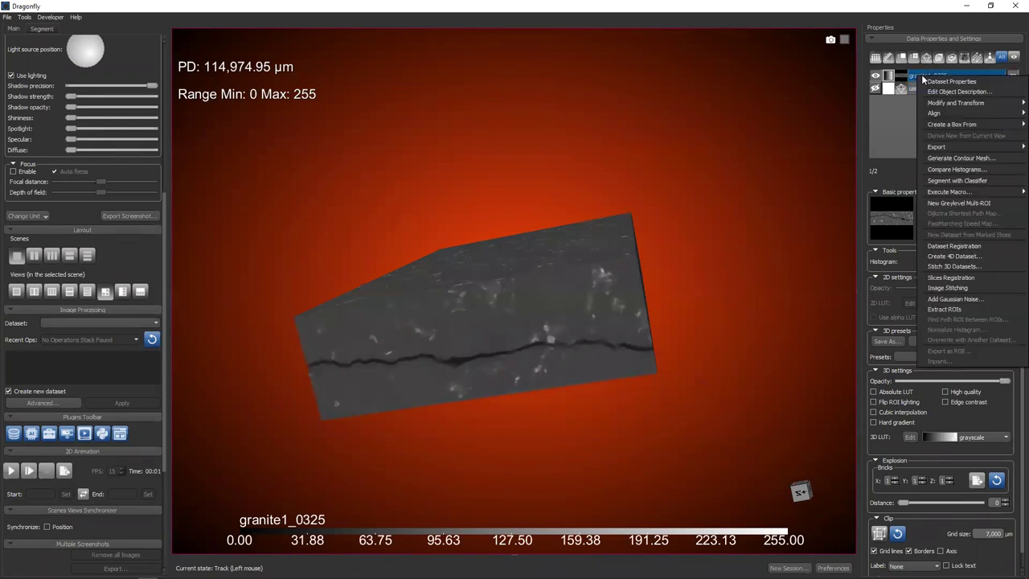
pyautogui.click(970, 158)
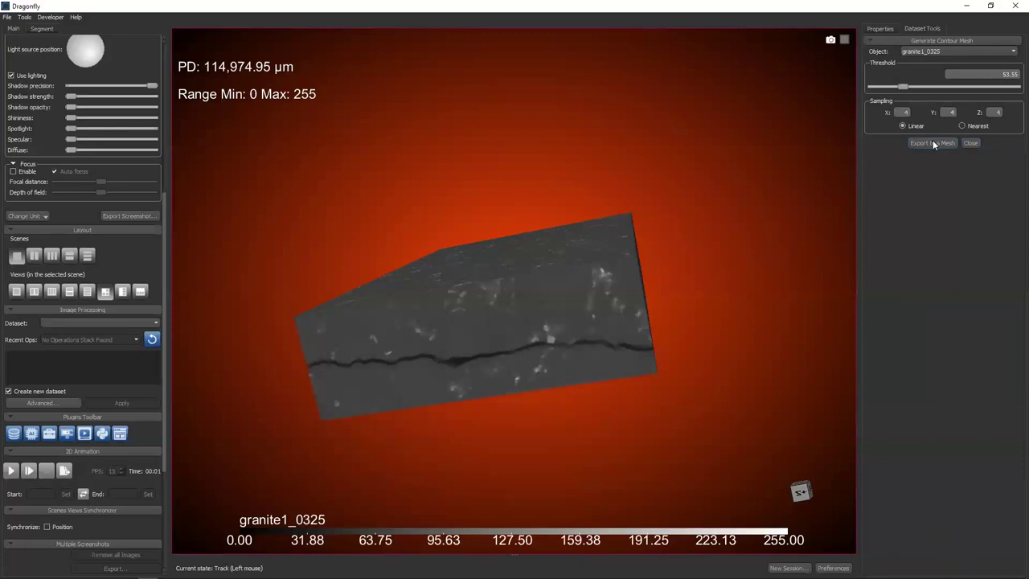
pyautogui.click(932, 143)
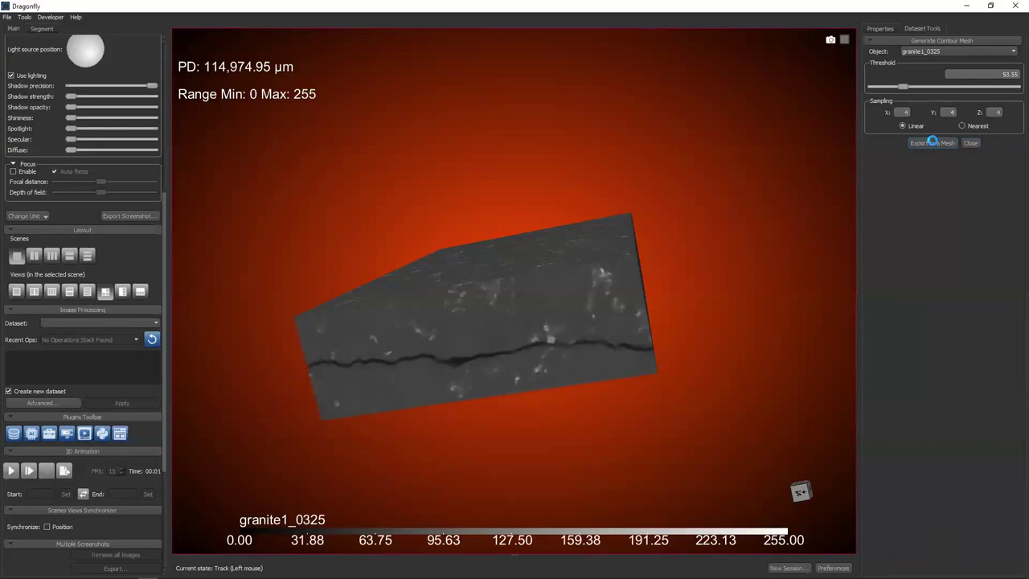
pyautogui.click(880, 33)
pyautogui.click(929, 90)
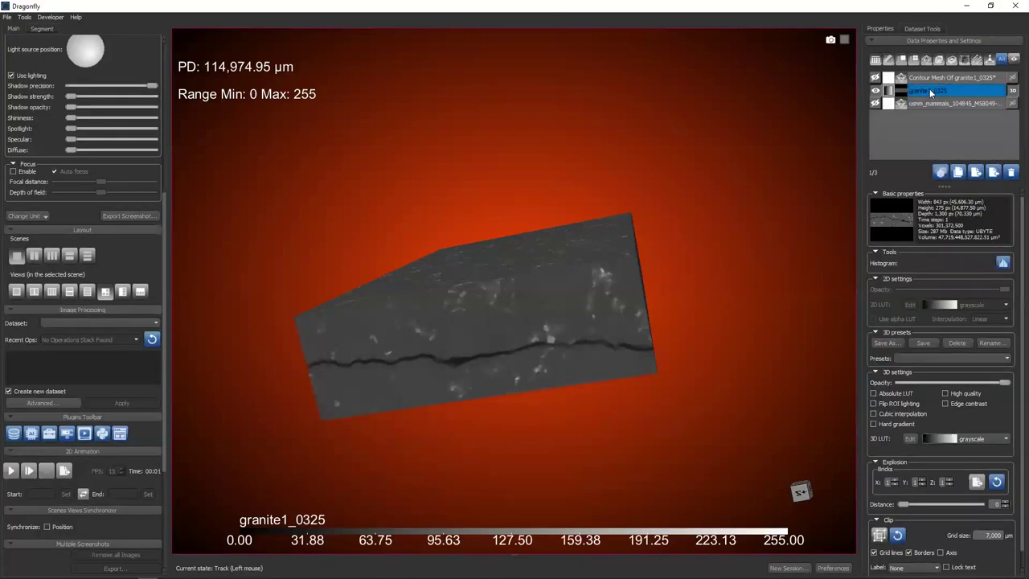
pyautogui.keyDown('ctrl'); pyautogui.click(931, 78); pyautogui.keyUp('ctrl')
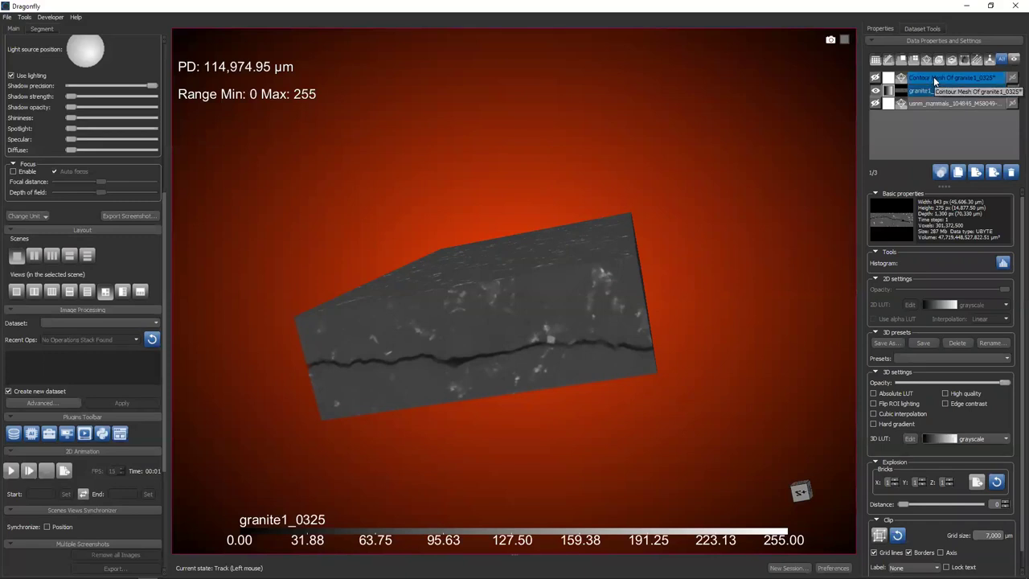
# Hide the granite1_0325 volume and display its contour mesh, inspecting its end and top faces
pyautogui.click(875, 91)
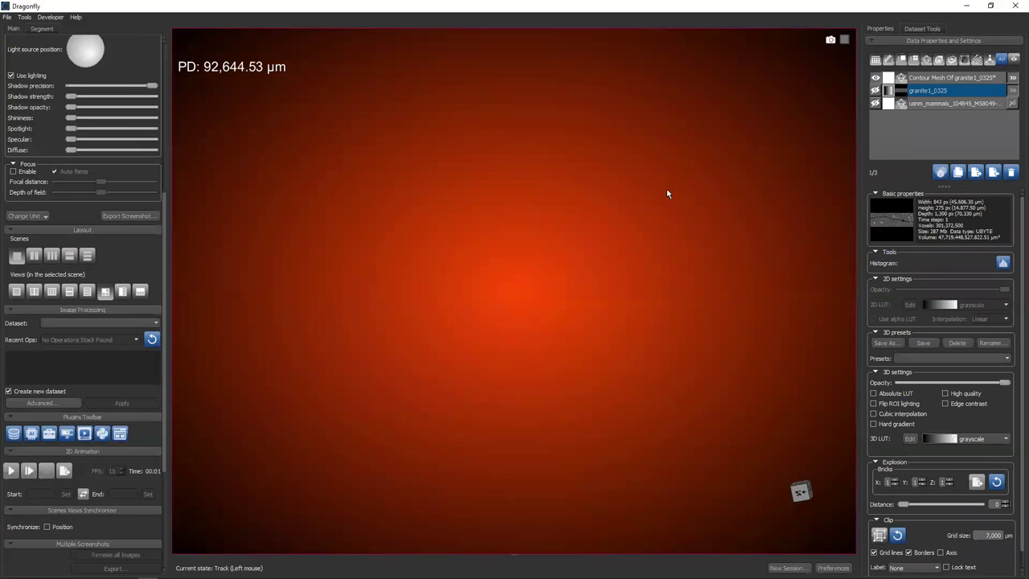
pyautogui.click(943, 77)
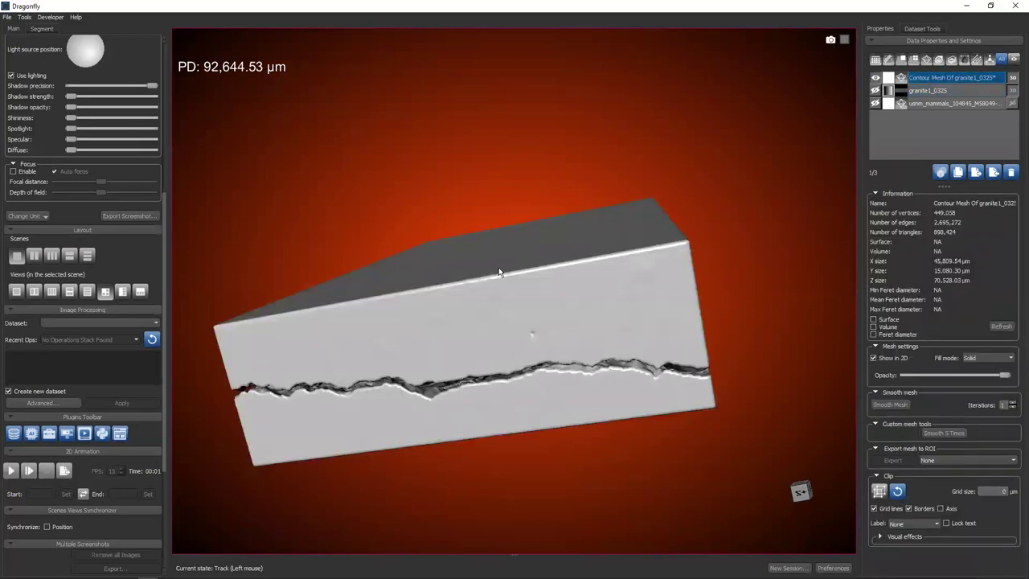
pyautogui.moveTo(500, 272); pyautogui.dragTo(592, 278)
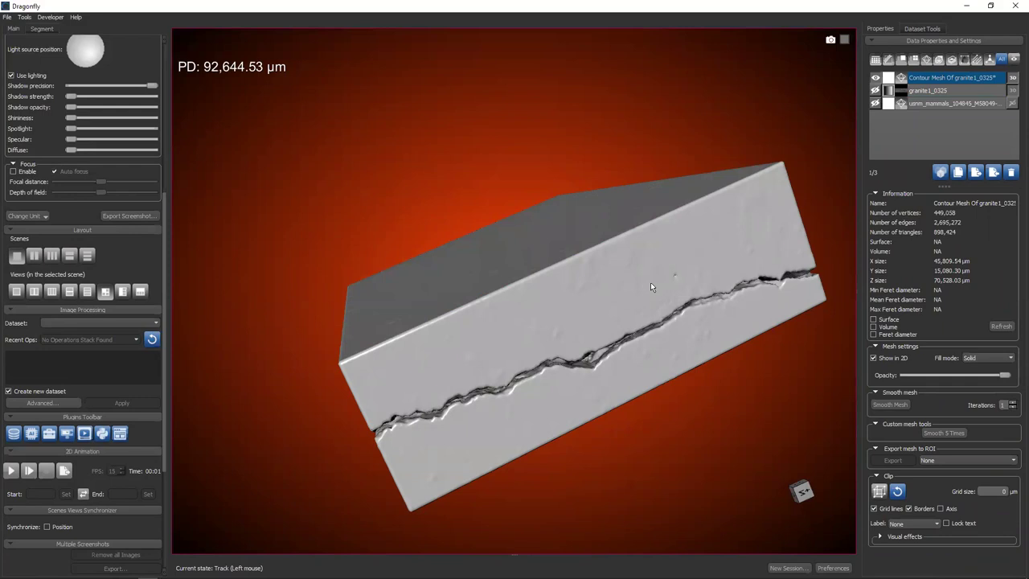
pyautogui.moveTo(705, 271); pyautogui.dragTo(545, 291)
pyautogui.moveTo(535, 241); pyautogui.dragTo(427, 298)
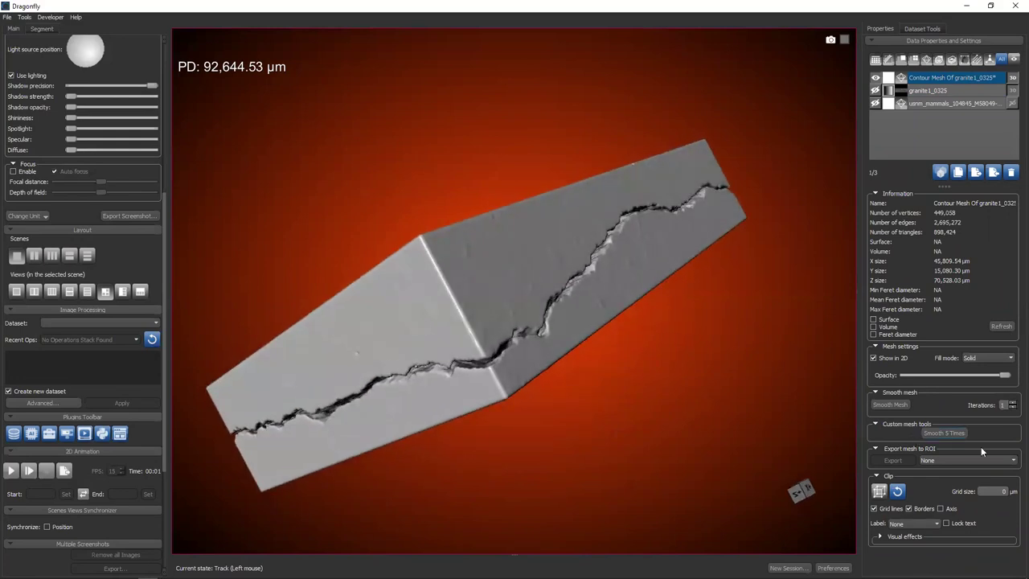
# Try the Outlined fill mode on the contour mesh, then switch back to Solid
pyautogui.click(988, 357)
pyautogui.click(981, 386)
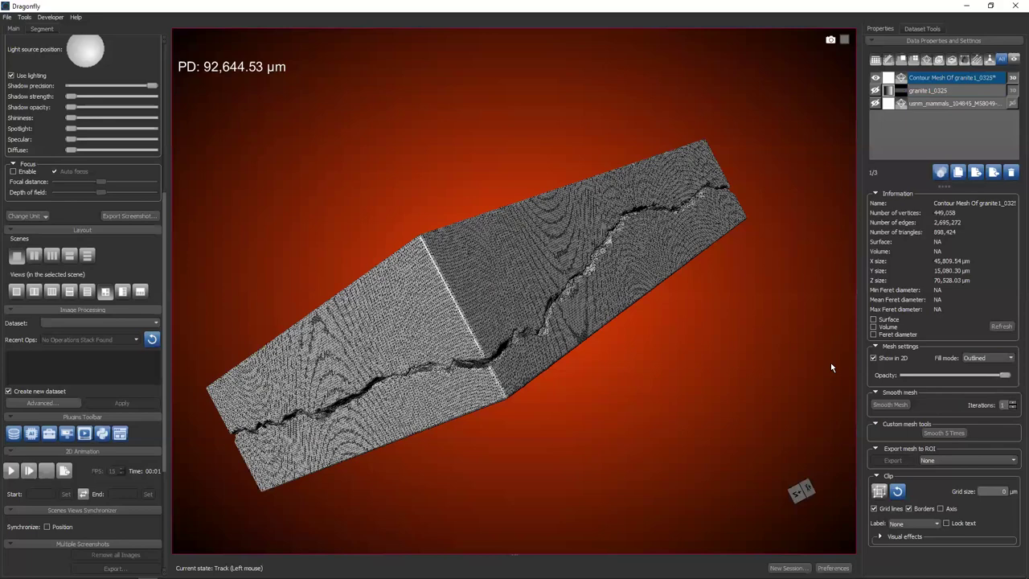
pyautogui.scroll(1, 441, 291)
pyautogui.scroll(4, 440, 291)
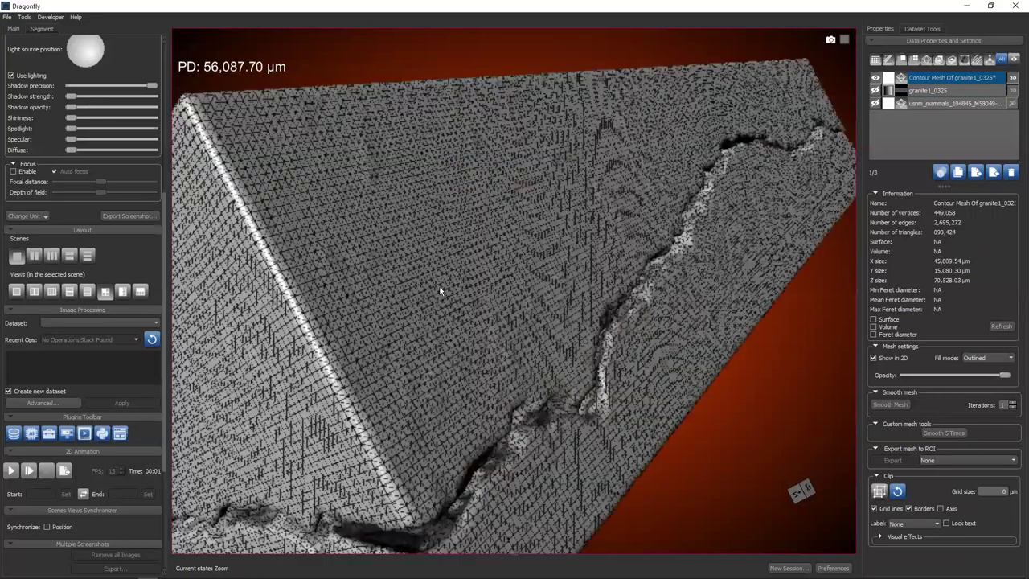
pyautogui.moveTo(470, 262); pyautogui.dragTo(804, 321)
pyautogui.click(981, 358)
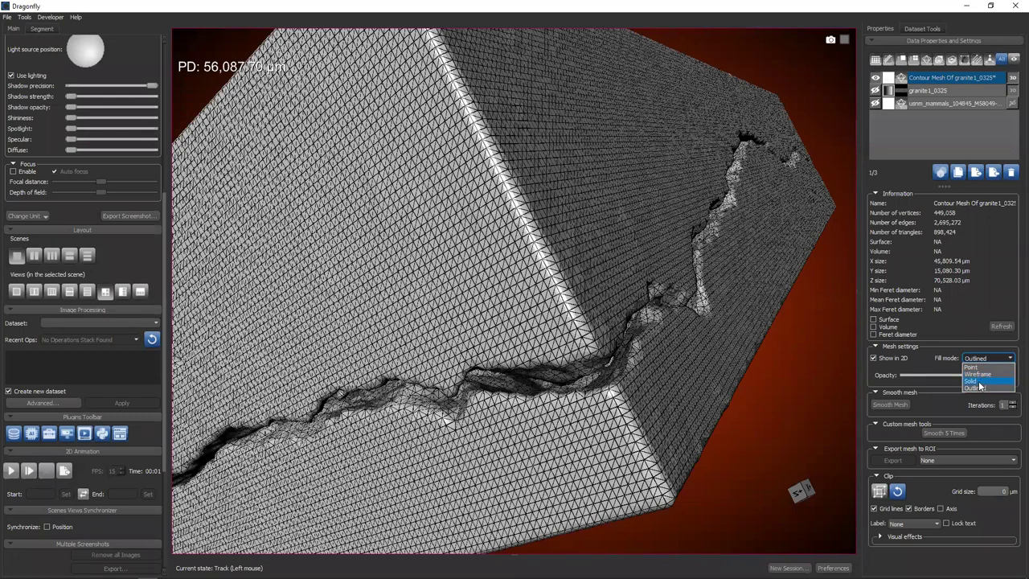
pyautogui.click(979, 382)
# Lower the mesh opacity to see inside, then restore it to full opacity
pyautogui.click(974, 375)
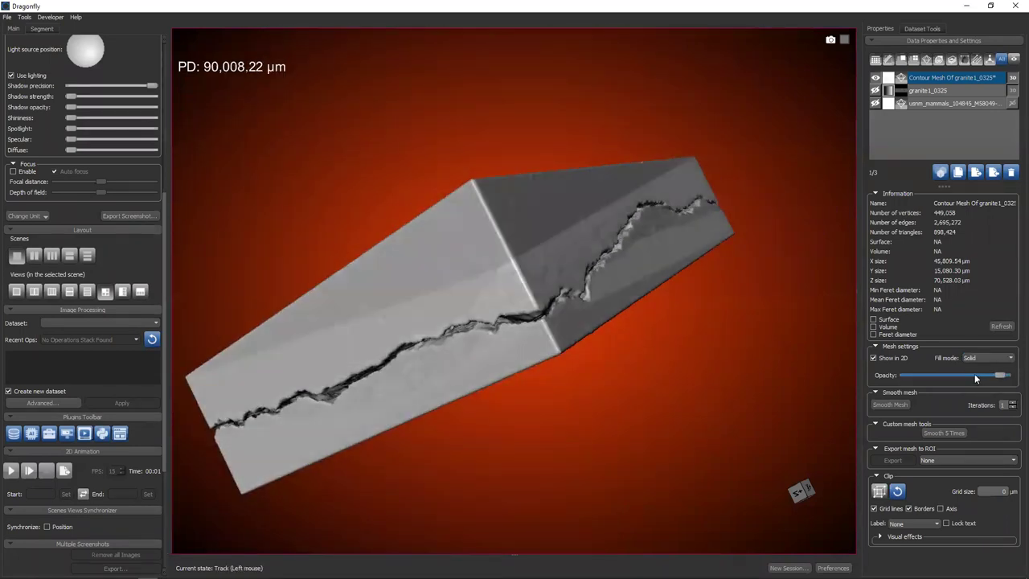
pyautogui.moveTo(974, 374); pyautogui.dragTo(965, 373)
pyautogui.moveTo(418, 319); pyautogui.dragTo(595, 353)
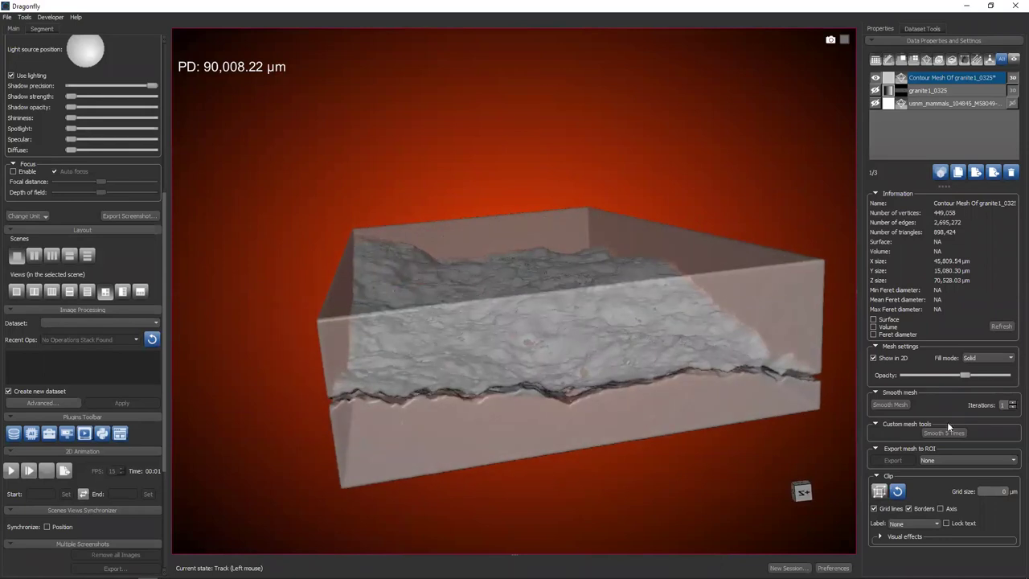
pyautogui.moveTo(963, 375); pyautogui.dragTo(1005, 376)
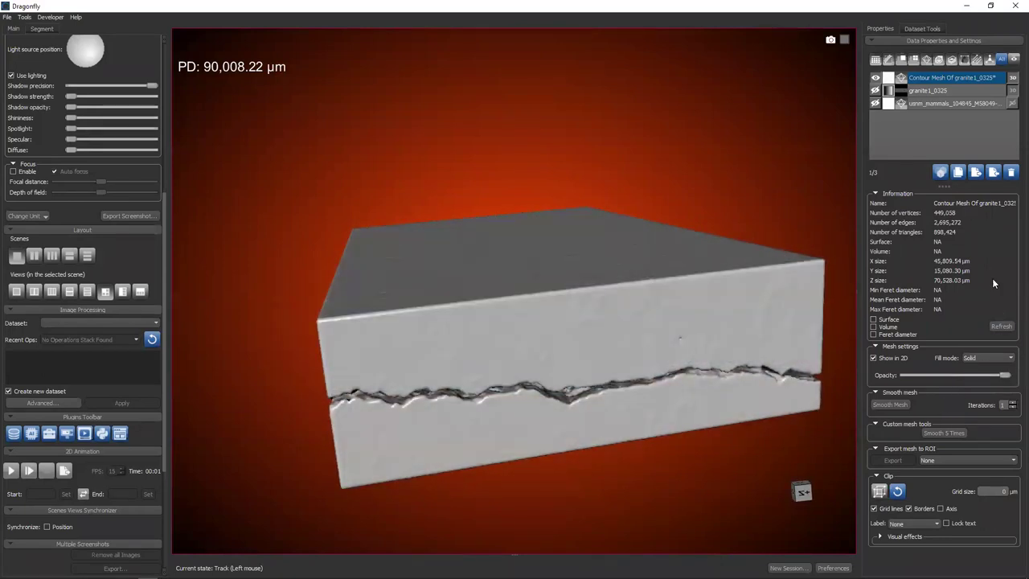
# Recolour the granite contour mesh blue, after trying pink and yellow, and turn it front-on
pyautogui.click(889, 80)
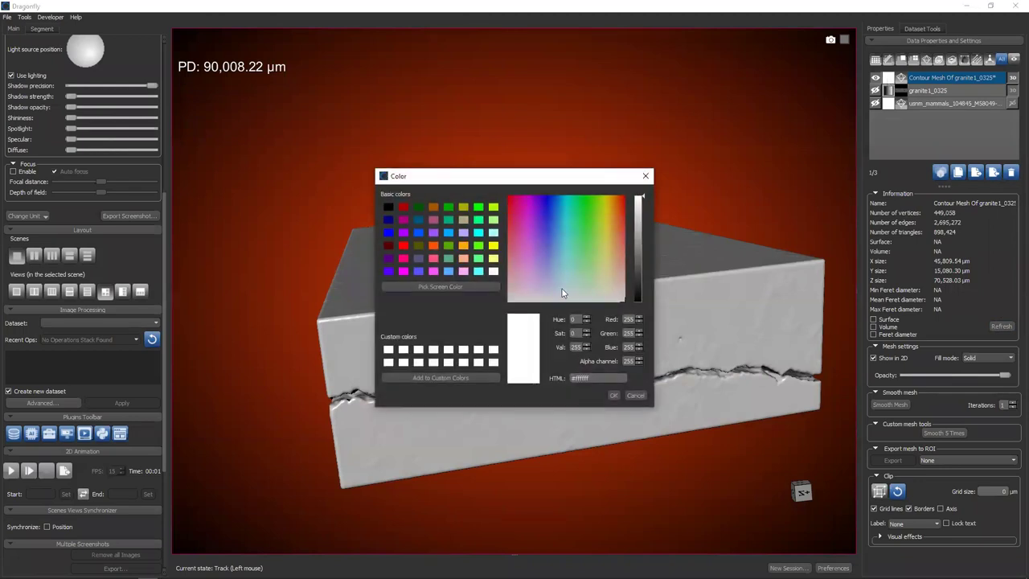
pyautogui.click(433, 258)
pyautogui.click(494, 245)
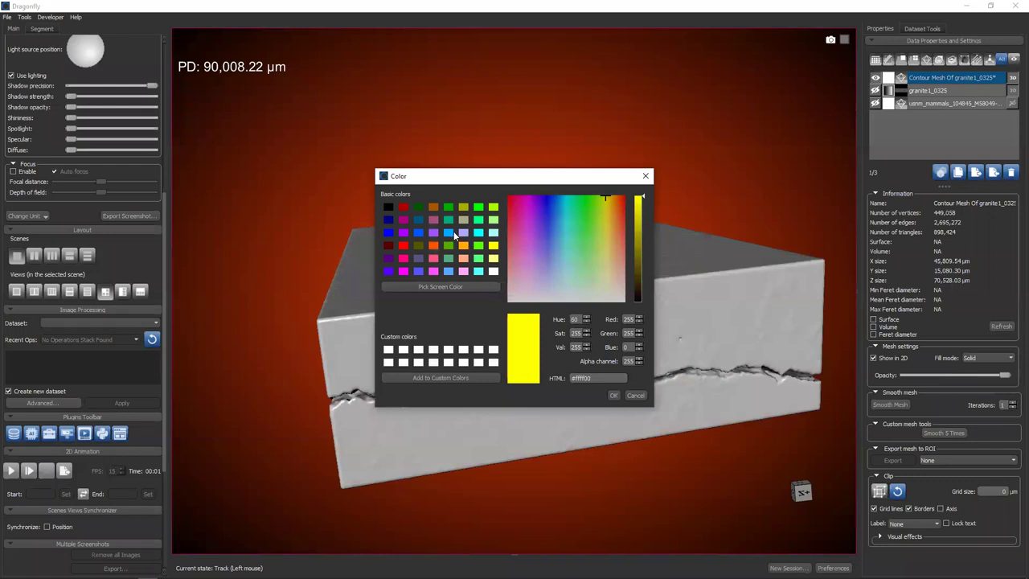
pyautogui.click(451, 232)
pyautogui.click(614, 395)
pyautogui.moveTo(628, 390); pyautogui.dragTo(560, 301)
# Inspect the smoothed granite contour mesh from the front, then hide it from the 3D view
pyautogui.scroll(3, 563, 345)
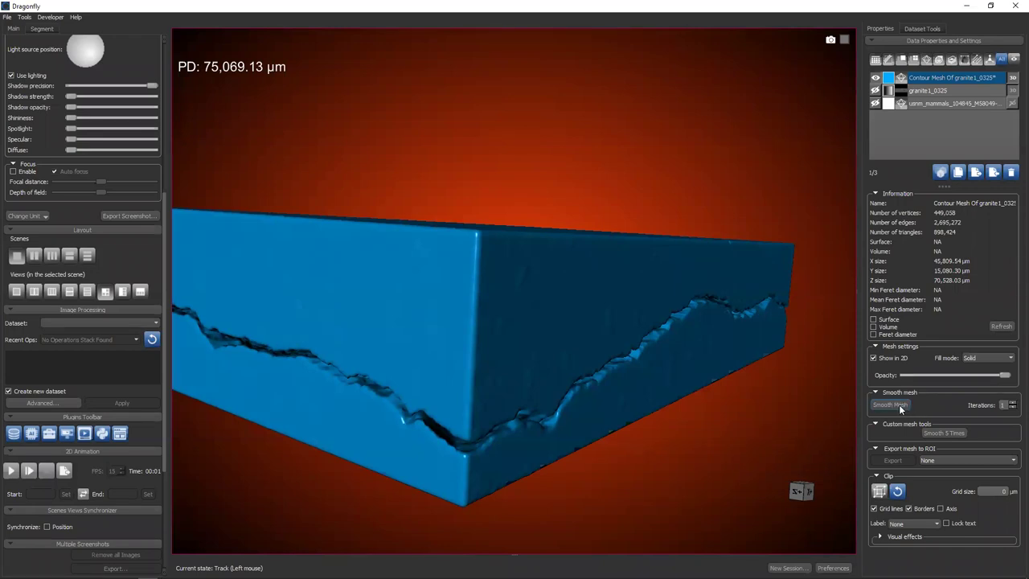
pyautogui.moveTo(695, 365); pyautogui.dragTo(675, 306)
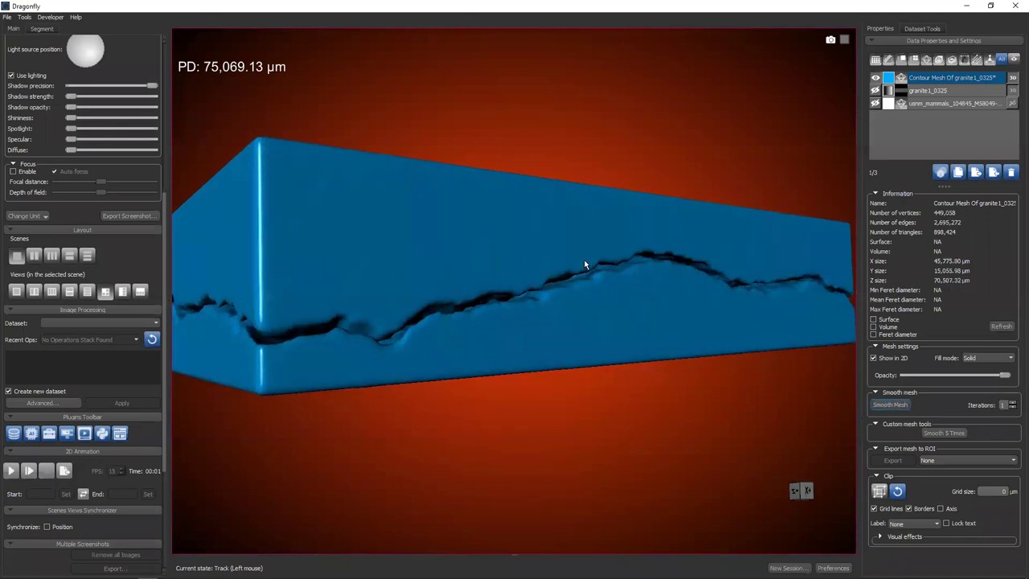
pyautogui.moveTo(586, 265); pyautogui.dragTo(482, 265, button='right')
pyautogui.moveTo(482, 265); pyautogui.dragTo(537, 326)
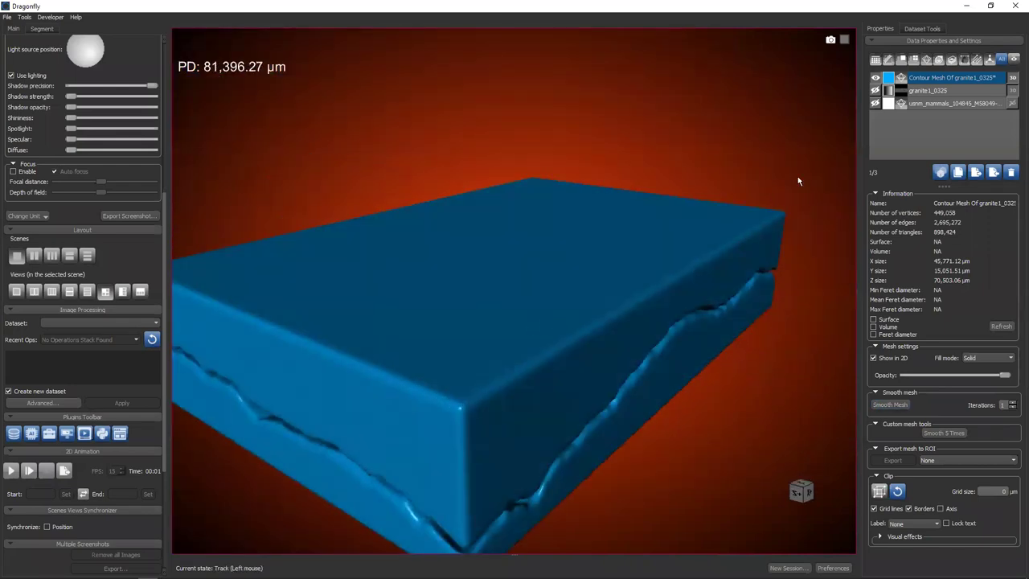
pyautogui.click(876, 78)
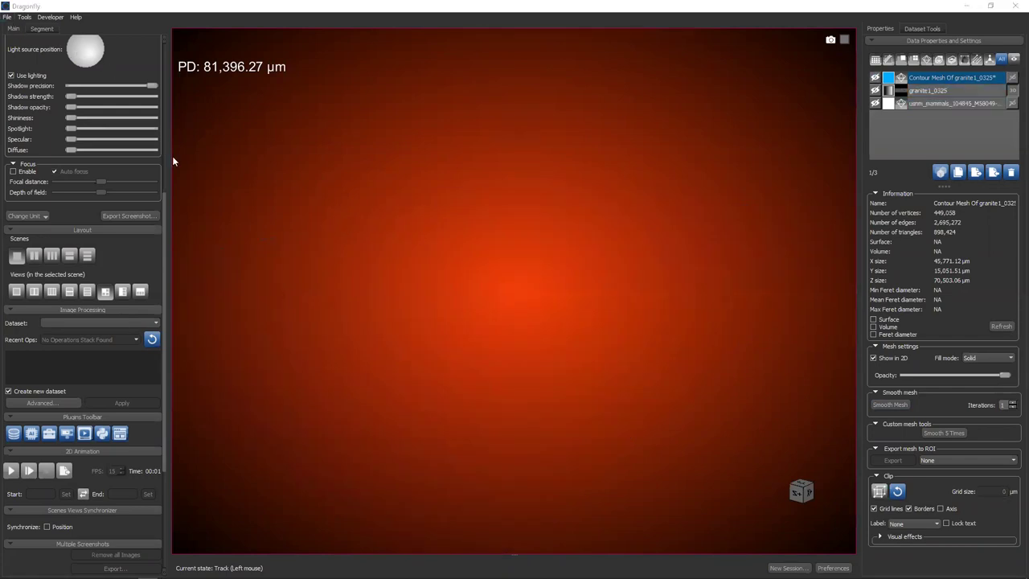
# Search 'thingiverse floppy dragonfly' in Chrome and download Floppy_Dragonfly.zip (466 KB)
pyautogui.hotkey('alt', 'Tab')
pyautogui.hotkey('alt', 'Tab')
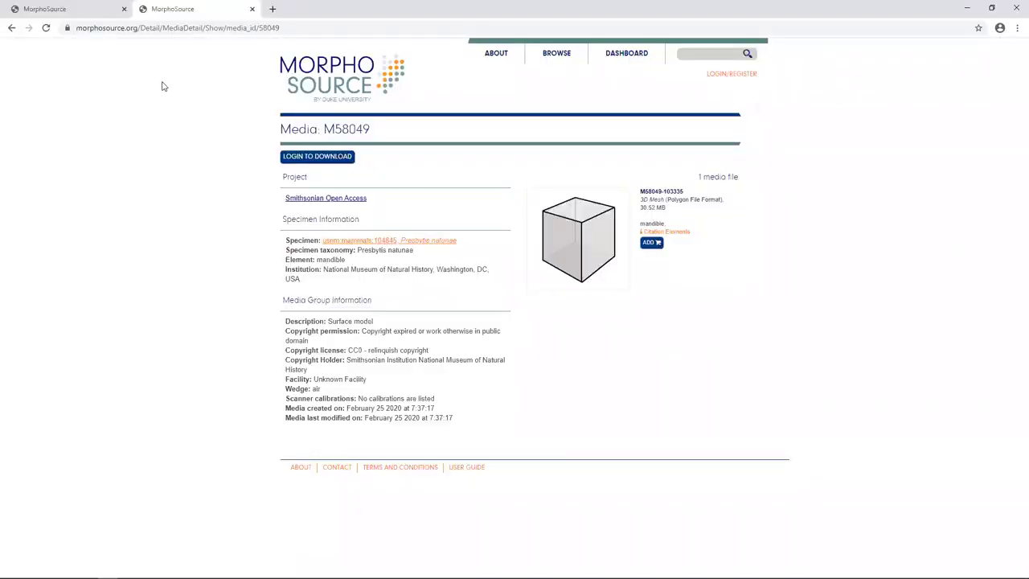
pyautogui.doubleClick(159, 27)
pyautogui.tripleClick(159, 27)
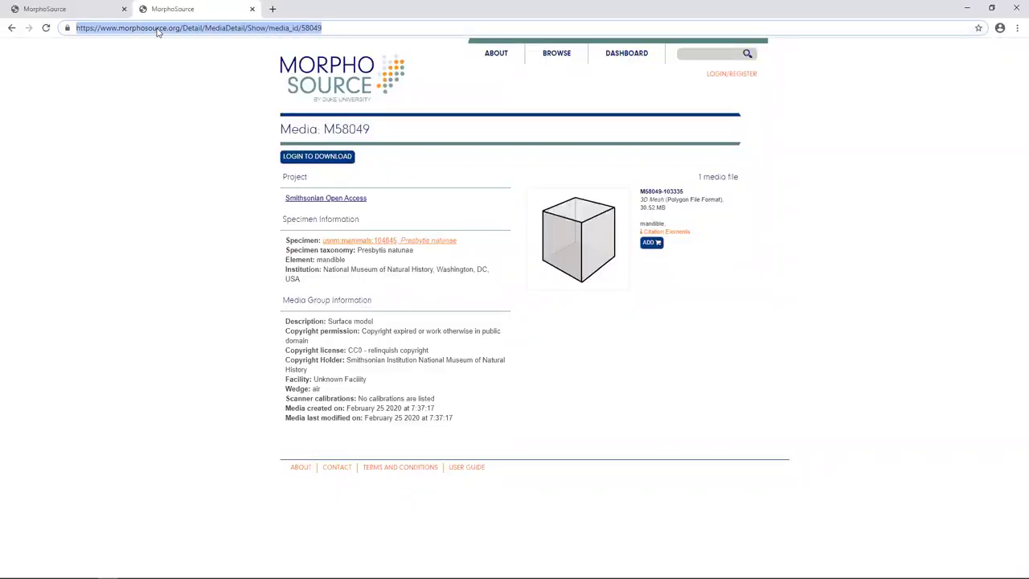
pyautogui.write('thingi')
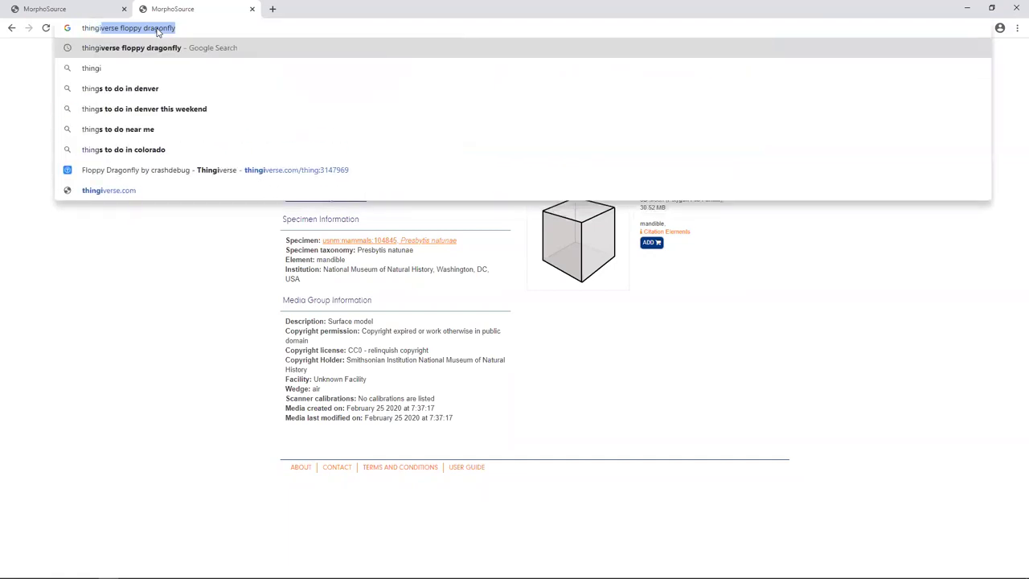
pyautogui.write('verse')
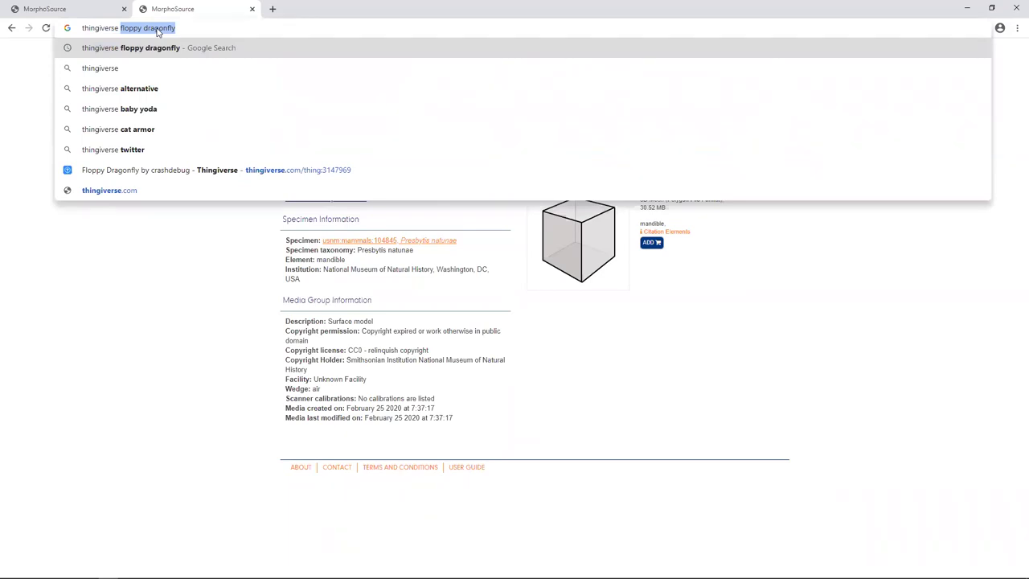
pyautogui.write('floppy')
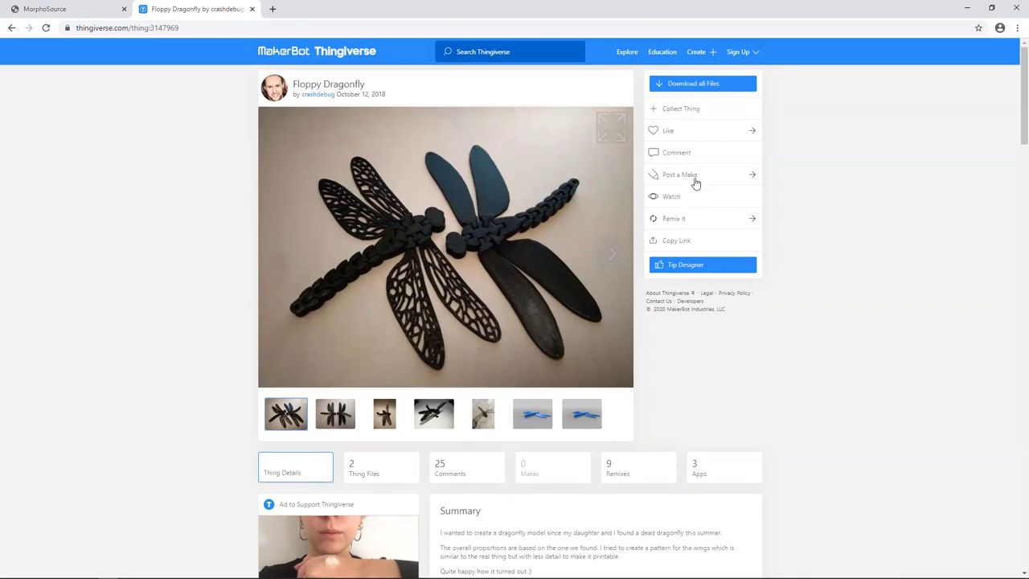
pyautogui.click(675, 86)
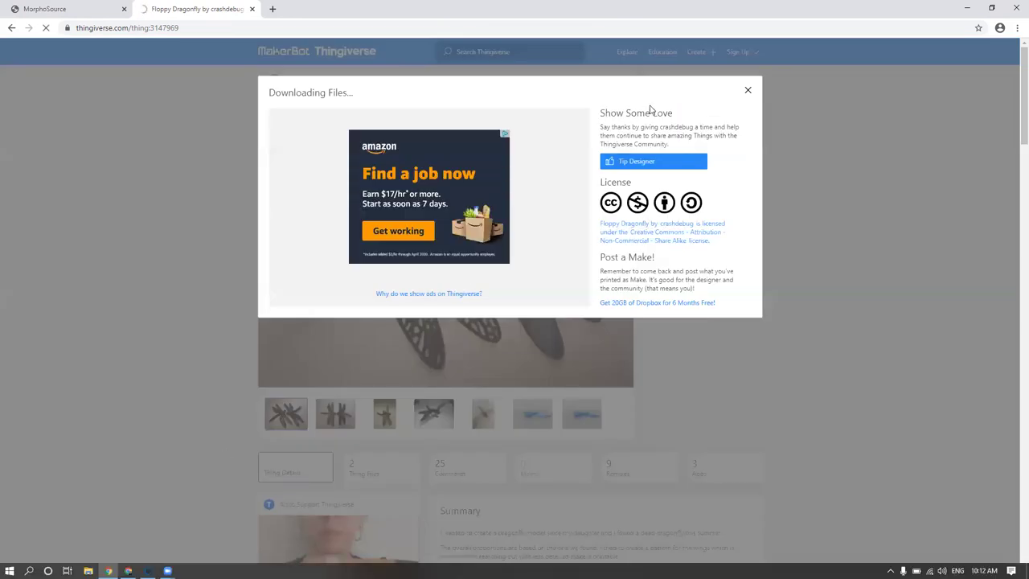
pyautogui.click(748, 93)
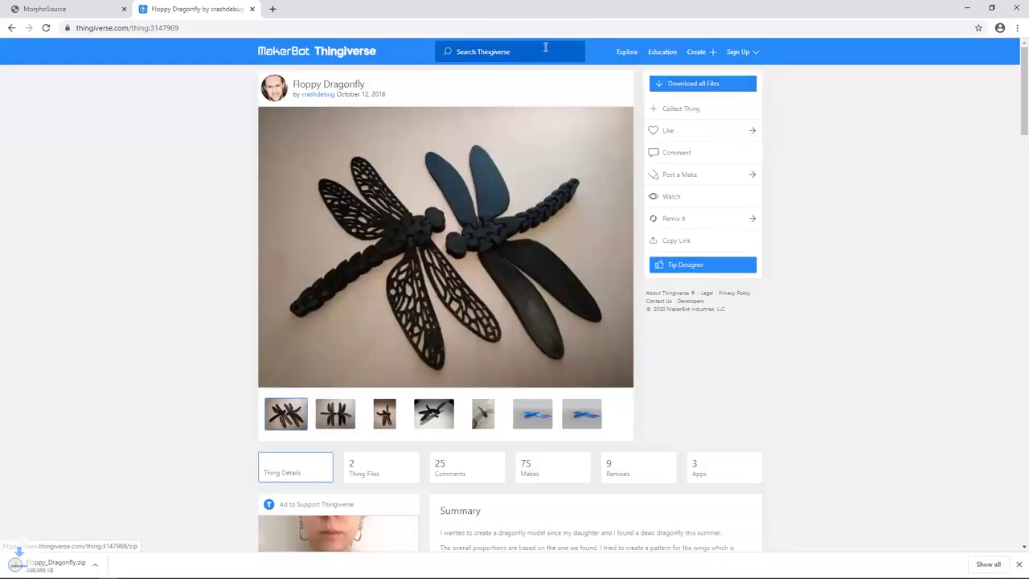
pyautogui.click(967, 8)
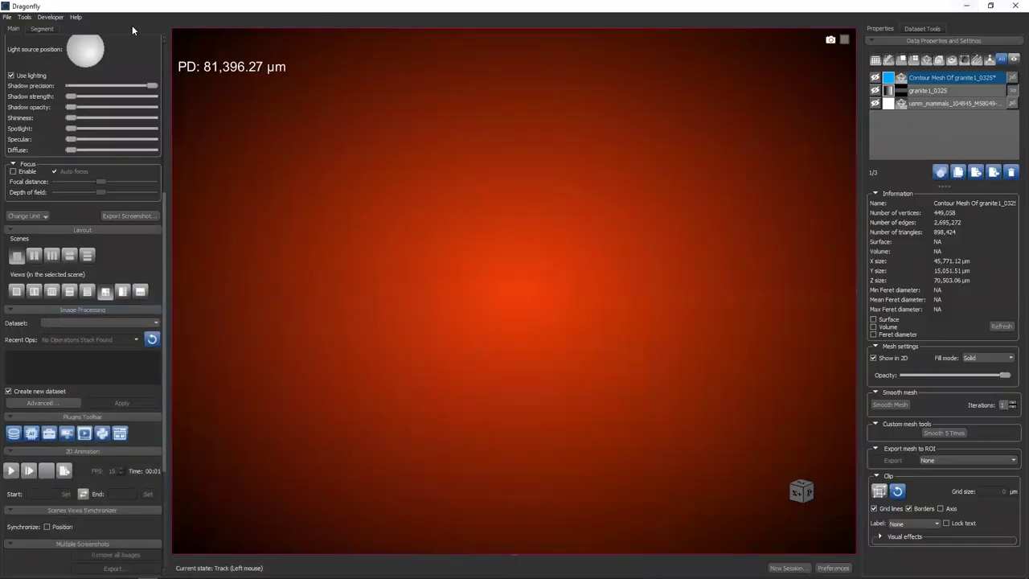
pyautogui.click(5, 17)
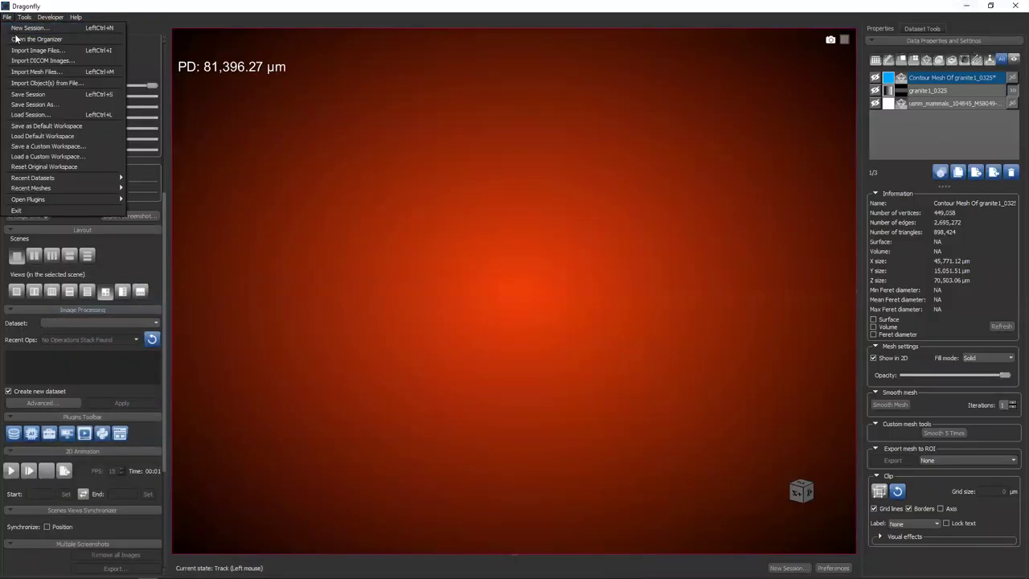
pyautogui.click(25, 72)
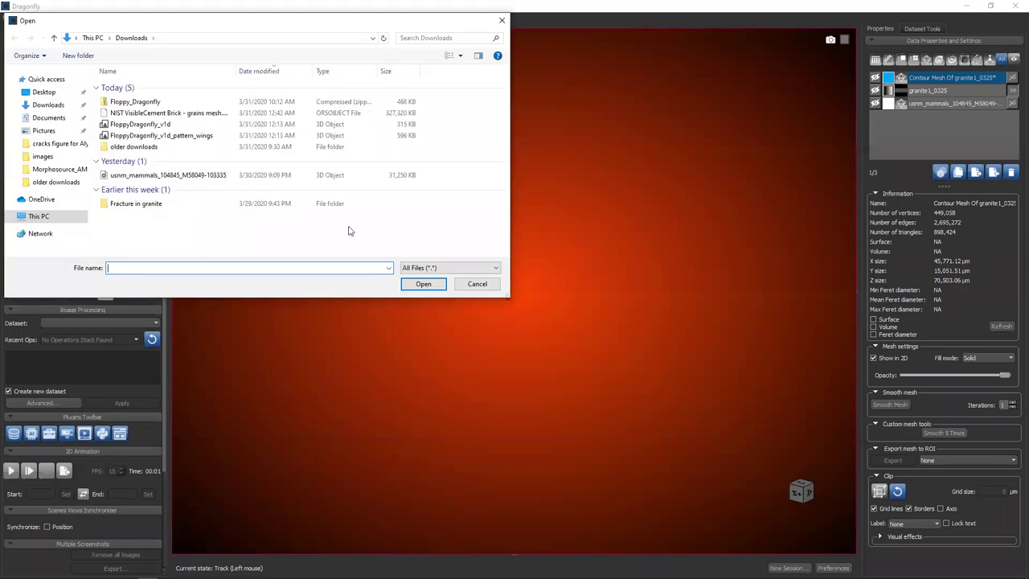
pyautogui.doubleClick(133, 126)
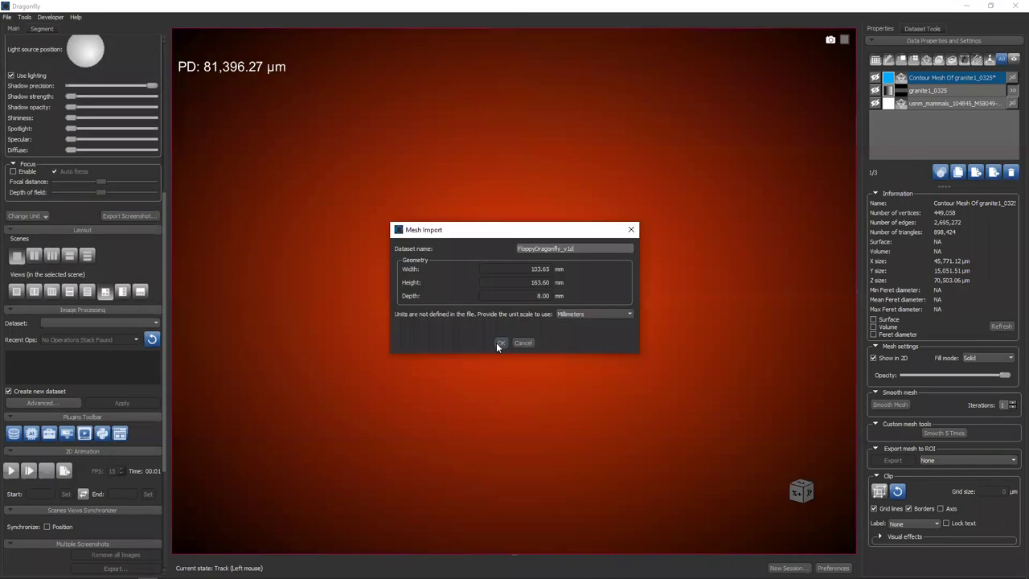
pyautogui.click(500, 341)
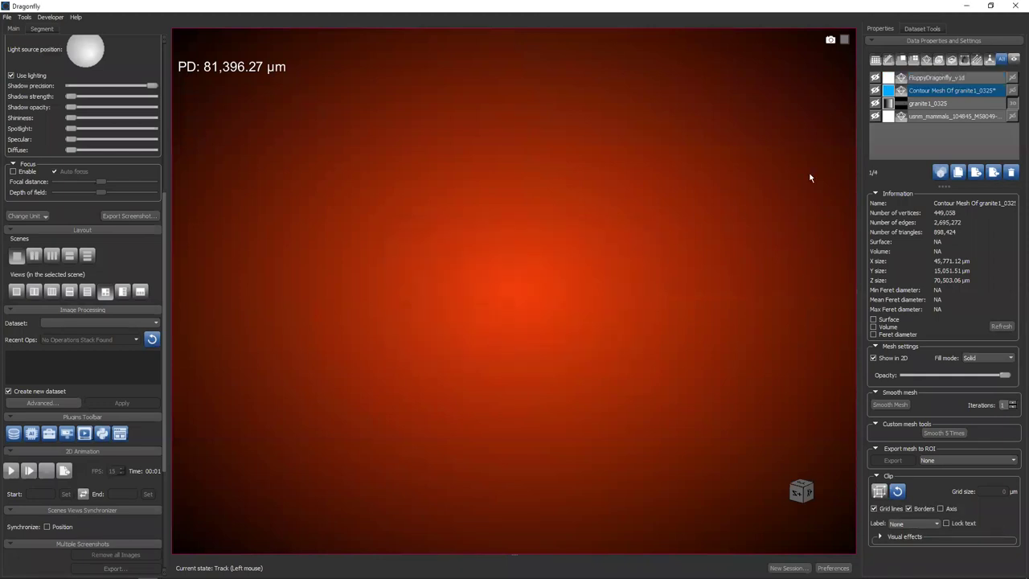
# Show and select the FloppyDragonfly_v1d mesh, turning it to face the viewer with wings flat
pyautogui.click(875, 78)
pyautogui.moveTo(614, 205); pyautogui.dragTo(691, 241)
pyautogui.click(946, 78)
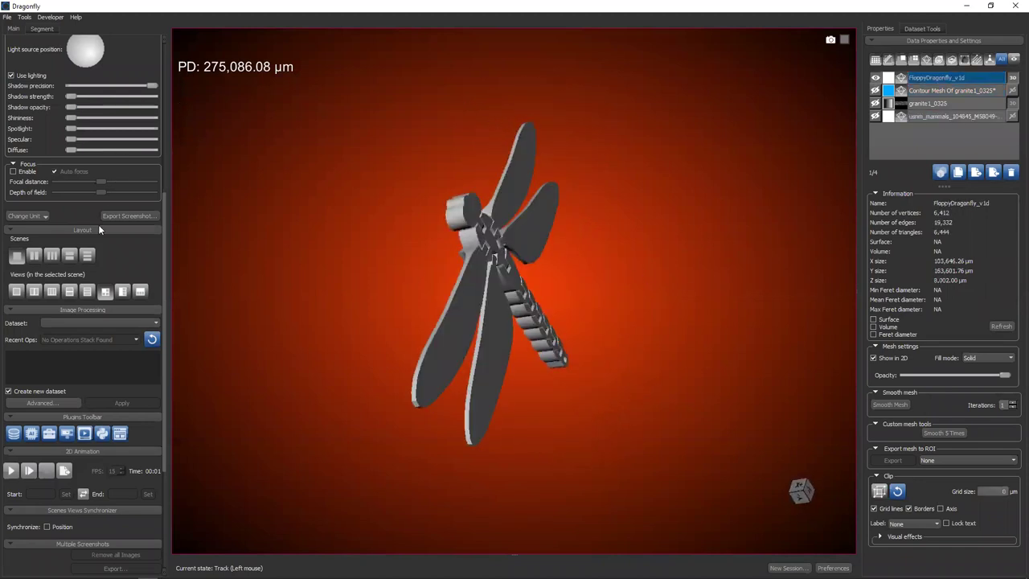
pyautogui.moveTo(514, 283); pyautogui.dragTo(407, 260)
pyautogui.scroll(3, 554, 306)
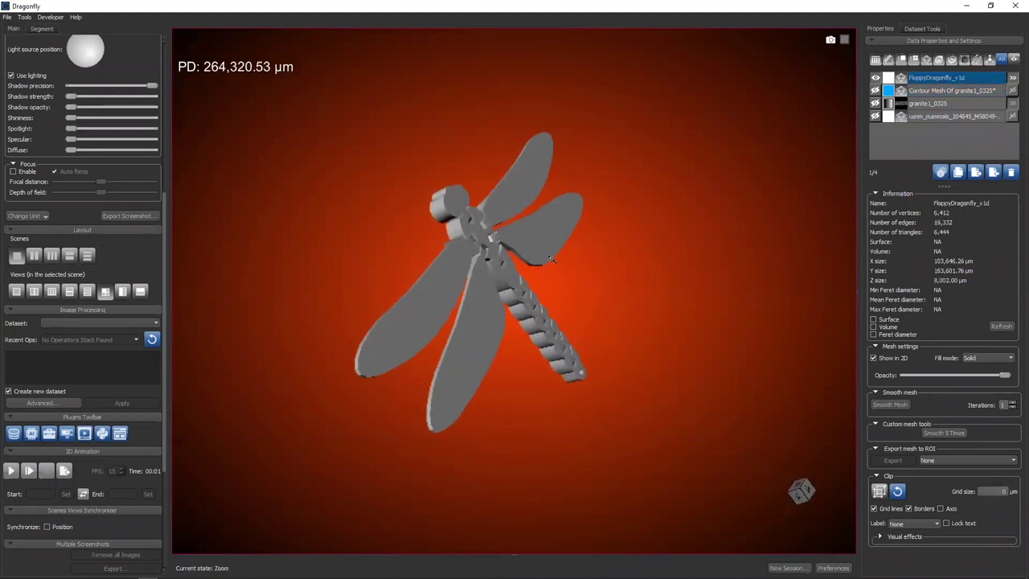
pyautogui.moveTo(554, 305); pyautogui.dragTo(749, 381)
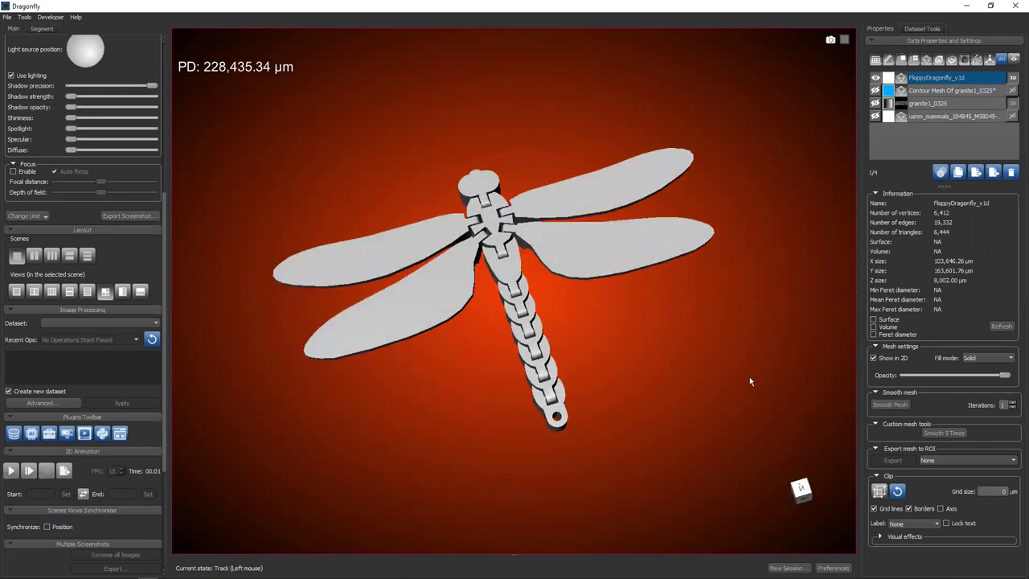
# Colour the dragonfly mesh green and view it from the side
pyautogui.click(888, 78)
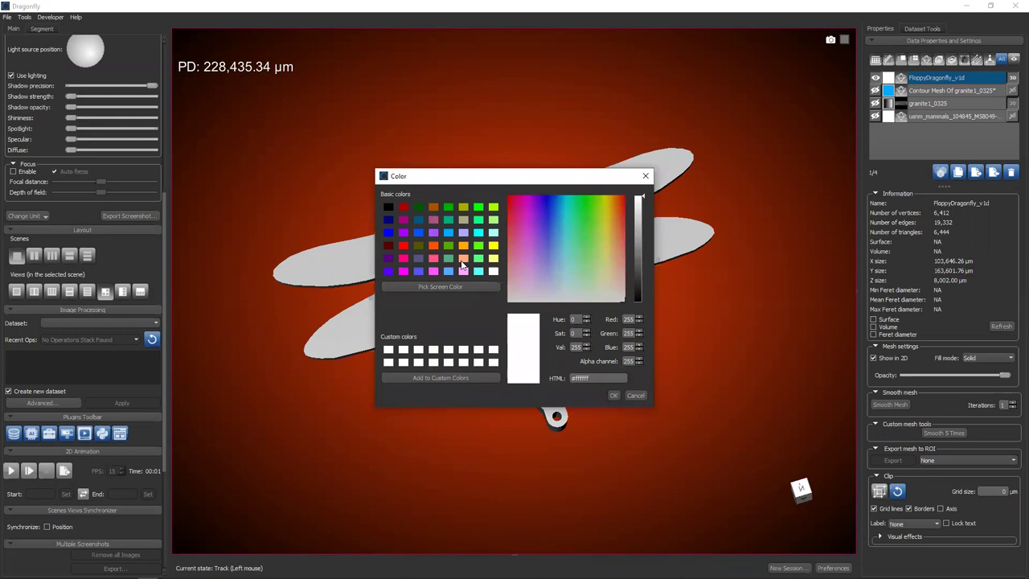
pyautogui.click(449, 247)
pyautogui.click(614, 395)
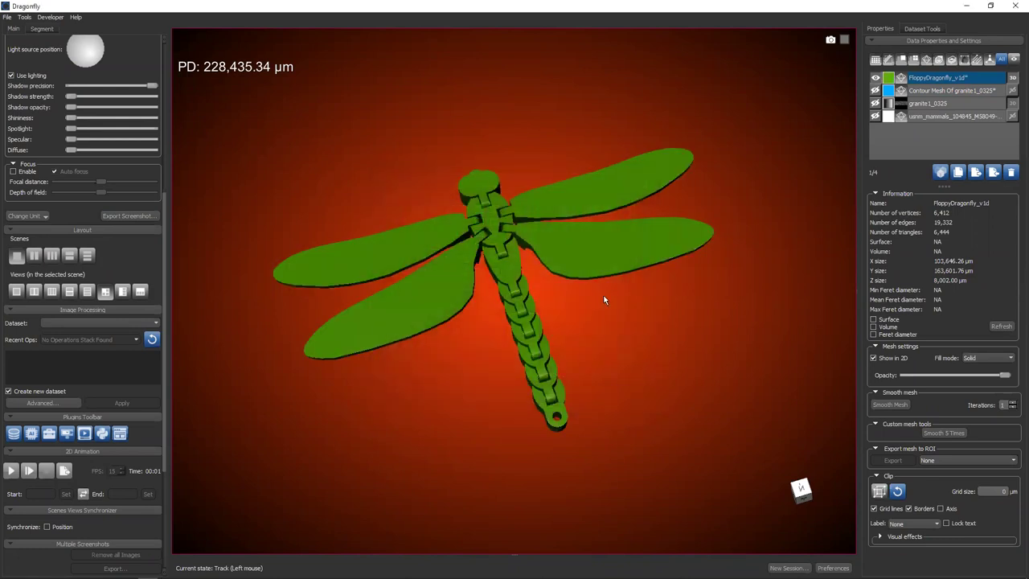
pyautogui.moveTo(607, 298); pyautogui.dragTo(498, 211)
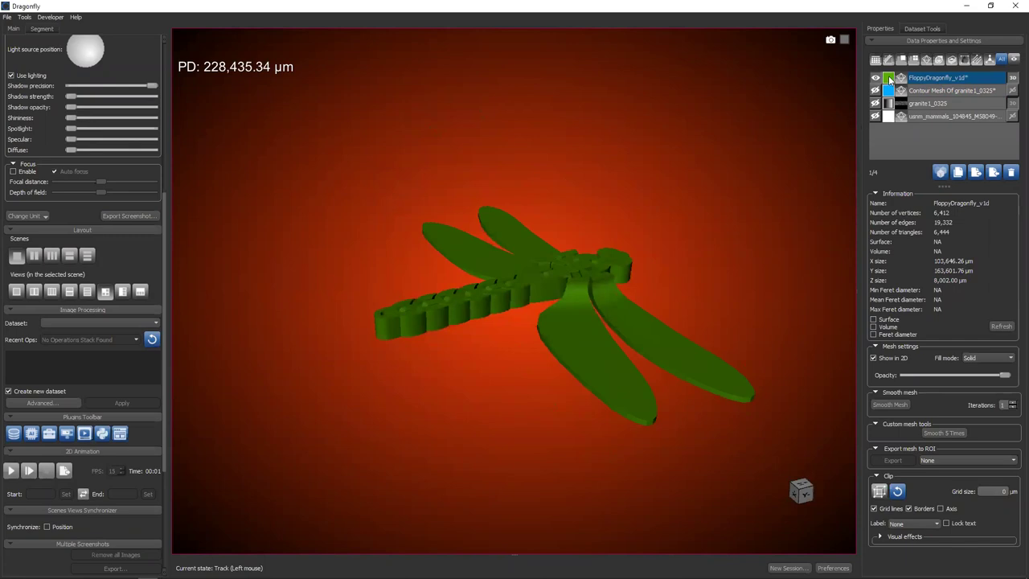
# Change the dragonfly mesh colour to light blue #00aaff
pyautogui.click(888, 78)
pyautogui.click(449, 230)
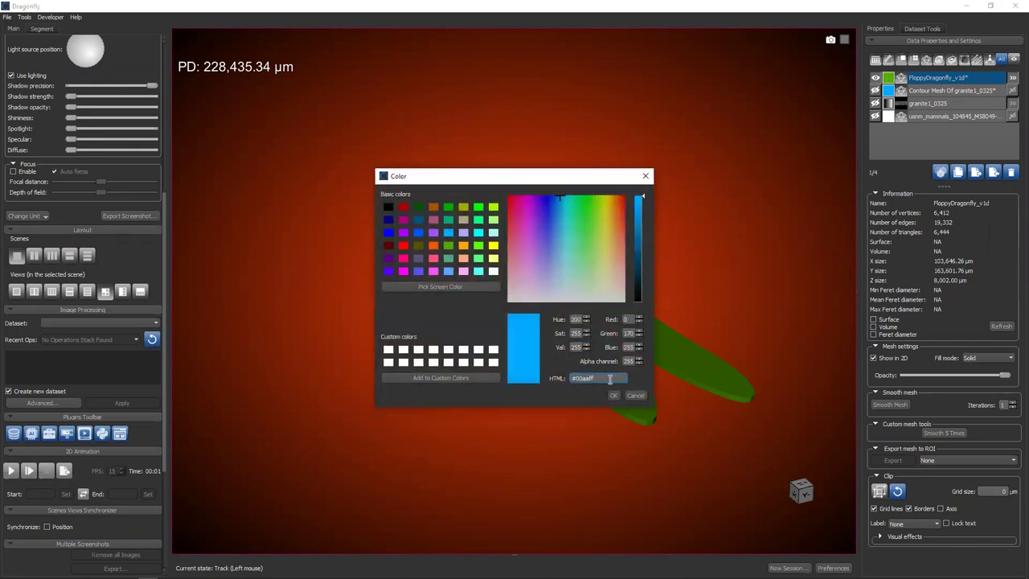
pyautogui.click(610, 396)
pyautogui.moveTo(638, 349); pyautogui.dragTo(303, 275)
# Move the light source direction and zoom in for a close-up of the dragonfly's head
pyautogui.scroll(1, 77, 181)
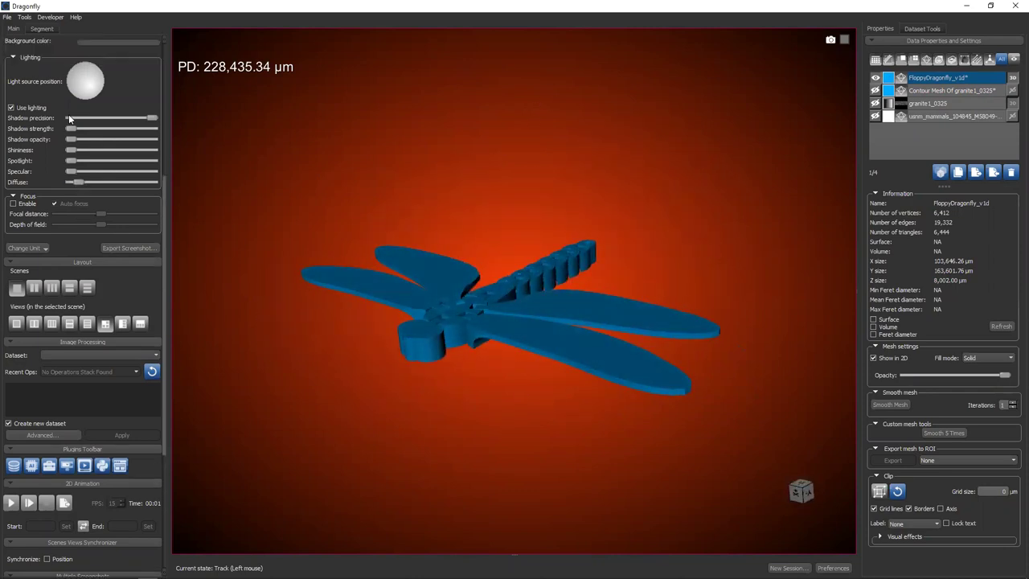
pyautogui.moveTo(86, 83); pyautogui.dragTo(95, 95)
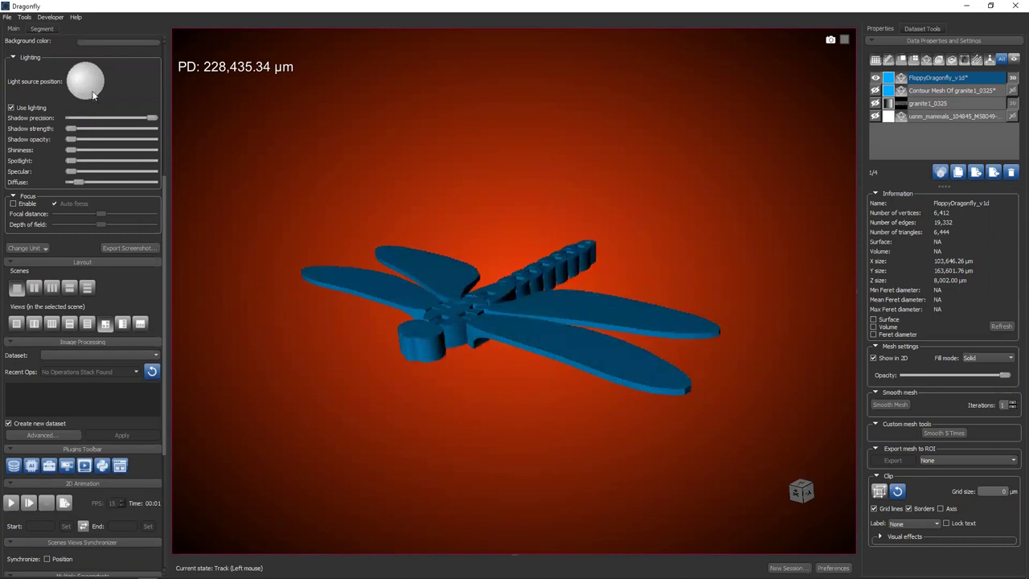
pyautogui.scroll(3, 365, 311)
pyautogui.scroll(3, 479, 312)
pyautogui.moveTo(479, 312); pyautogui.dragTo(482, 388, button='middle')
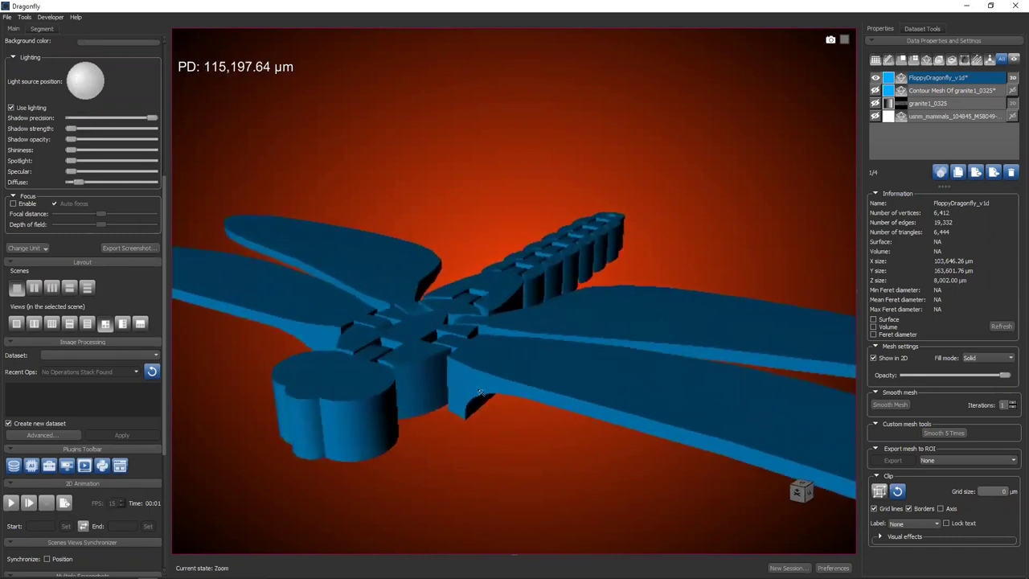
pyautogui.moveTo(482, 388); pyautogui.dragTo(547, 302)
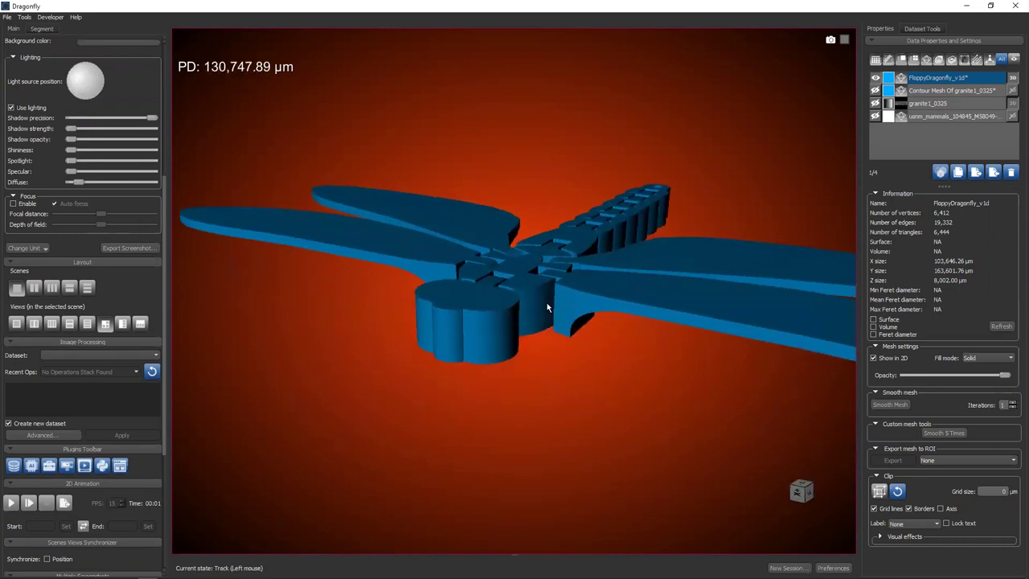
pyautogui.scroll(1, 546, 306)
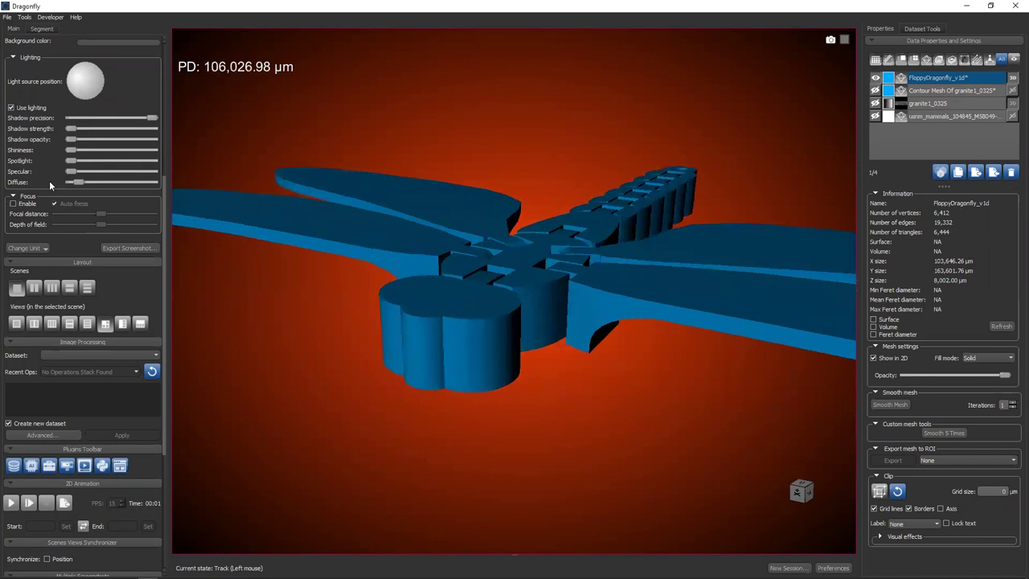
pyautogui.moveTo(163, 204); pyautogui.dragTo(169, 112)
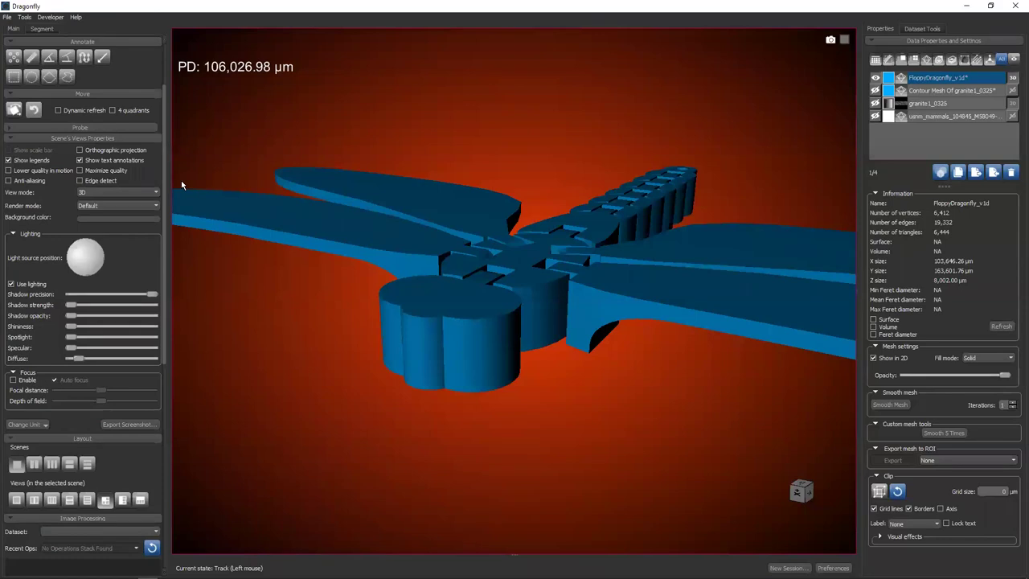
# Enable Focus with manual, closer focal distance, then disable it and view the dragonfly from above
pyautogui.scroll(-3, 123, 262)
pyautogui.click(24, 237)
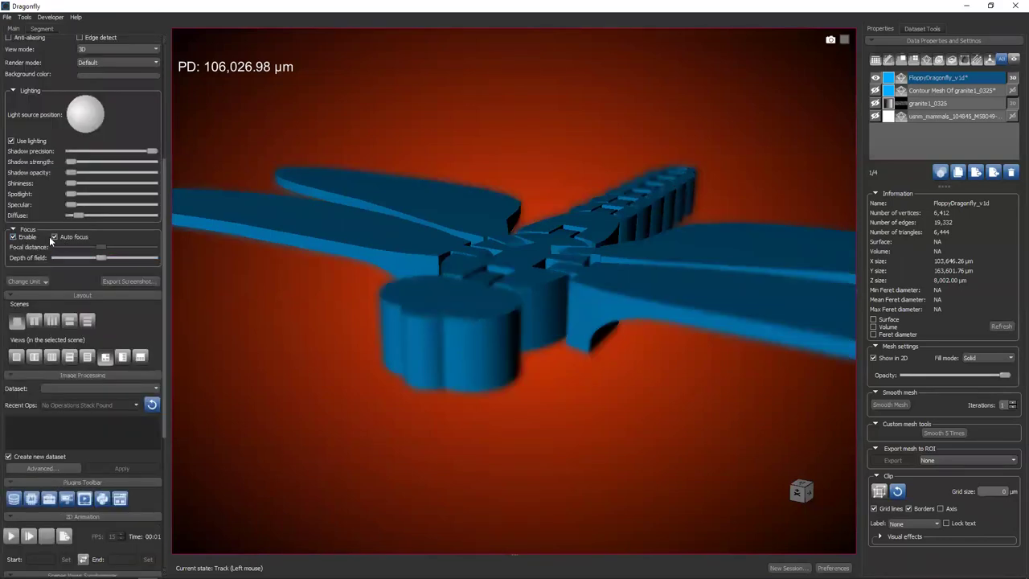
pyautogui.click(54, 237)
pyautogui.moveTo(101, 247); pyautogui.dragTo(74, 247)
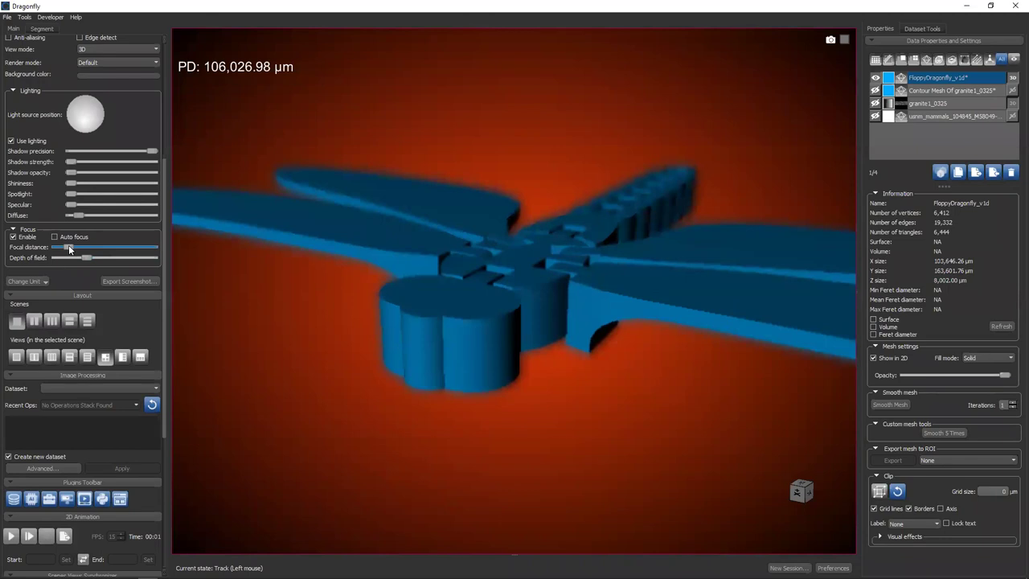
pyautogui.moveTo(424, 312); pyautogui.dragTo(622, 223)
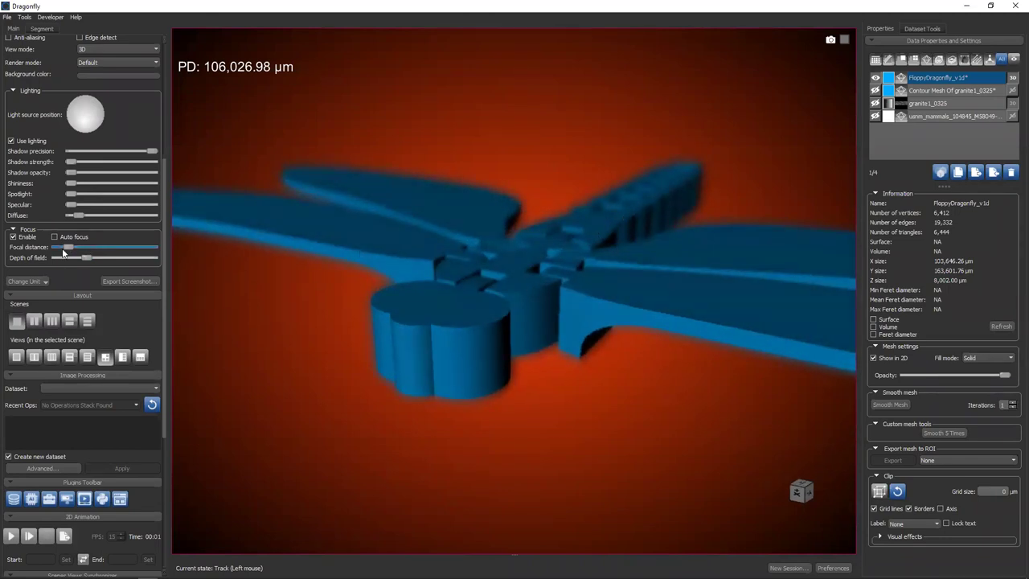
pyautogui.click(13, 237)
pyautogui.scroll(-5, 556, 355)
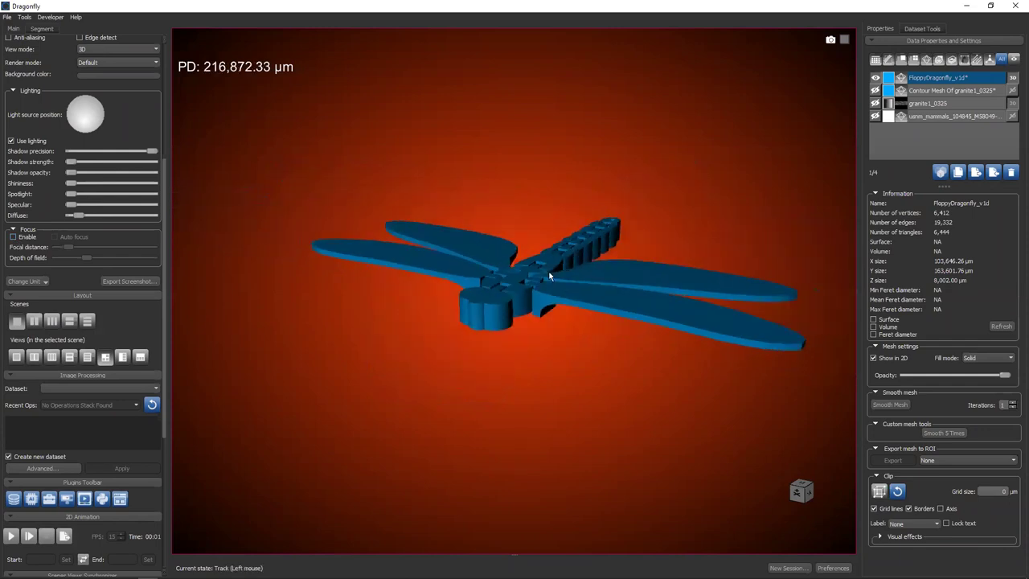
pyautogui.moveTo(550, 273); pyautogui.dragTo(553, 332)
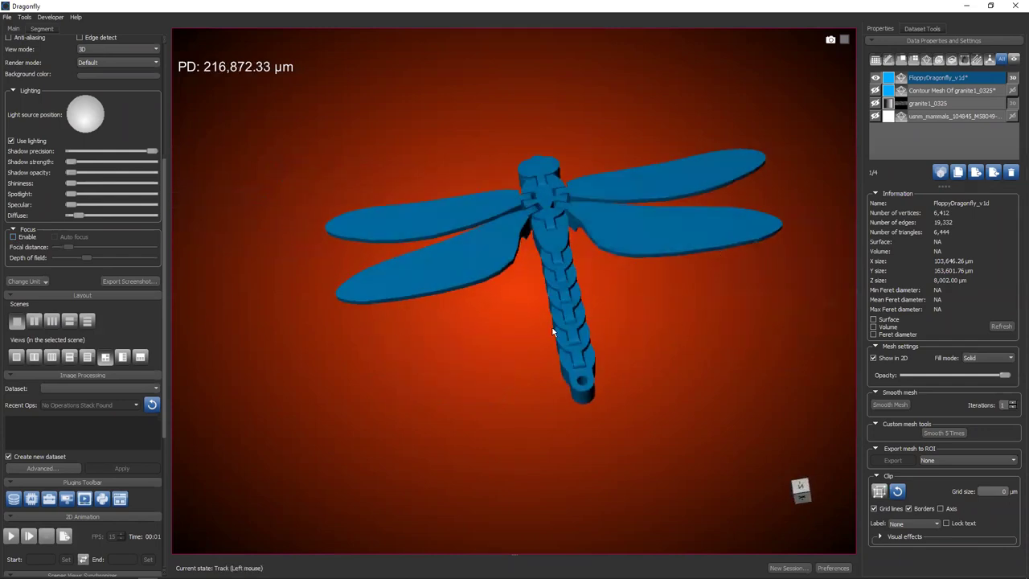
# Hide the FloppyDragonfly_v1d mesh, leaving the 3D view empty
pyautogui.click(875, 77)
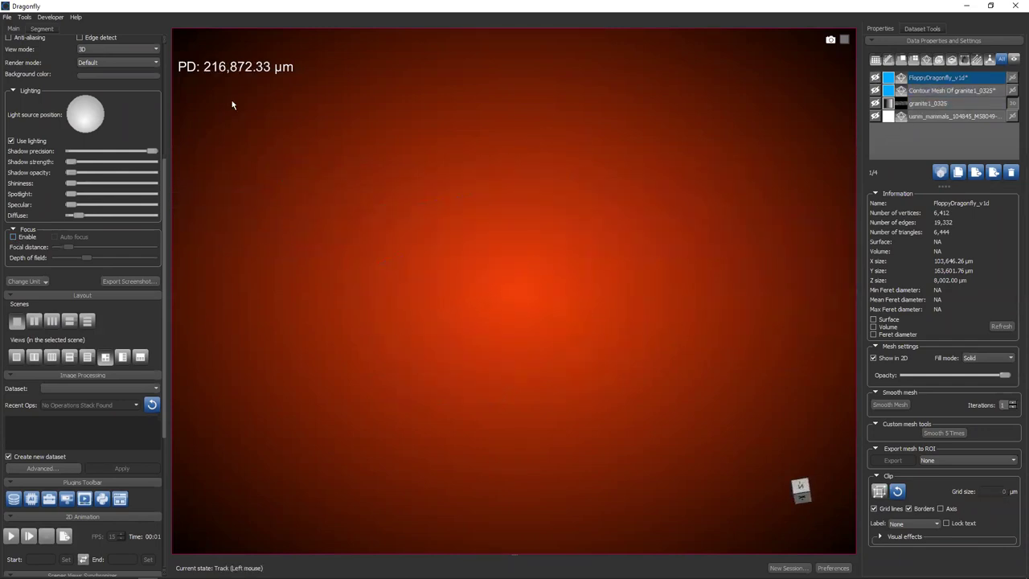
pyautogui.click(8, 19)
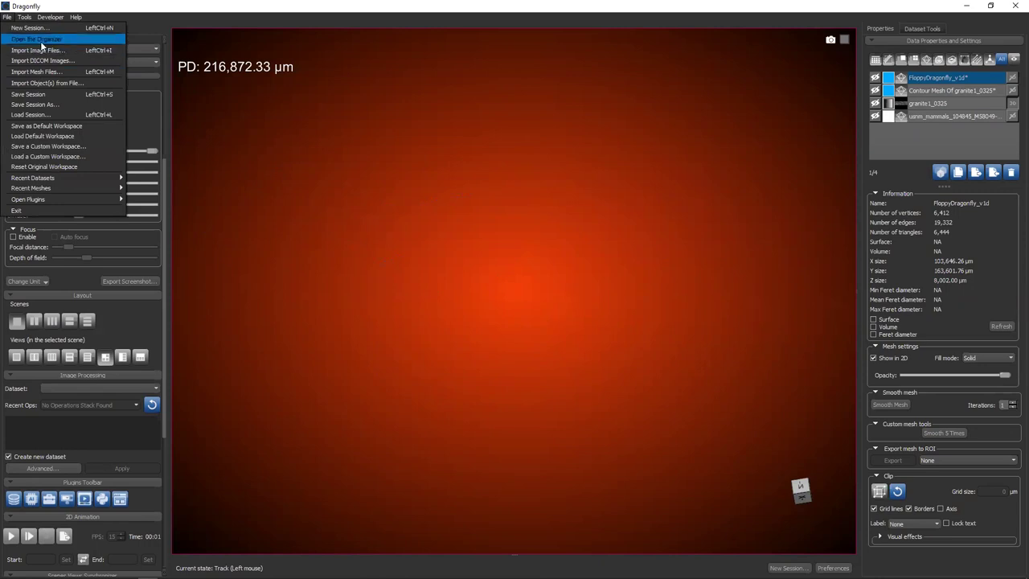
# Switch to Chrome, search 'ors dragonfly' and open the Dragonfly | ORS homepage
pyautogui.hotkey('alt', 'Tab')
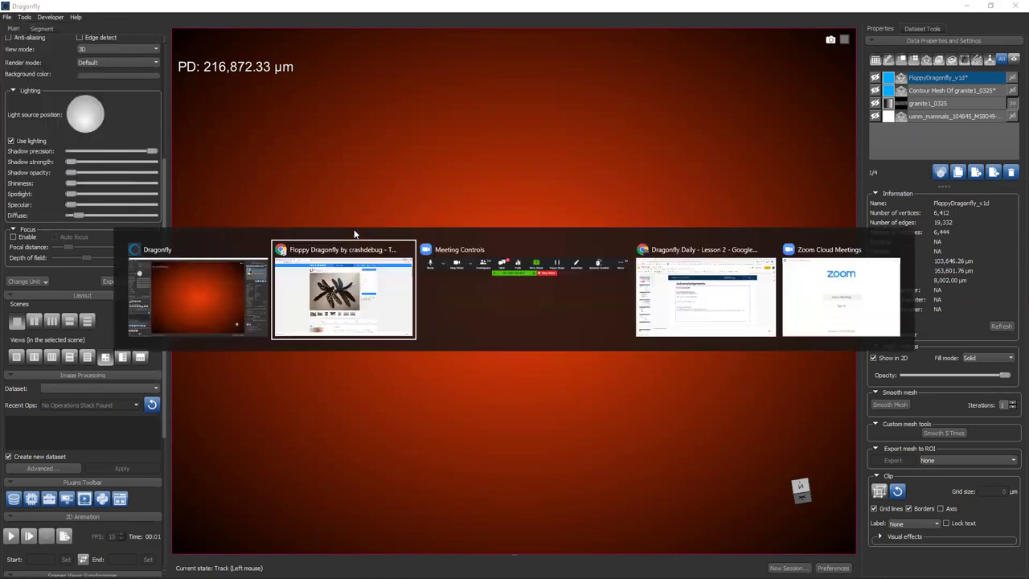
pyautogui.hotkey('alt', 'Tab')
pyautogui.hotkey('alt', 'Tab')
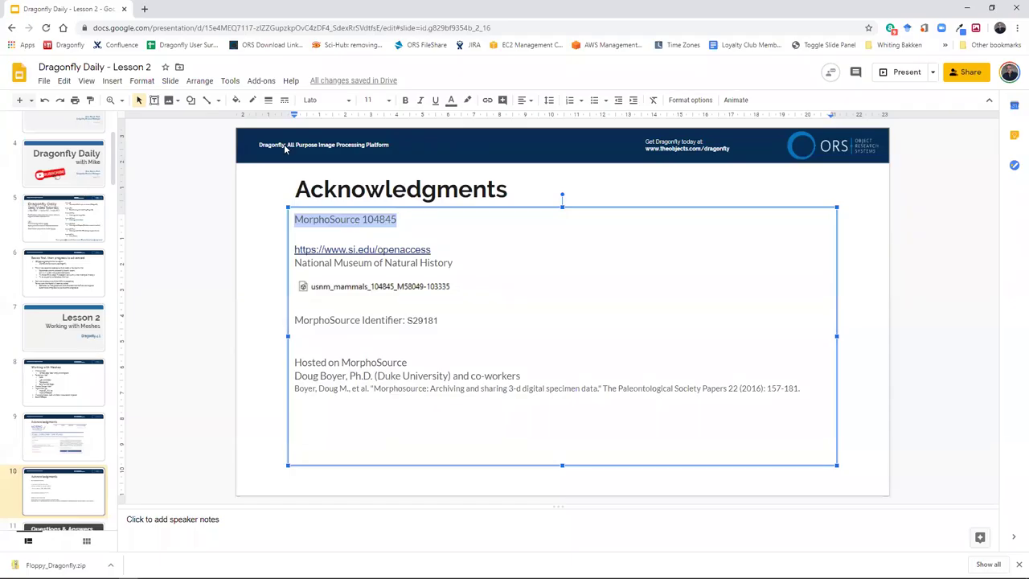
pyautogui.hotkey('alt', 'Tab')
pyautogui.hotkey('alt', 'Tab')
pyautogui.hotkey('alt', 'Tab')
pyautogui.hotkey('alt', 'Tab')
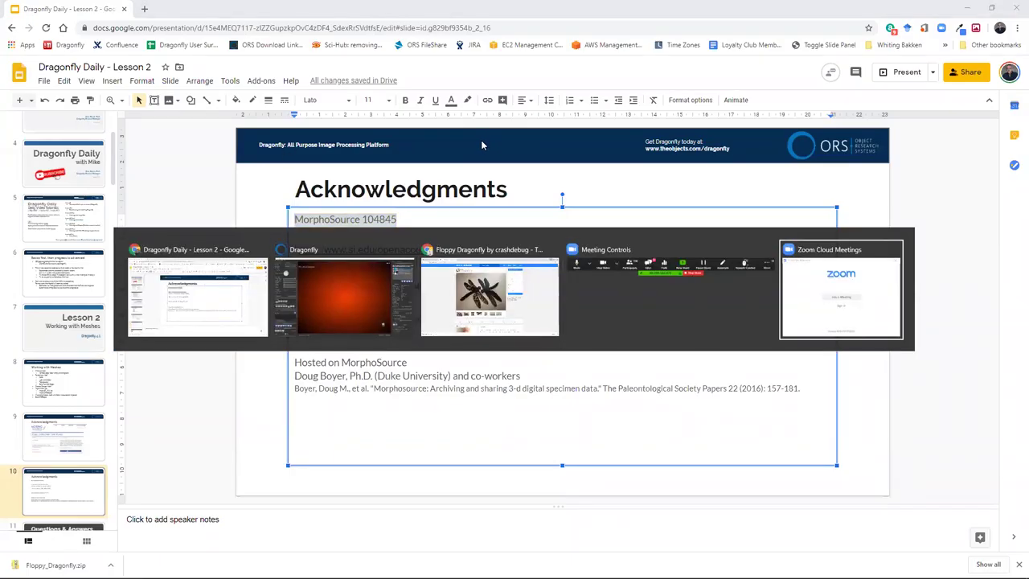
pyautogui.hotkey('alt', 'Tab')
pyautogui.hotkey('alt', 'Tab')
pyautogui.hotkey('alt', 'Tab')
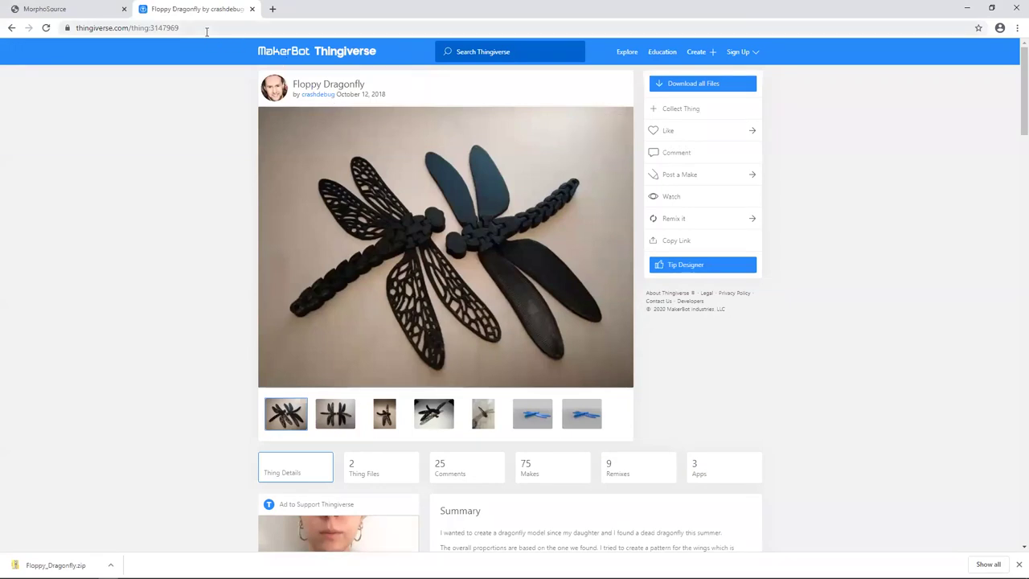
pyautogui.click(204, 28)
pyautogui.write('ors dragonfly')
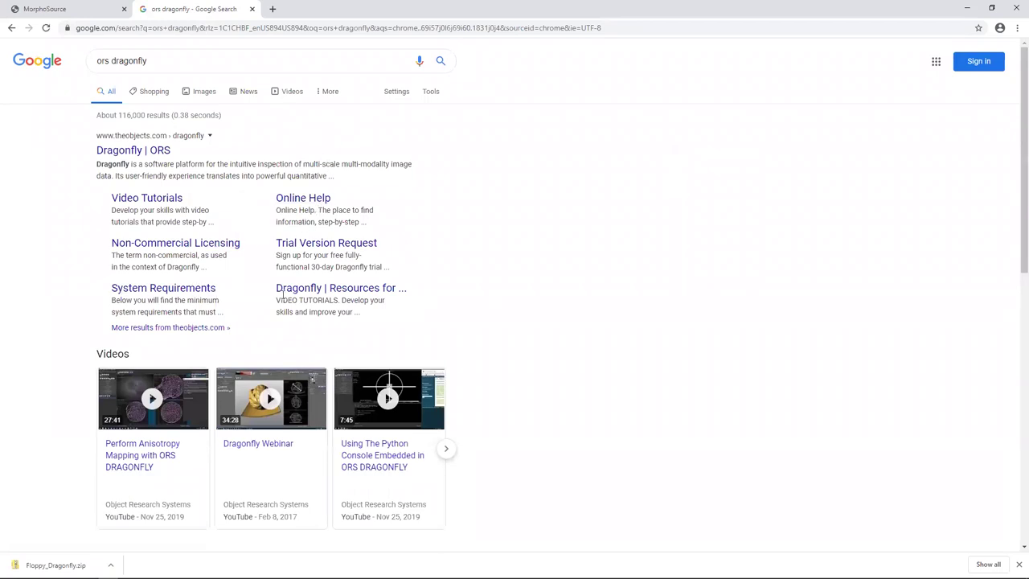
pyautogui.click(126, 152)
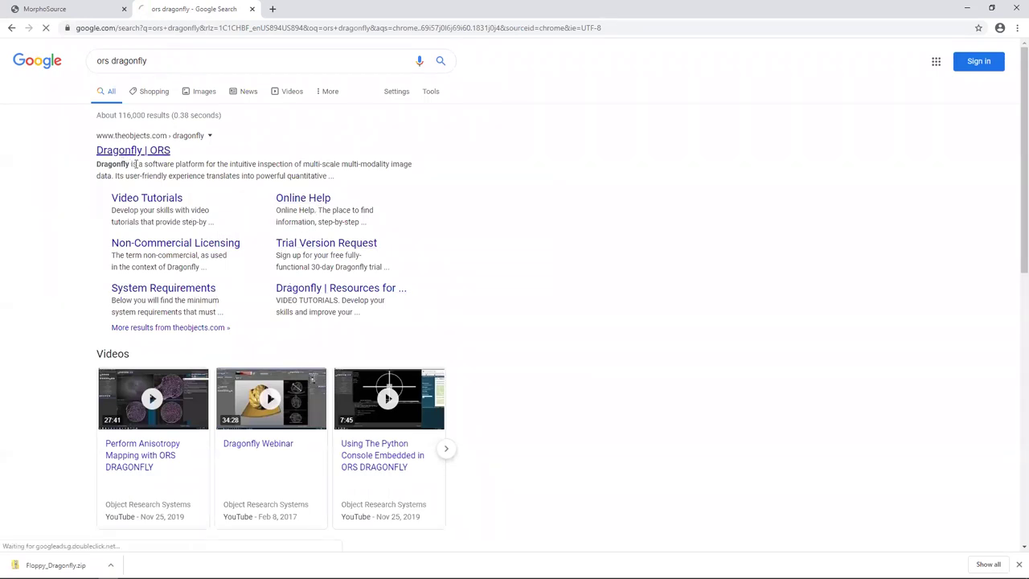
# Open LEARN > Sample Datasets and scroll through the dataset cards
pyautogui.moveTo(581, 101)
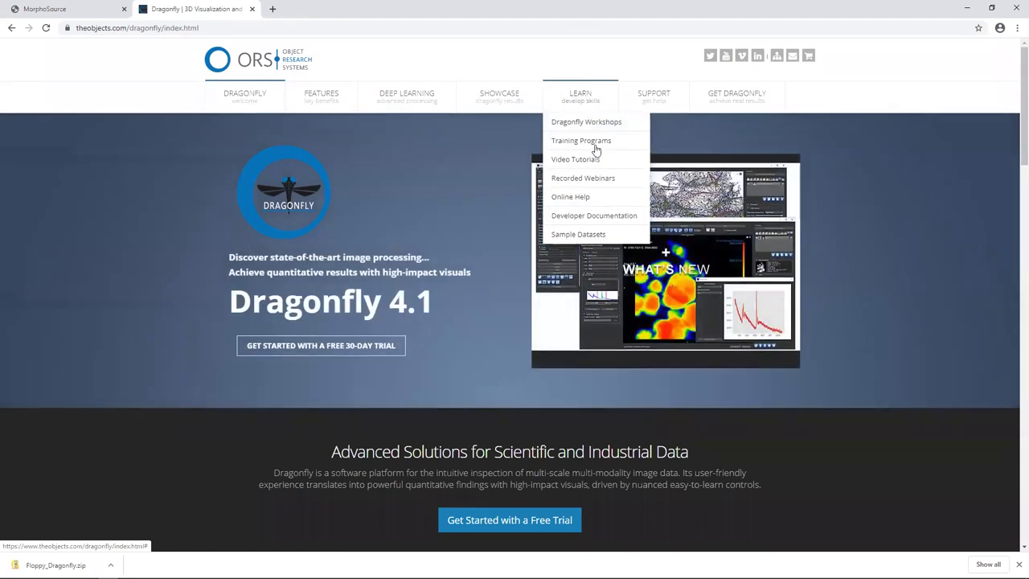
pyautogui.click(577, 235)
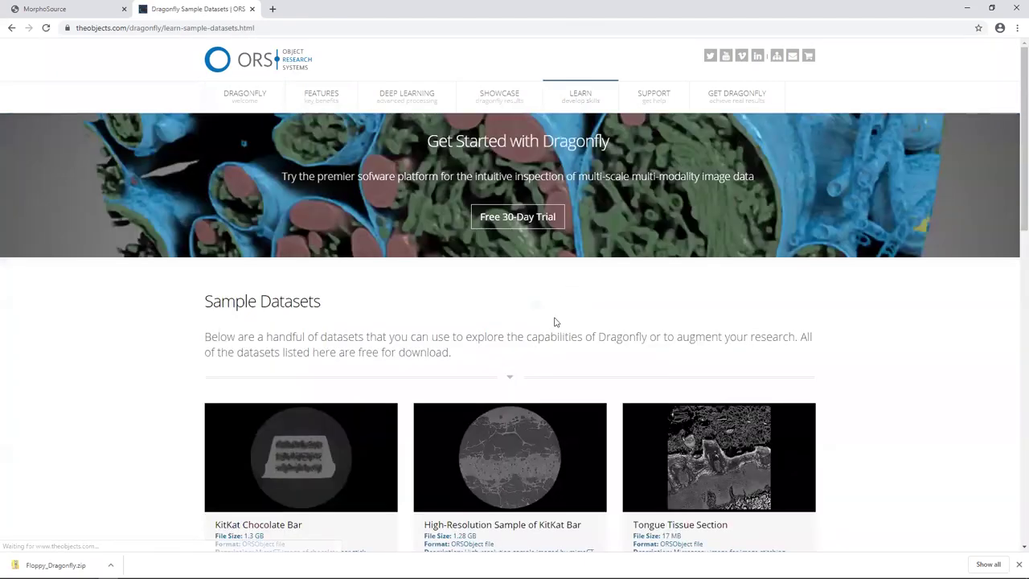
pyautogui.scroll(-4, 551, 322)
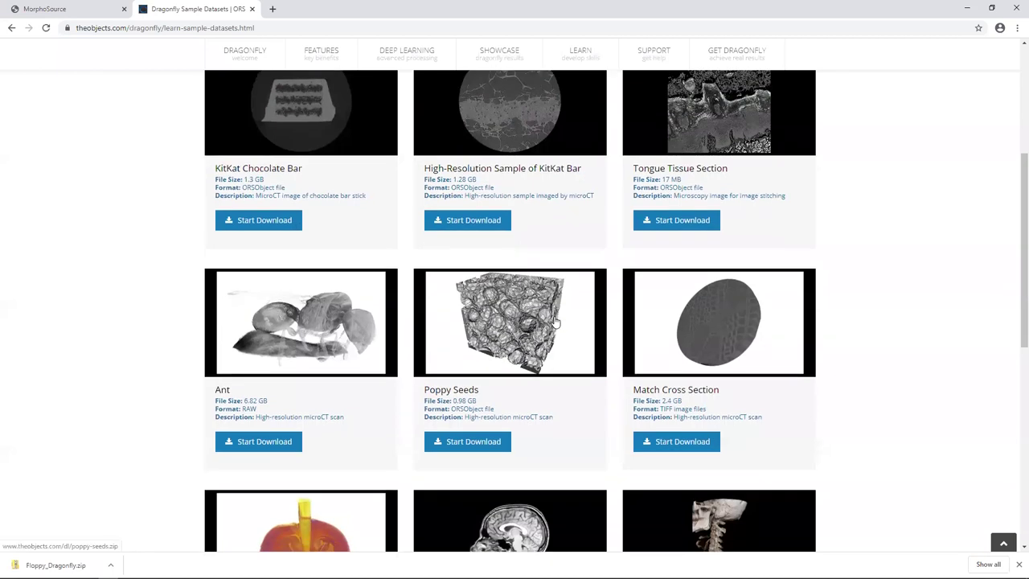
pyautogui.scroll(-5, 555, 322)
pyautogui.scroll(9, 574, 271)
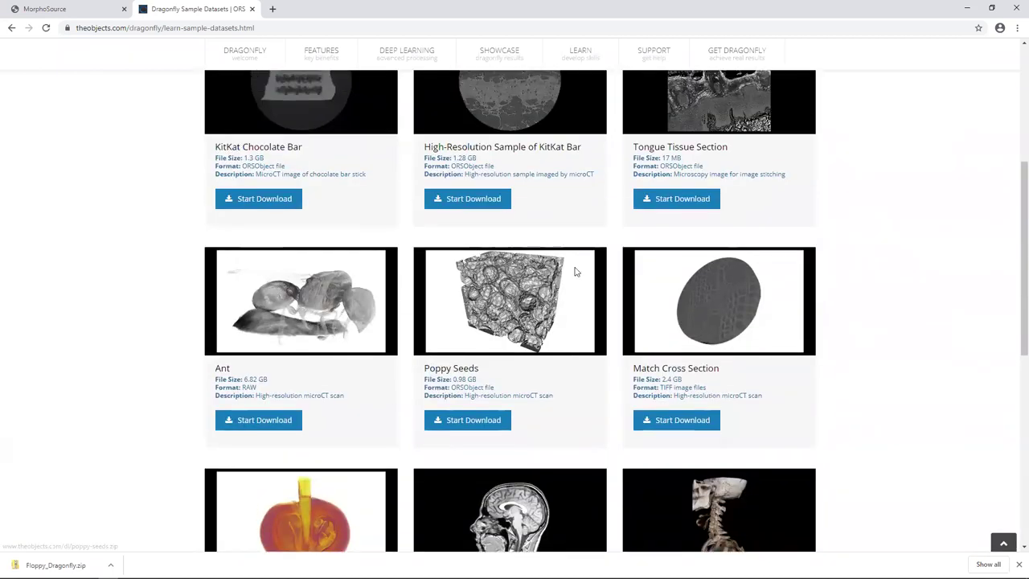
pyautogui.hotkey('alt', 'Tab')
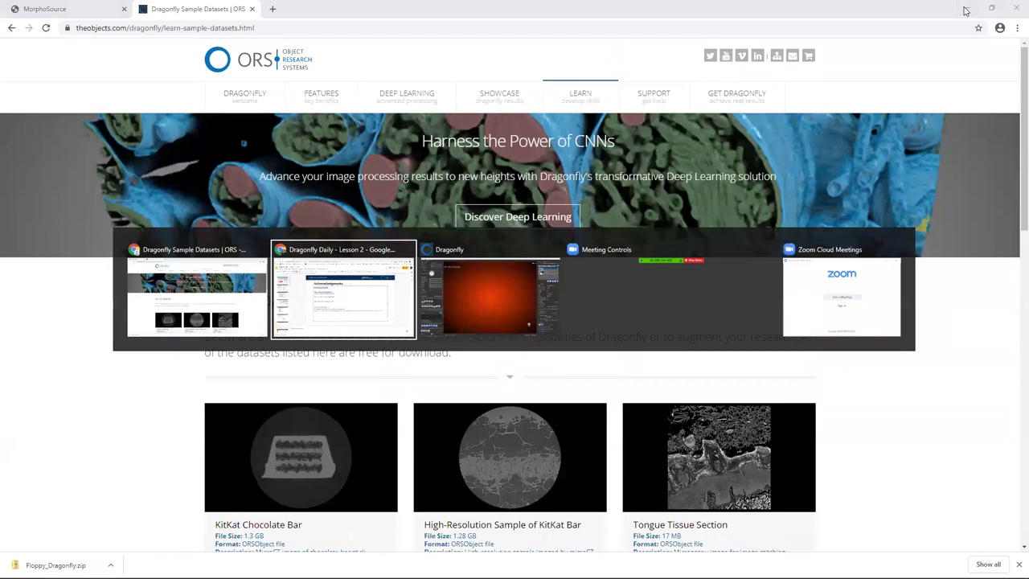
# Import the NIST VisibleCement Brick grains mesh via File > Import Mesh Files
pyautogui.press('Tab')
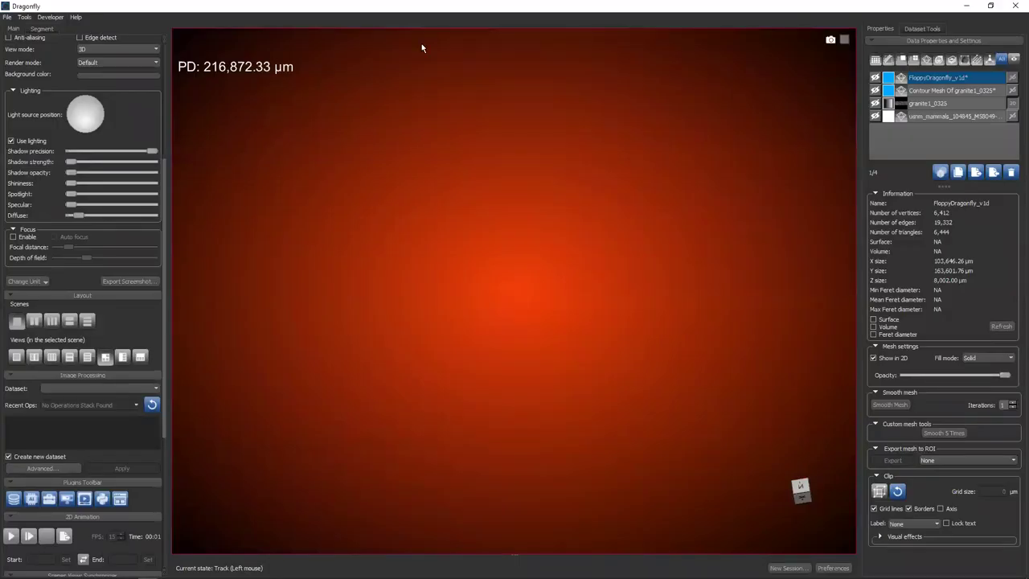
pyautogui.click(7, 17)
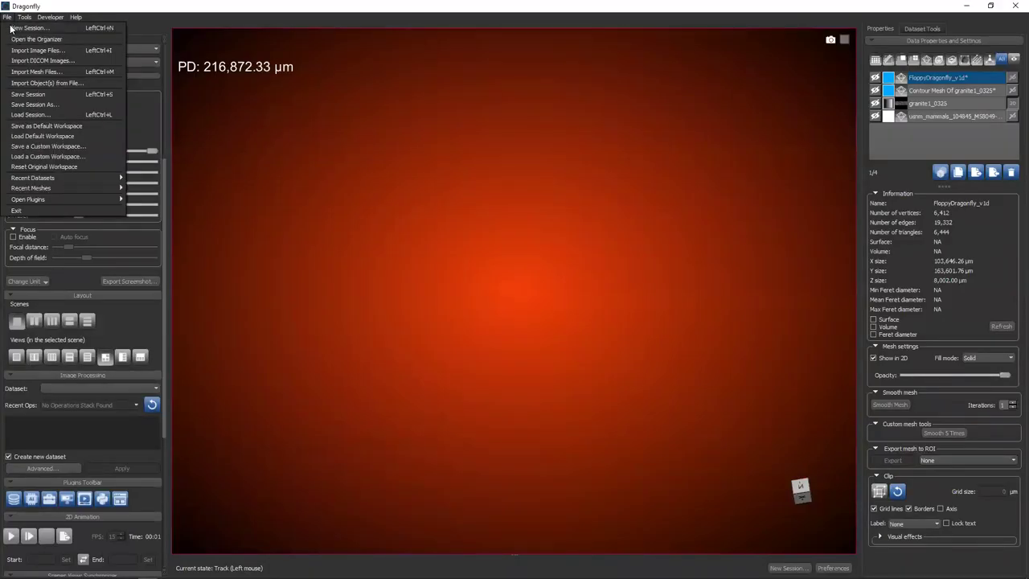
pyautogui.click(21, 70)
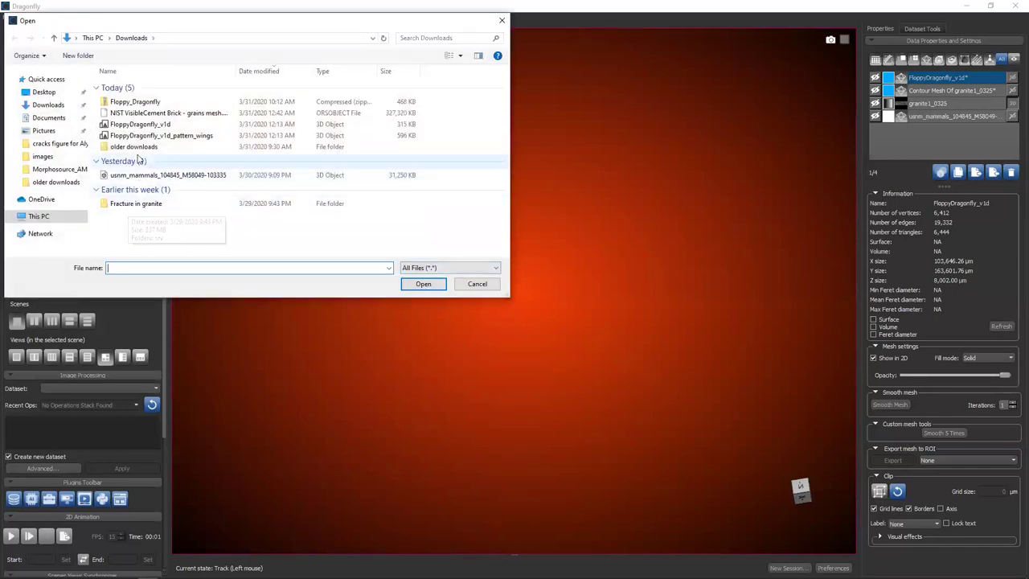
pyautogui.doubleClick(164, 112)
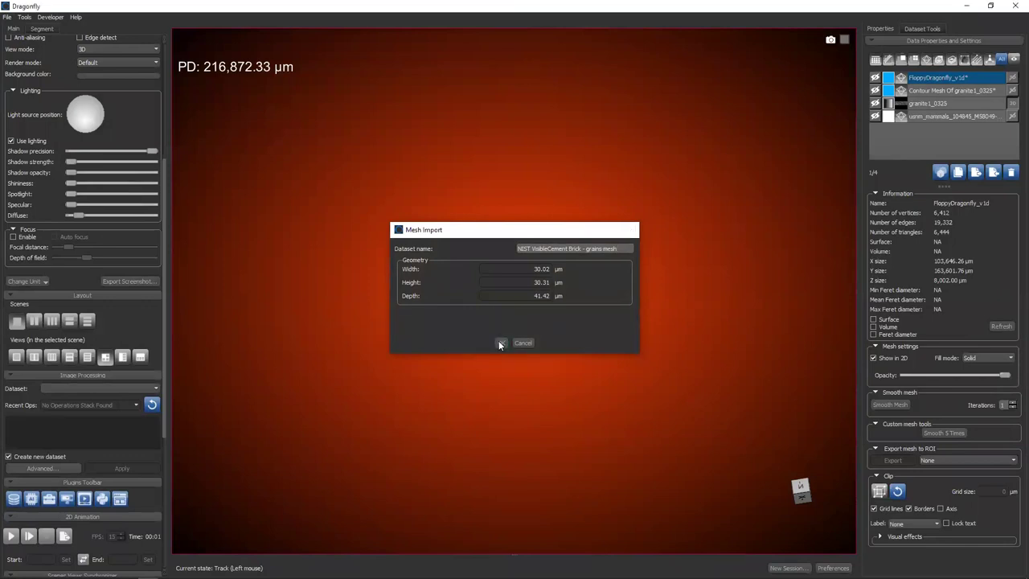
pyautogui.click(499, 342)
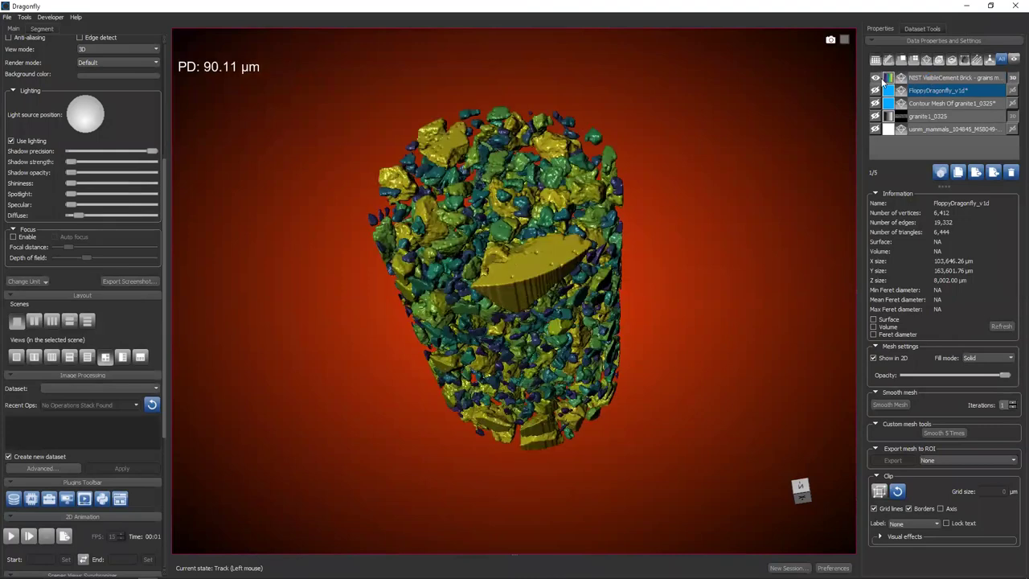
# Select the NIST VisibleCement Brick grains mesh, rotate it upright, and open its context menu
pyautogui.click(922, 84)
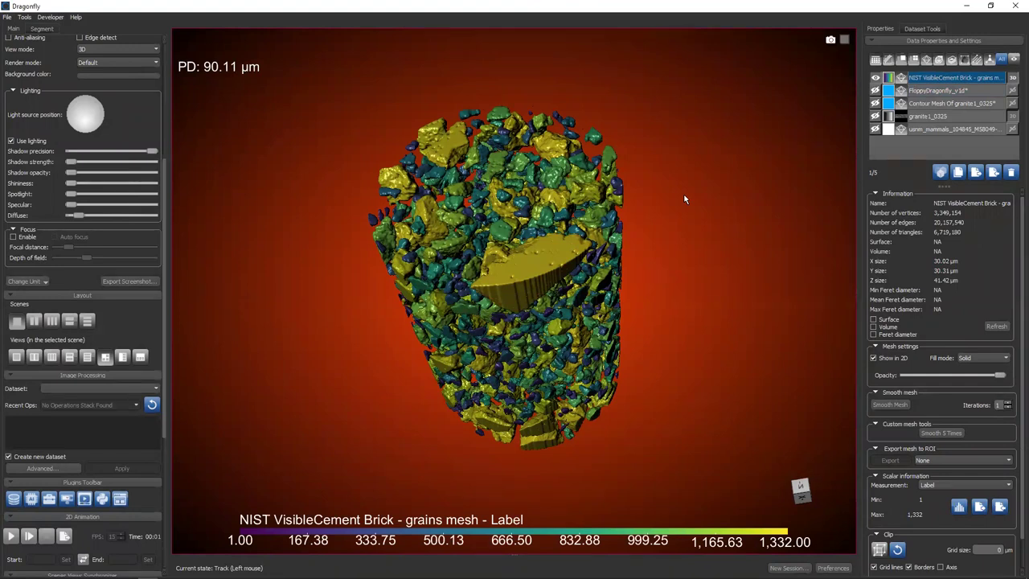
pyautogui.moveTo(555, 297); pyautogui.dragTo(691, 232)
pyautogui.moveTo(618, 293); pyautogui.dragTo(771, 201)
pyautogui.doubleClick(921, 77)
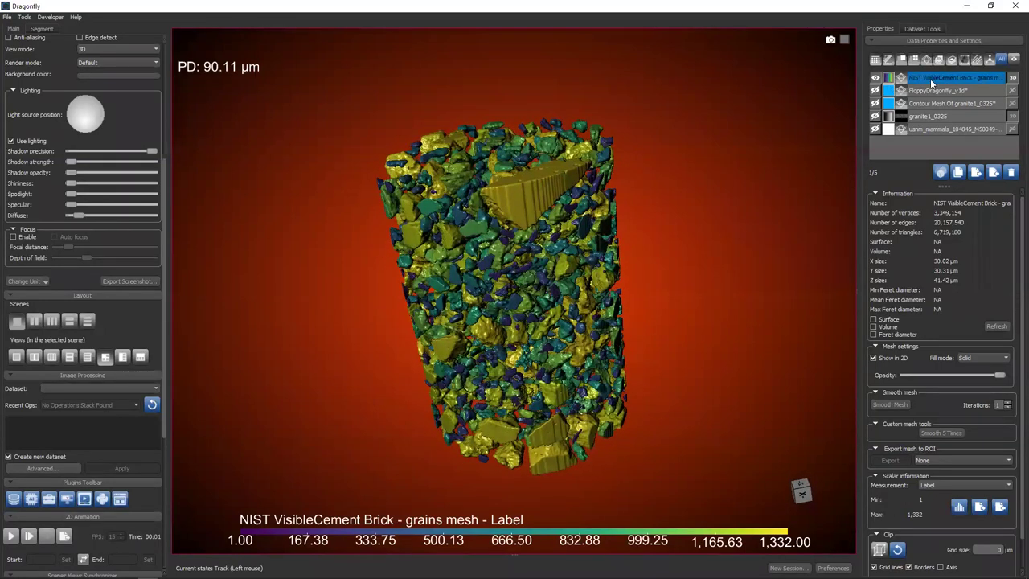
pyautogui.rightClick(930, 79)
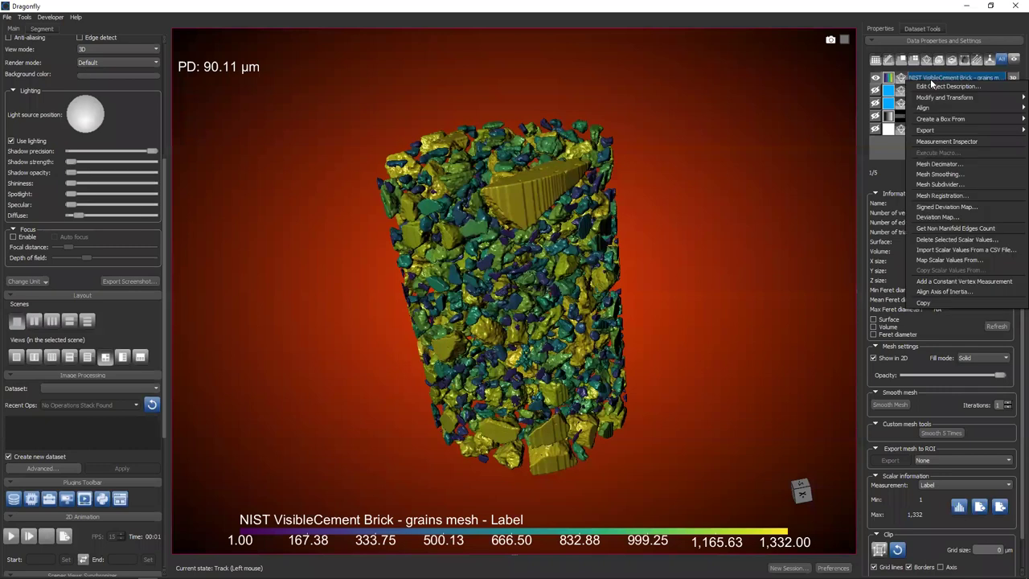
# In the Measurement Inspector, colour the grains mesh by Volume (0.00–236.61 µm³)
pyautogui.click(946, 140)
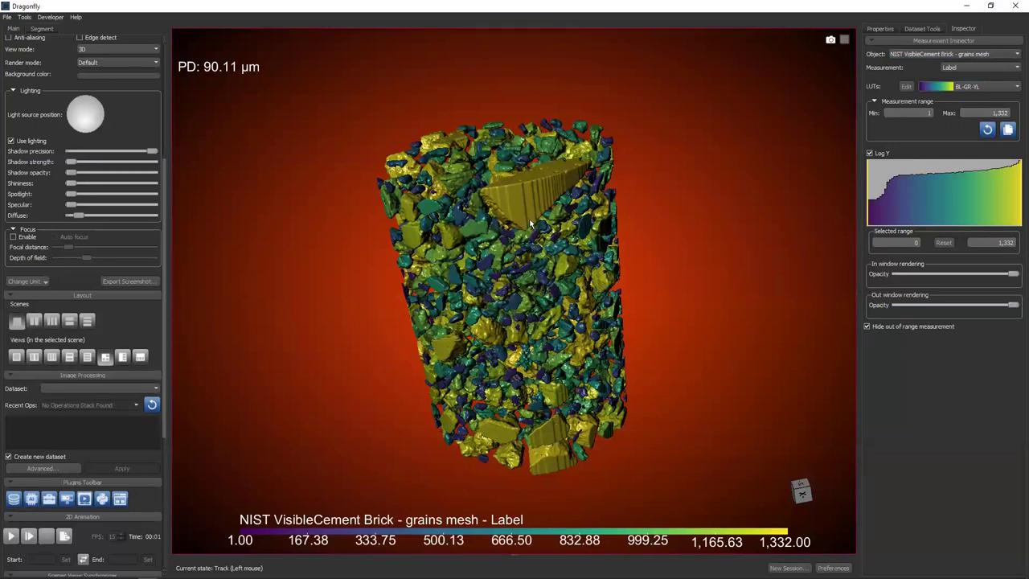
pyautogui.moveTo(518, 248); pyautogui.dragTo(643, 213)
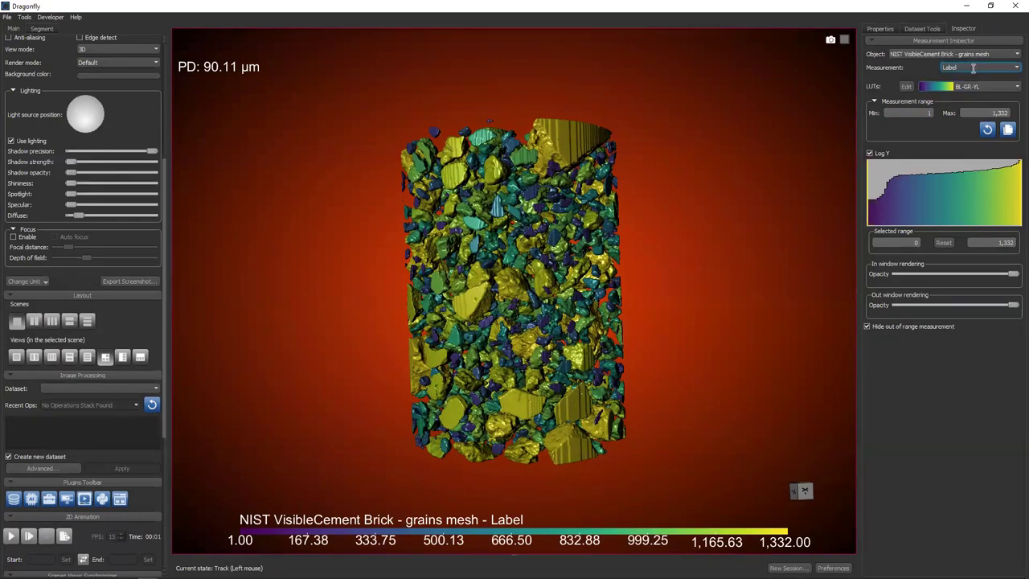
pyautogui.click(1013, 70)
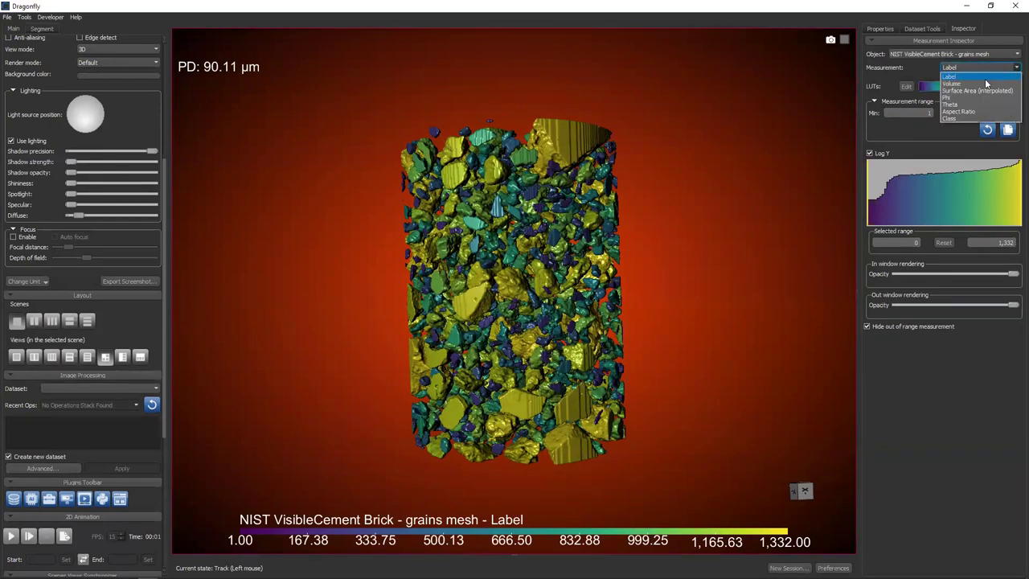
pyautogui.click(978, 84)
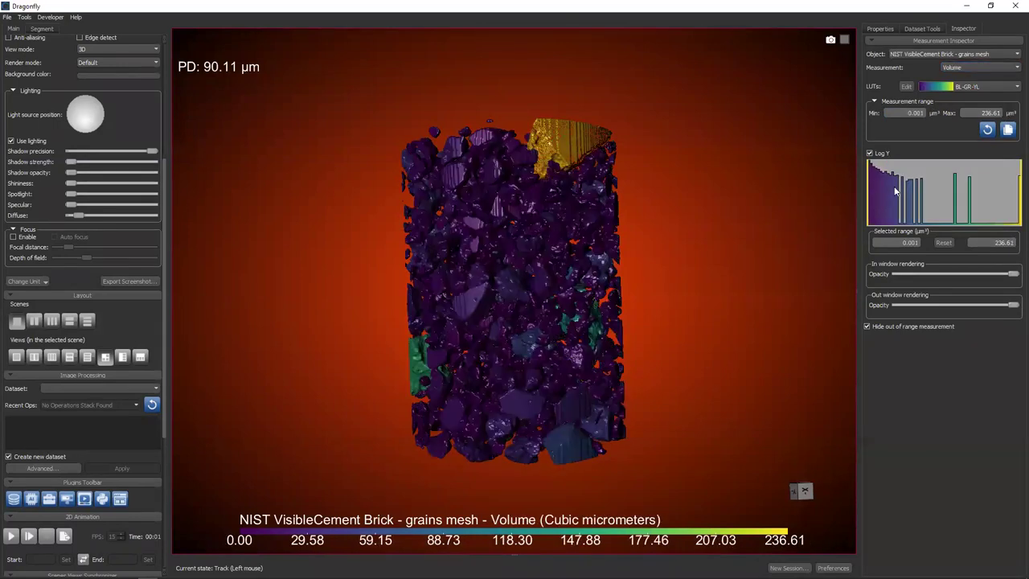
# Apply the 32 colors lookup table to the Volume colouring and turn the mesh to inspect it
pyautogui.click(966, 91)
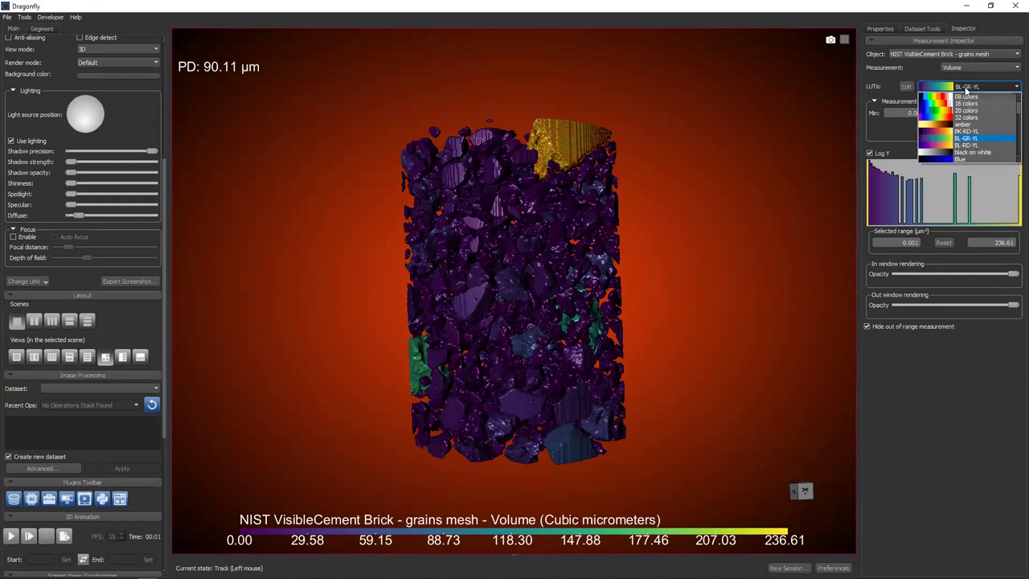
pyautogui.click(965, 118)
pyautogui.moveTo(666, 235); pyautogui.dragTo(518, 164)
pyautogui.moveTo(510, 298); pyautogui.dragTo(646, 273)
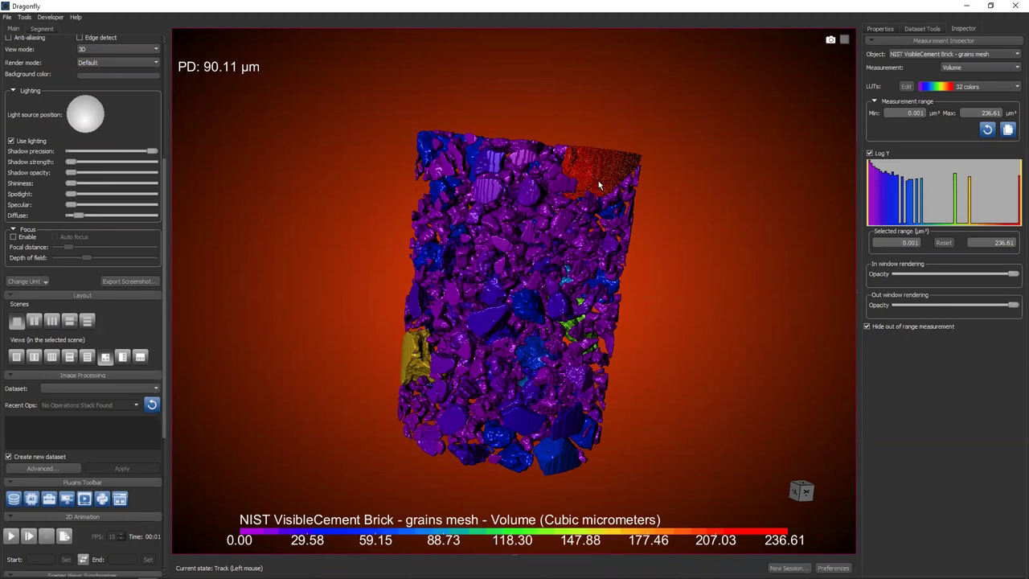
pyautogui.moveTo(504, 348); pyautogui.dragTo(574, 271)
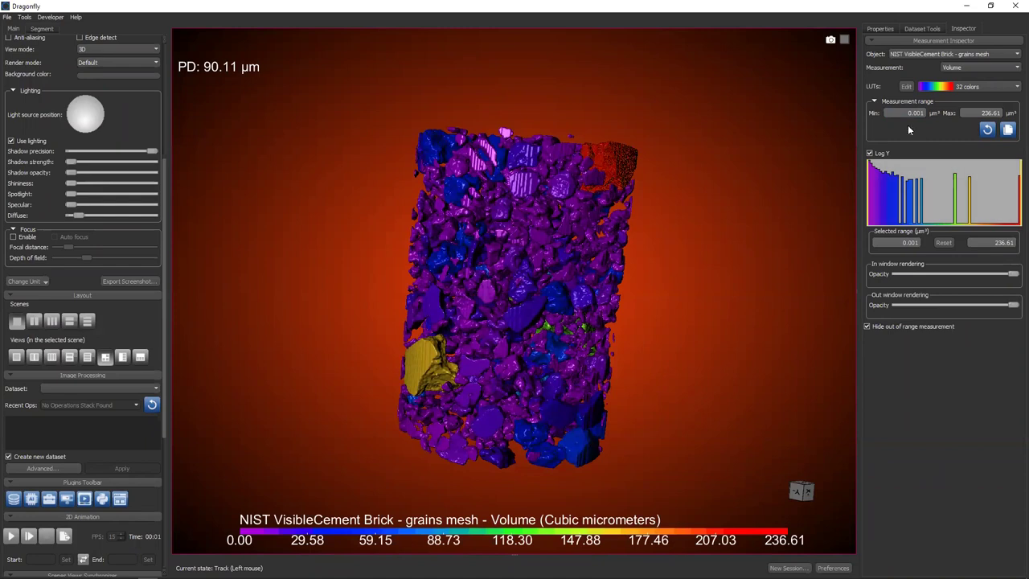
# Set the Measurement range to Min 0 and Max 250 µm³
pyautogui.write('0')
pyautogui.press('Tab')
pyautogui.write('250')
pyautogui.press('Return')
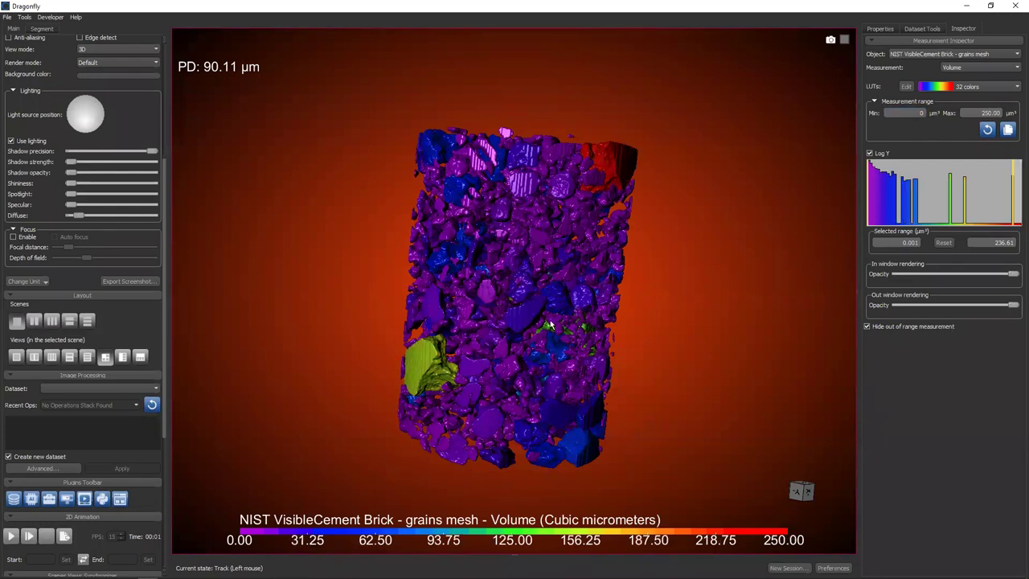
pyautogui.moveTo(550, 325); pyautogui.dragTo(514, 310)
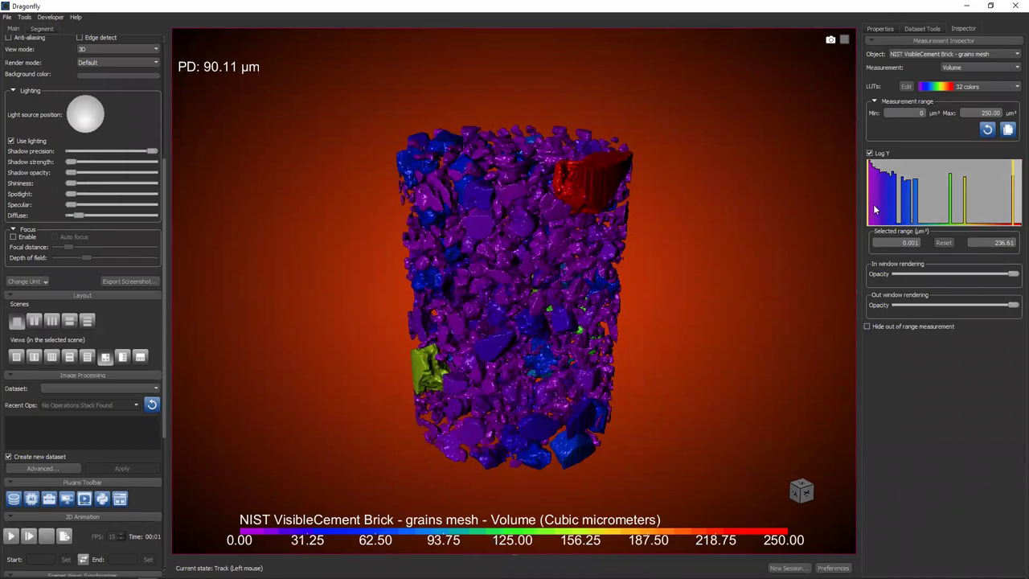
# Adjust the volume histogram's selected range and out-of-range opacity to show only smaller grains
pyautogui.click(1013, 305)
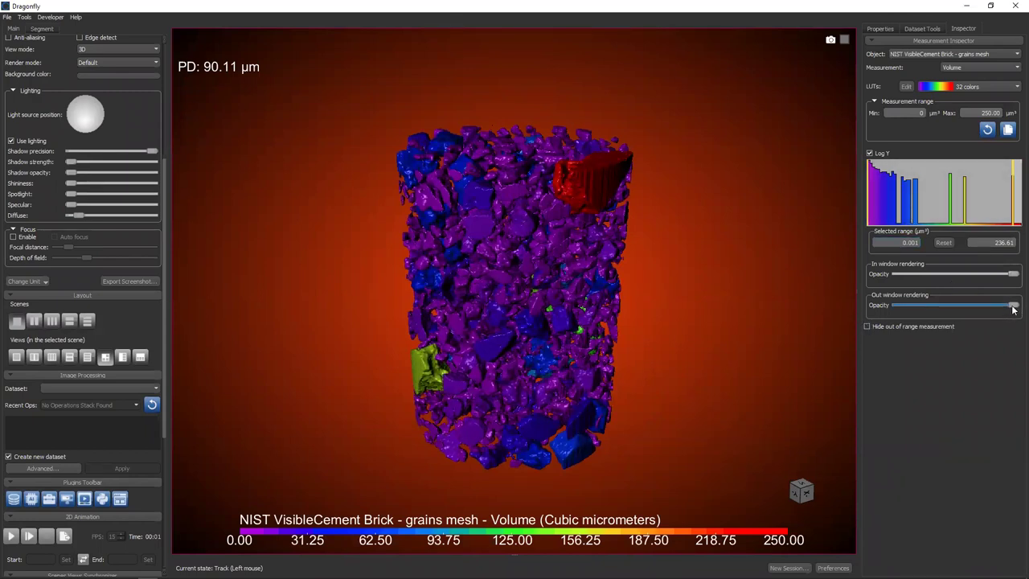
pyautogui.moveTo(1012, 304); pyautogui.dragTo(932, 305)
pyautogui.moveTo(872, 215); pyautogui.dragTo(985, 208)
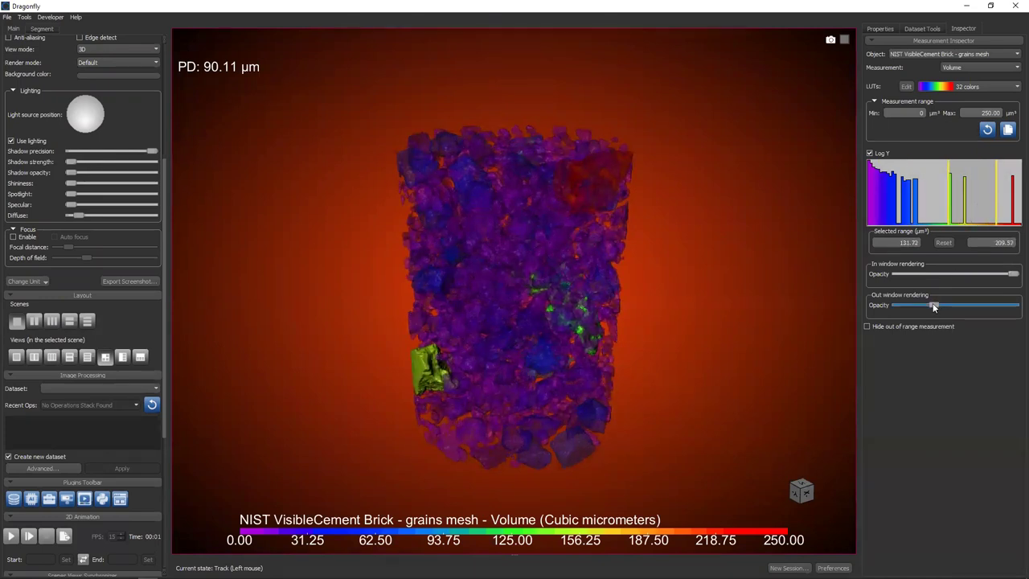
pyautogui.moveTo(934, 304); pyautogui.dragTo(897, 305)
pyautogui.moveTo(974, 209); pyautogui.dragTo(904, 218)
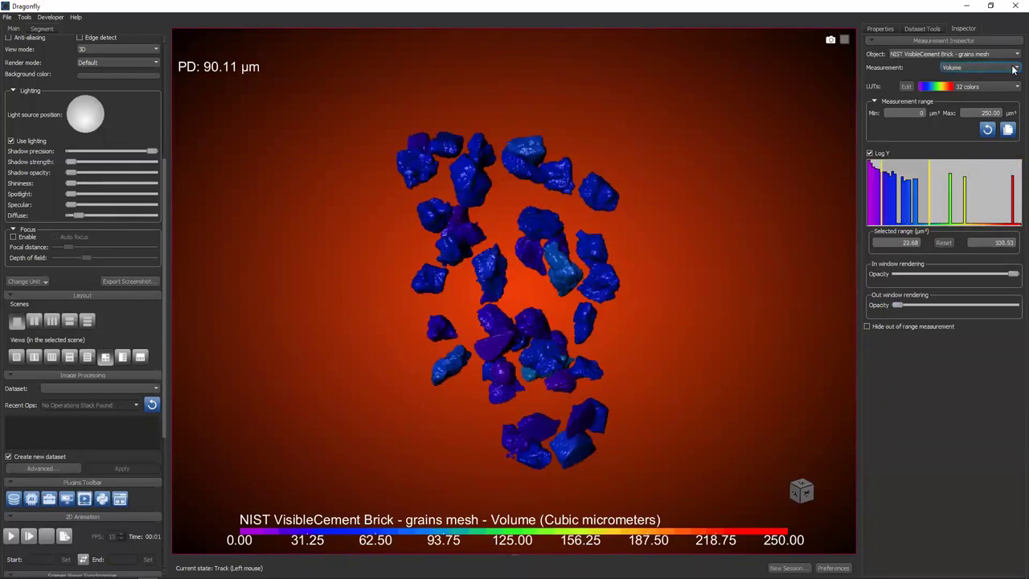
# Switch the measurement to Surface Area (interpolated)
pyautogui.click(1010, 68)
pyautogui.click(987, 84)
pyautogui.press('Down')
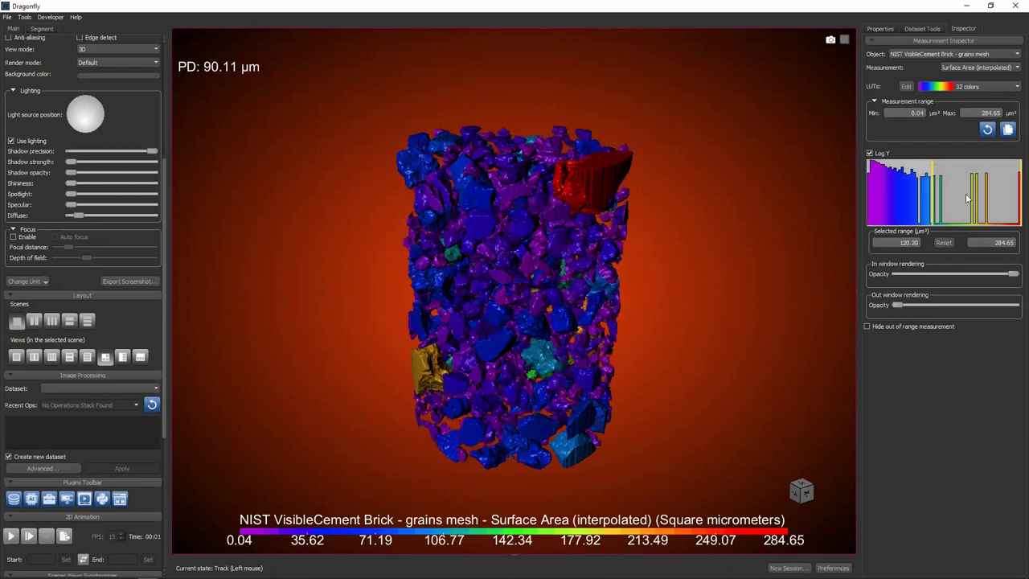
# Set the surface-area selected range to 42.74–188.32 µm² and restore full opacity
pyautogui.moveTo(1017, 193); pyautogui.dragTo(977, 195)
pyautogui.moveTo(898, 305); pyautogui.dragTo(897, 274)
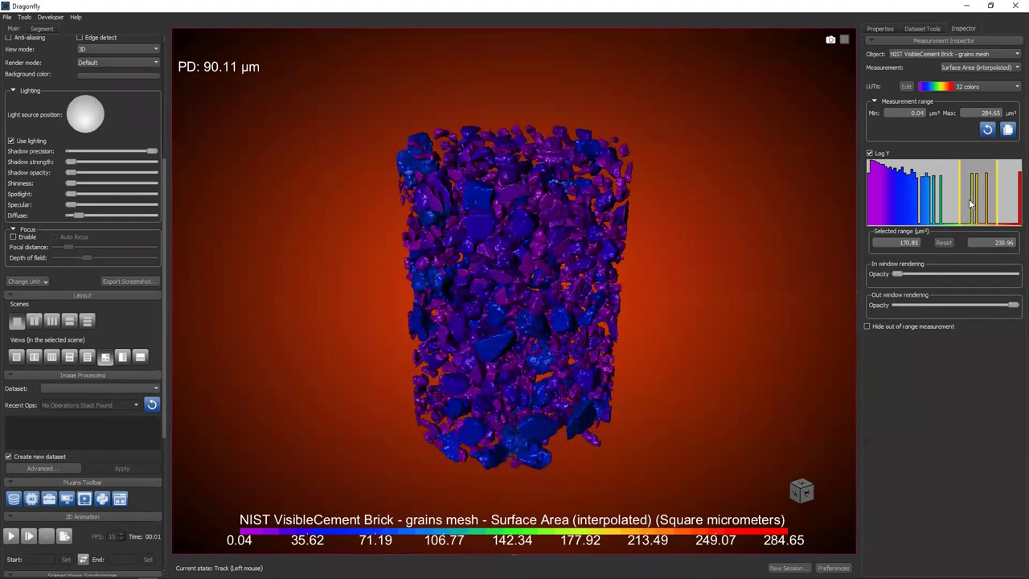
pyautogui.moveTo(969, 199); pyautogui.dragTo(908, 202)
pyautogui.moveTo(972, 206); pyautogui.dragTo(920, 203)
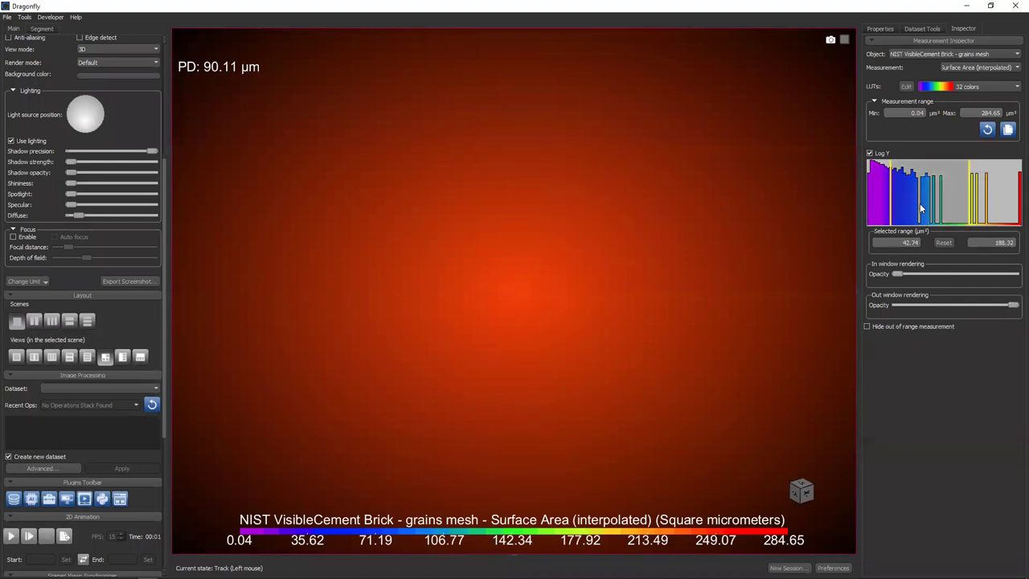
pyautogui.moveTo(897, 273); pyautogui.dragTo(1013, 273)
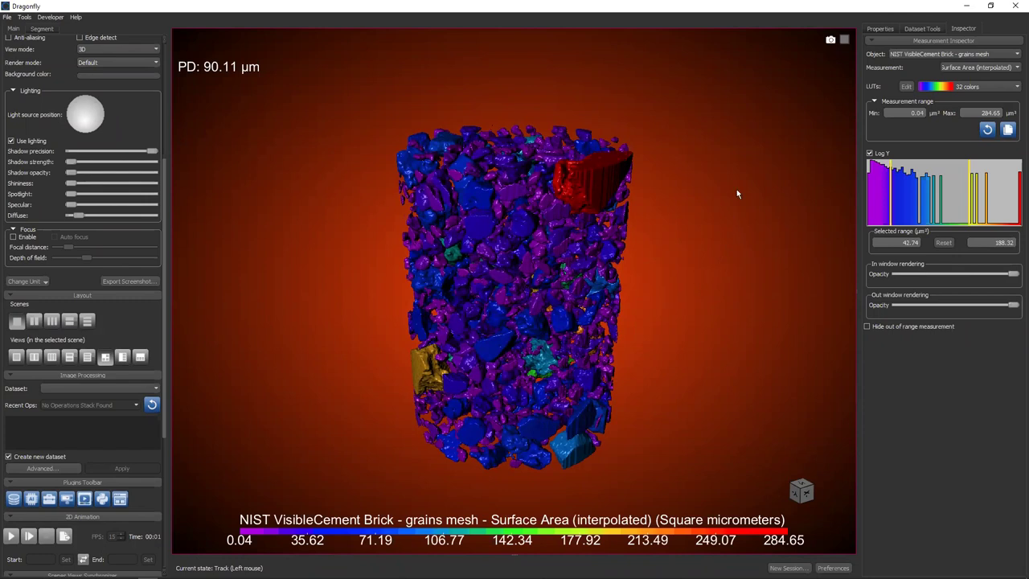
# Hide the grains mesh and show and select the granite contour mesh instead
pyautogui.click(879, 29)
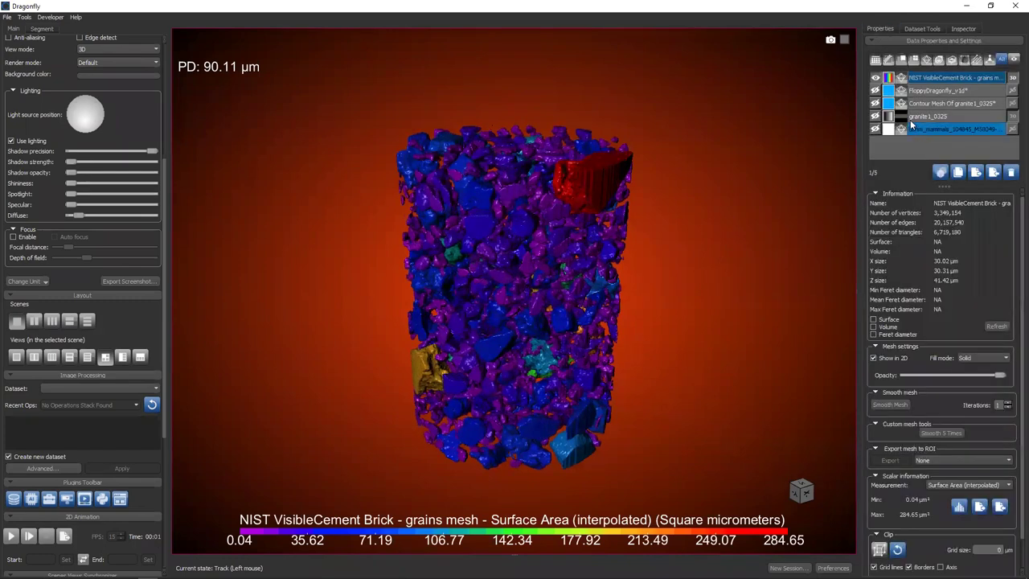
pyautogui.click(874, 77)
pyautogui.click(875, 115)
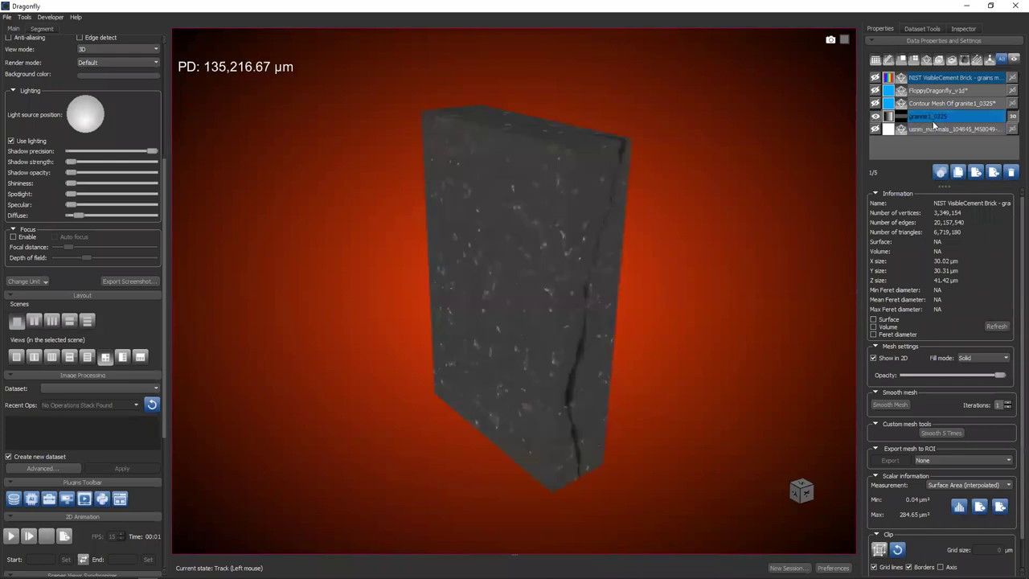
pyautogui.click(874, 116)
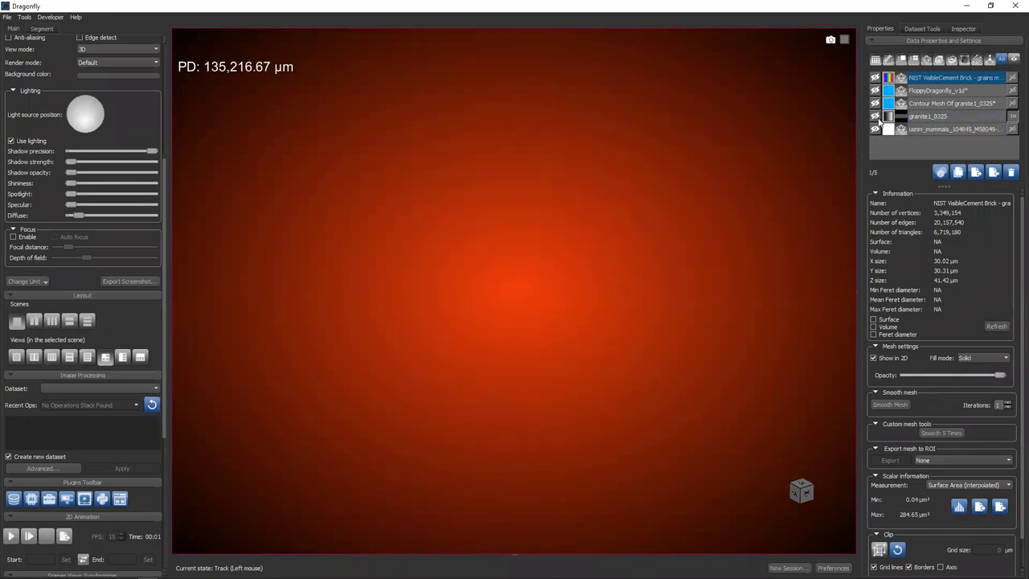
pyautogui.click(874, 103)
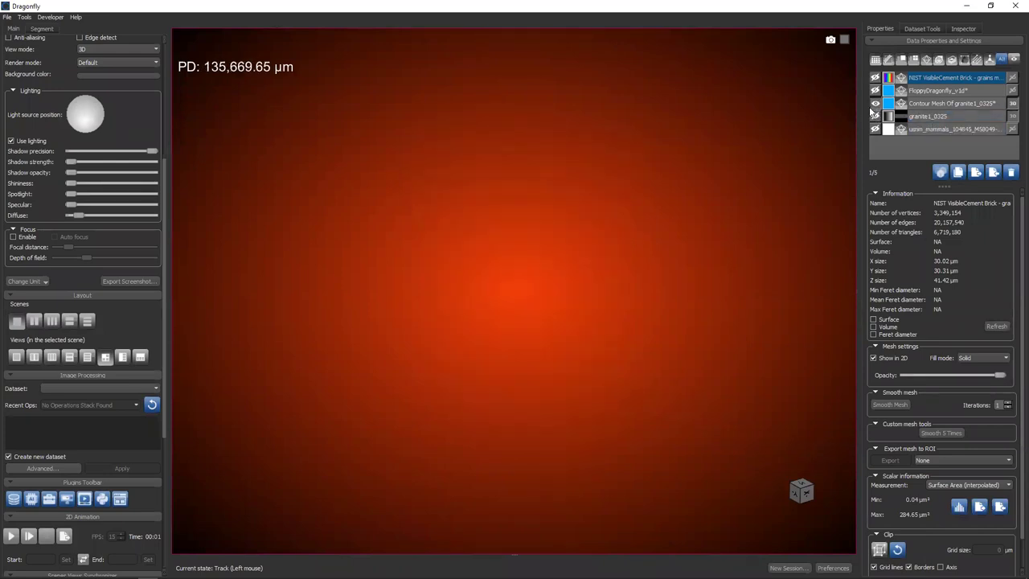
pyautogui.click(936, 101)
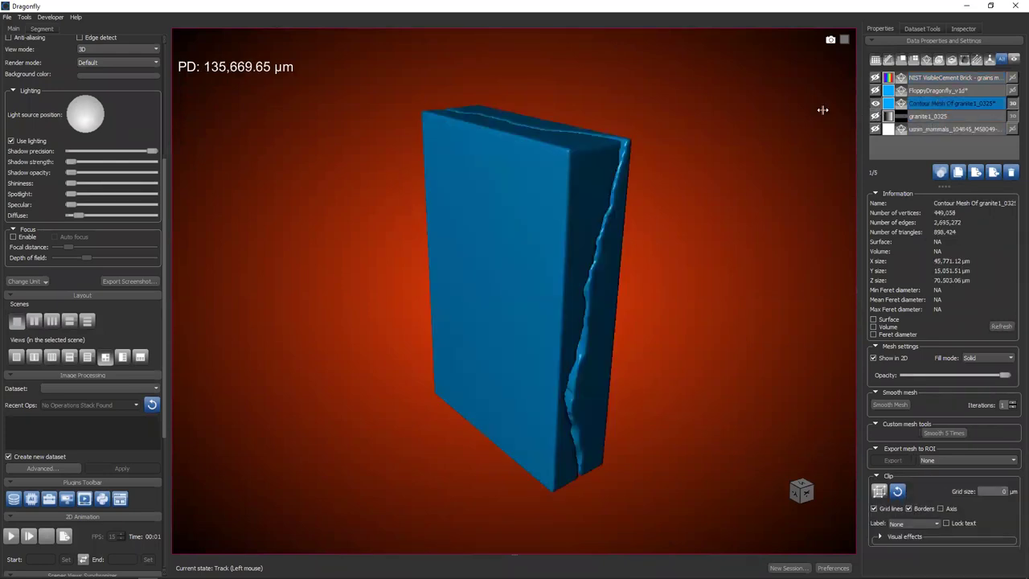
# Export the contour mesh as an ORS object to Downloads, then re-show the grains mesh
pyautogui.rightClick(924, 106)
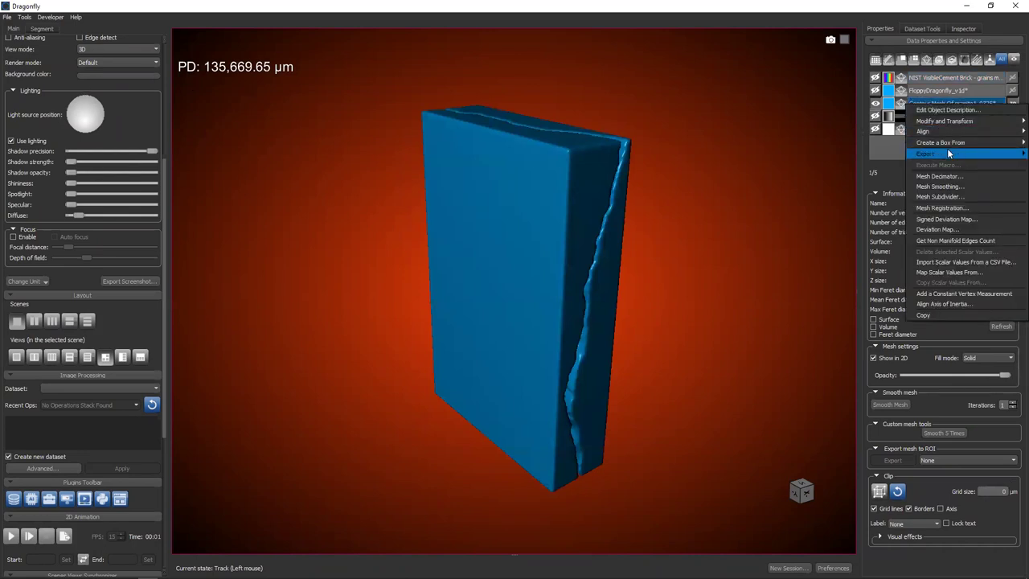
pyautogui.moveTo(951, 153)
pyautogui.click(883, 167)
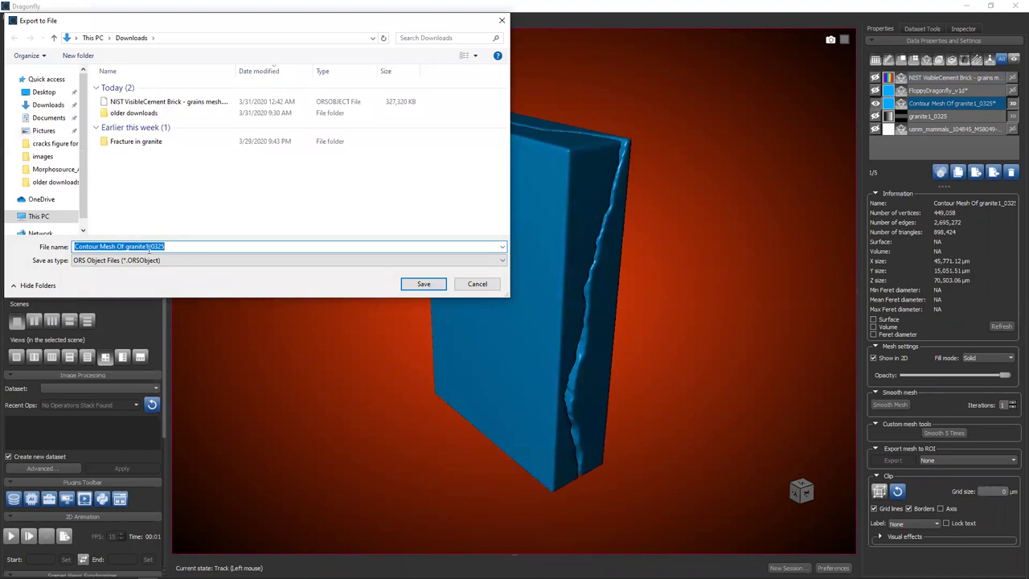
pyautogui.click(424, 283)
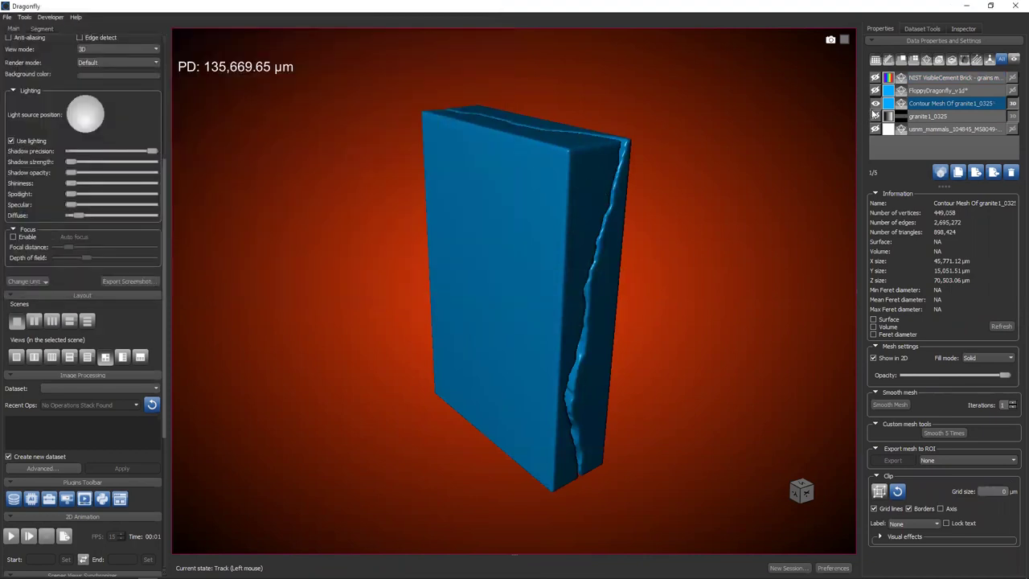
pyautogui.click(876, 103)
pyautogui.click(876, 78)
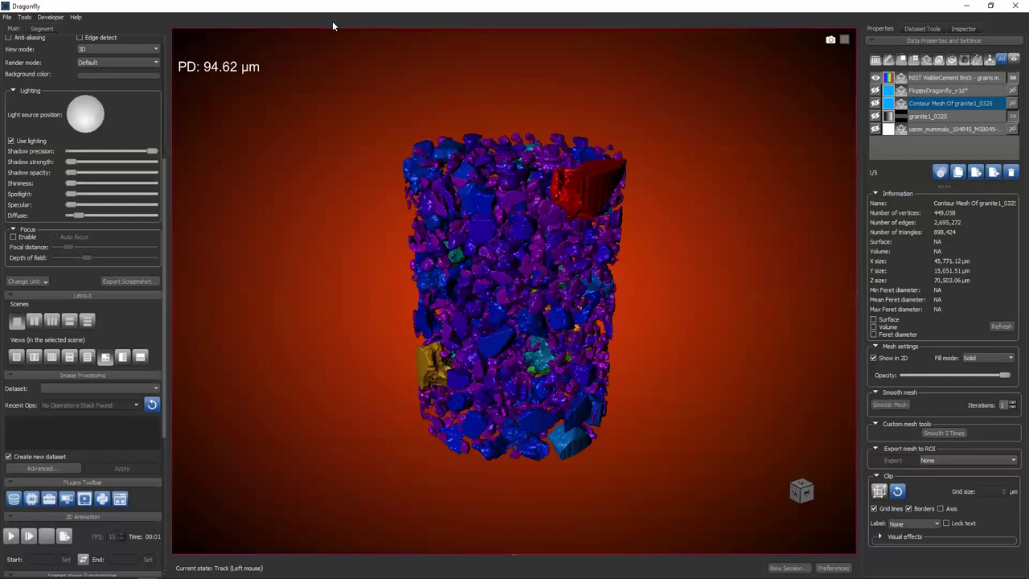
# In the Dragonfly Daily Lesson 2 deck, present slide 11, Questions & Answers, full screen
pyautogui.hotkey('alt', 'Tab')
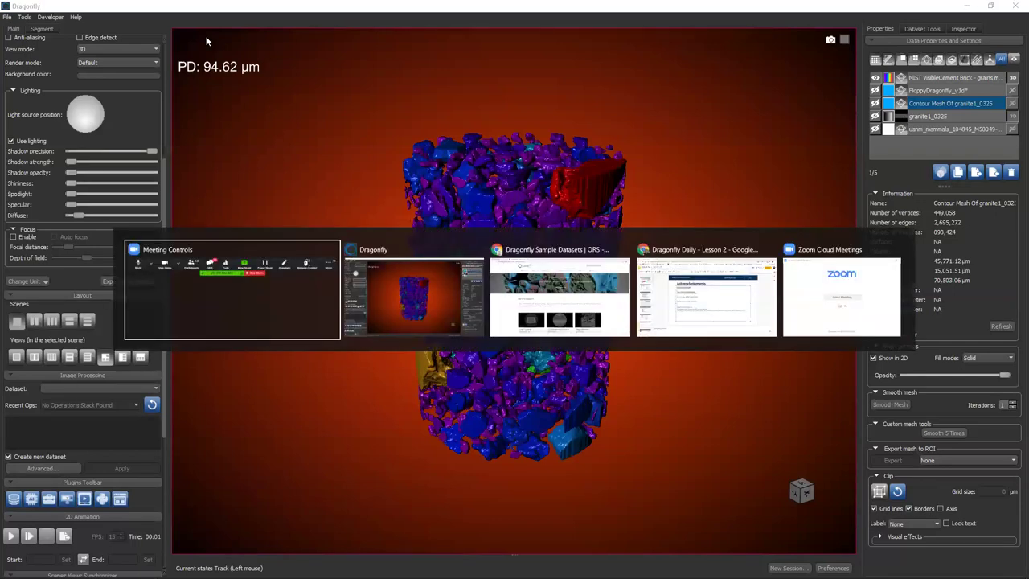
pyautogui.hotkey('alt', 'Tab')
pyautogui.hotkey('alt', 'Tab')
pyautogui.hotkey('alt', 'Tab')
pyautogui.scroll(-2, 33, 418)
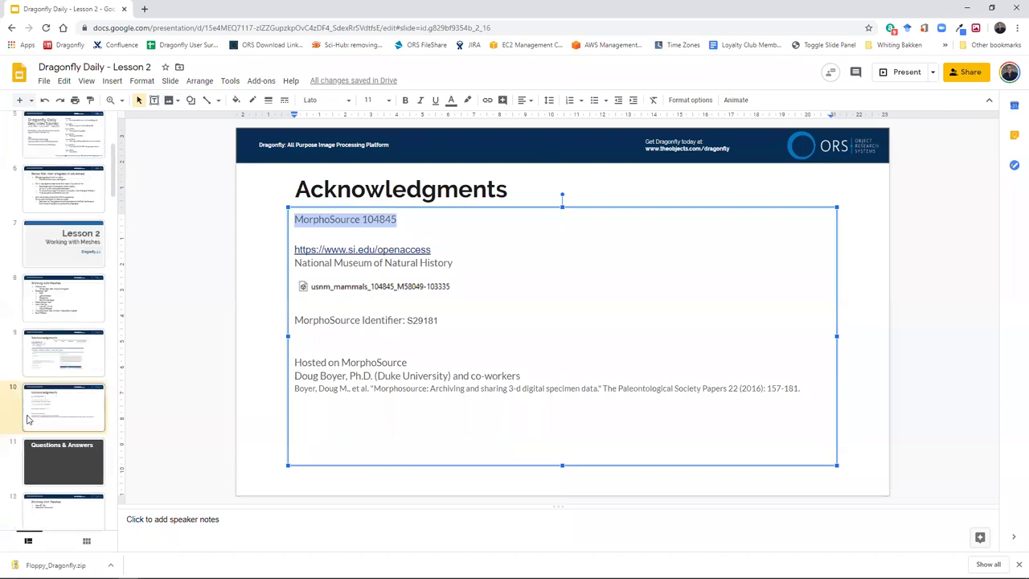
pyautogui.click(71, 381)
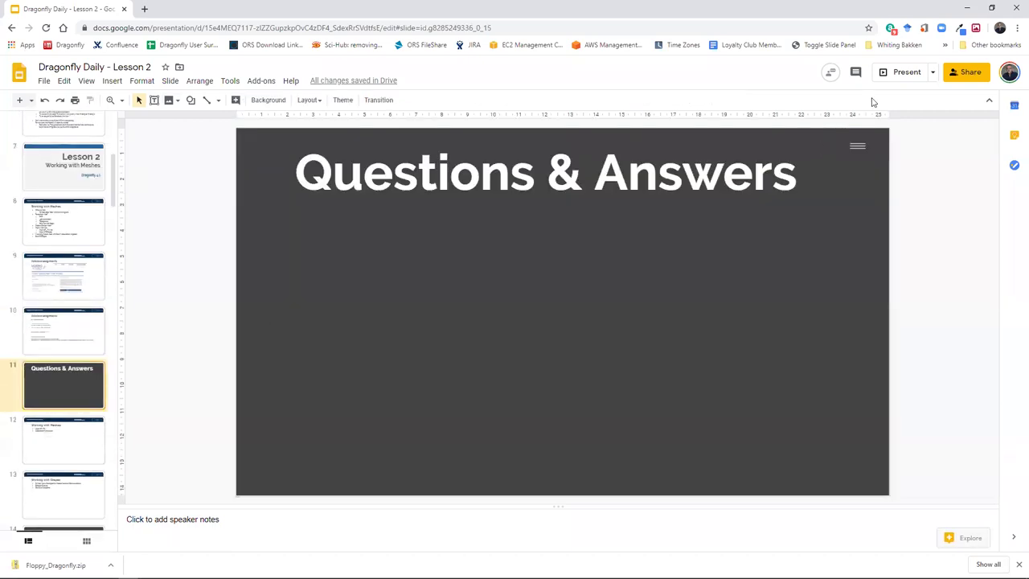
pyautogui.click(902, 73)
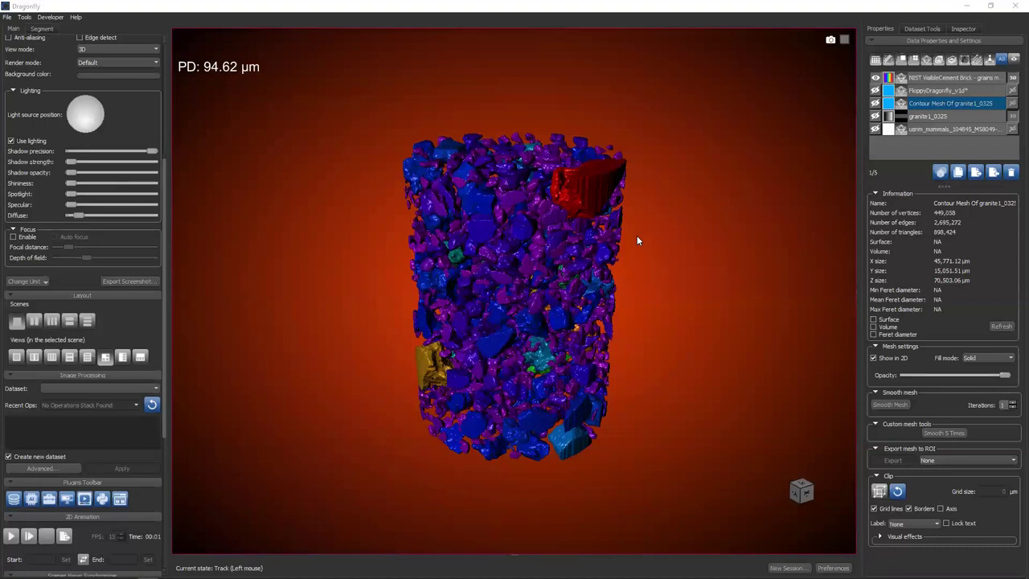
# Replace the grains mesh with the granite1_0325 volume in the four-view layout
pyautogui.click(875, 77)
pyautogui.click(875, 116)
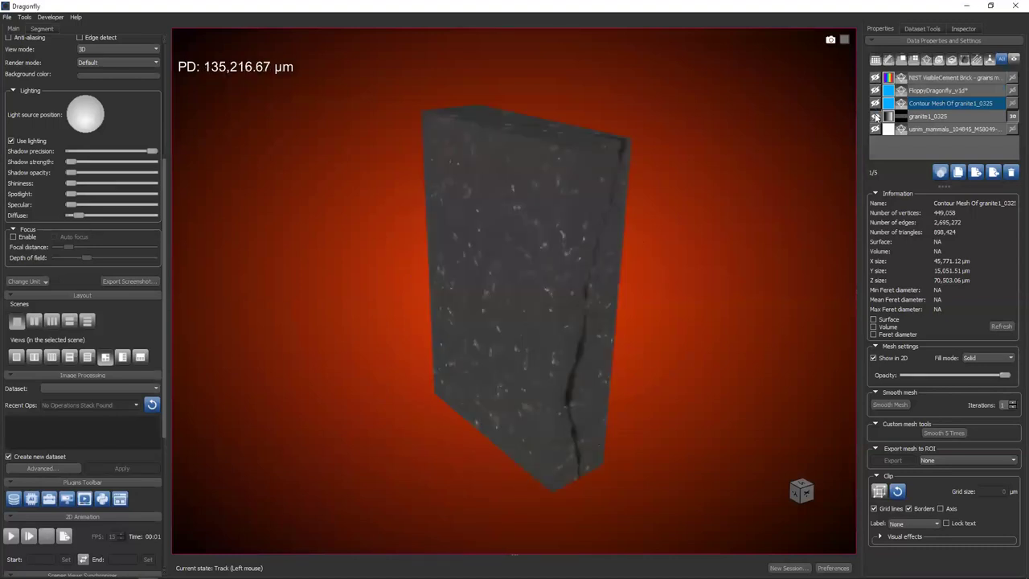
pyautogui.doubleClick(519, 203)
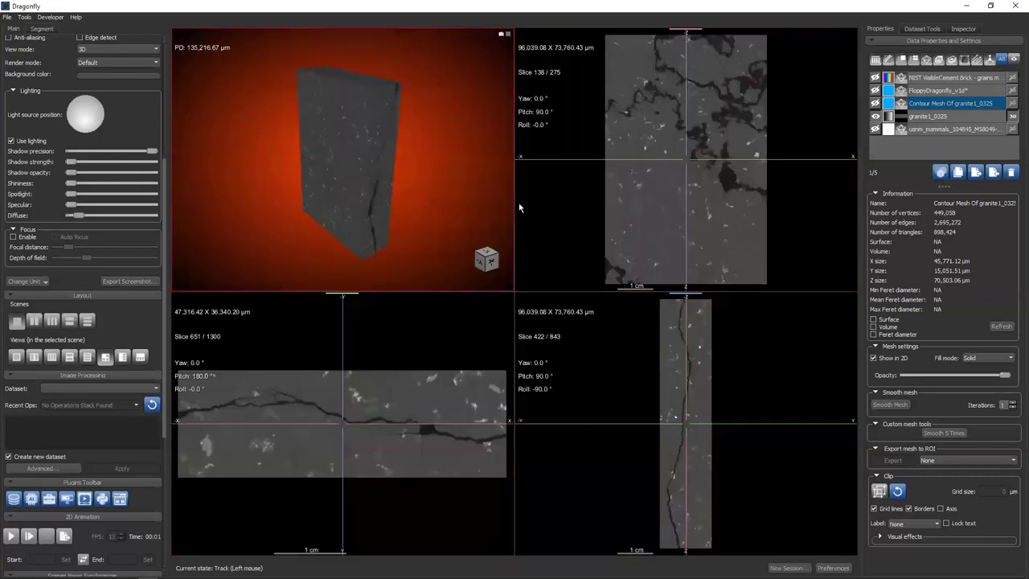
# Scroll through the granite slices and flip the bottom-left slice view upright
pyautogui.click(655, 269)
pyautogui.scroll(3, 274, 365)
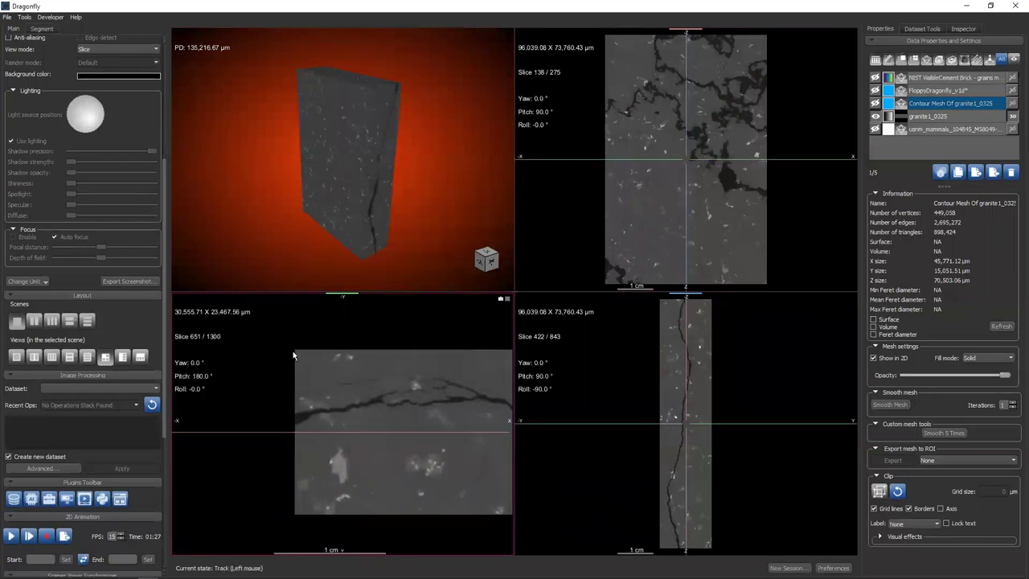
pyautogui.scroll(3, 134, 221)
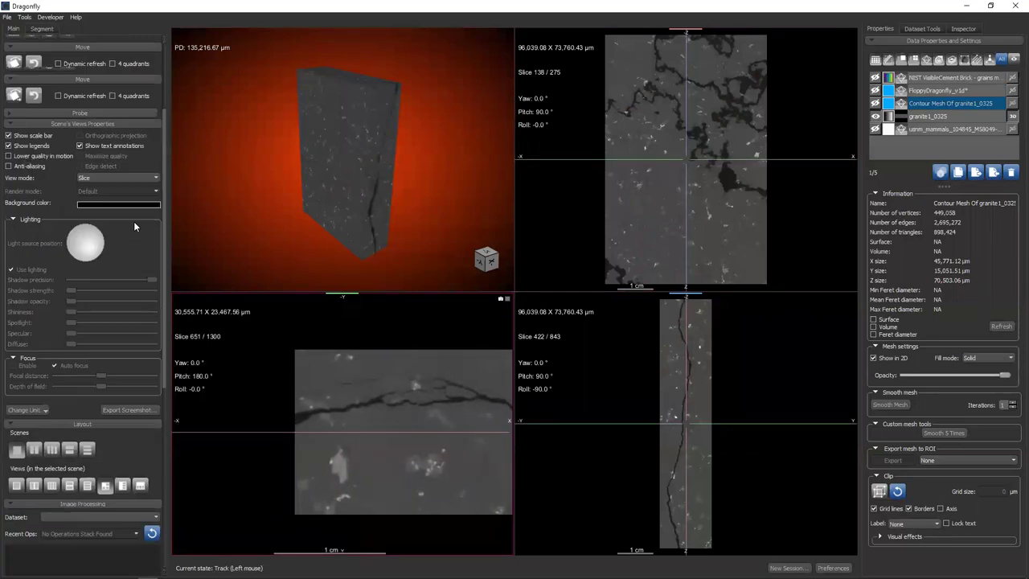
pyautogui.scroll(1, 123, 204)
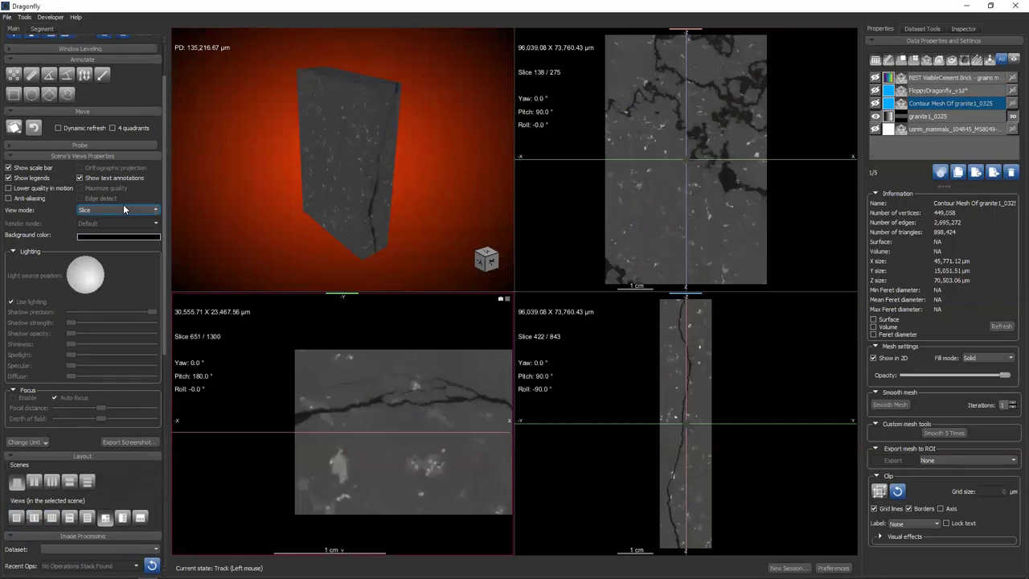
pyautogui.scroll(2, 123, 205)
pyautogui.click(32, 91)
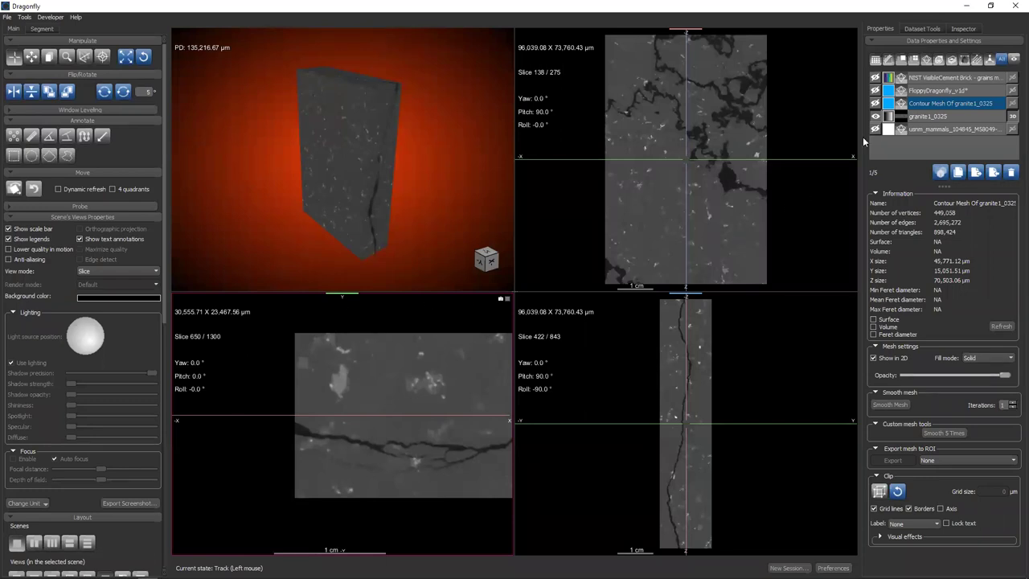
# Open Modify and Transform > Invert for granite1_0325 and float the Dataset Inverter window
pyautogui.rightClick(902, 116)
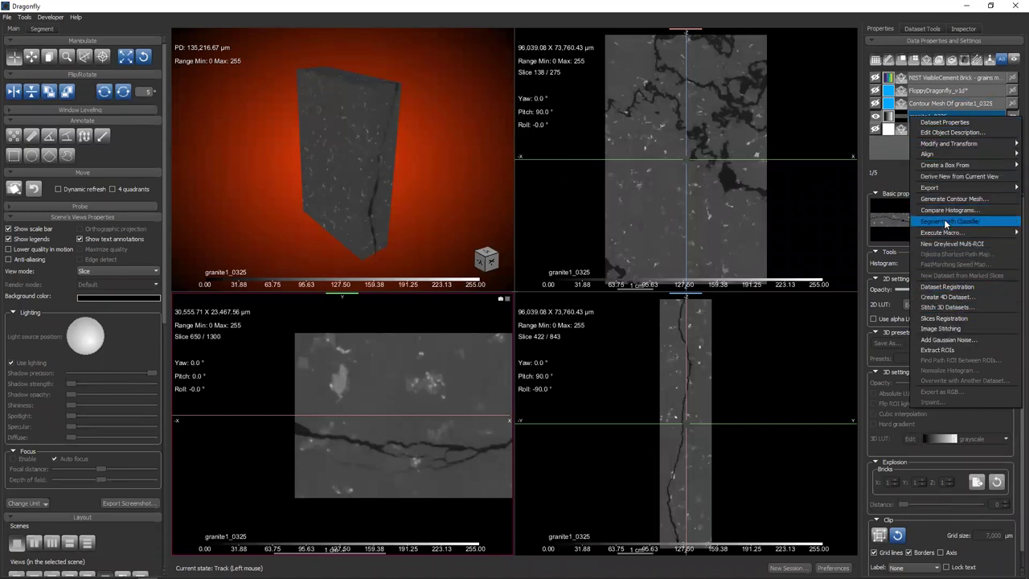
pyautogui.moveTo(942, 146)
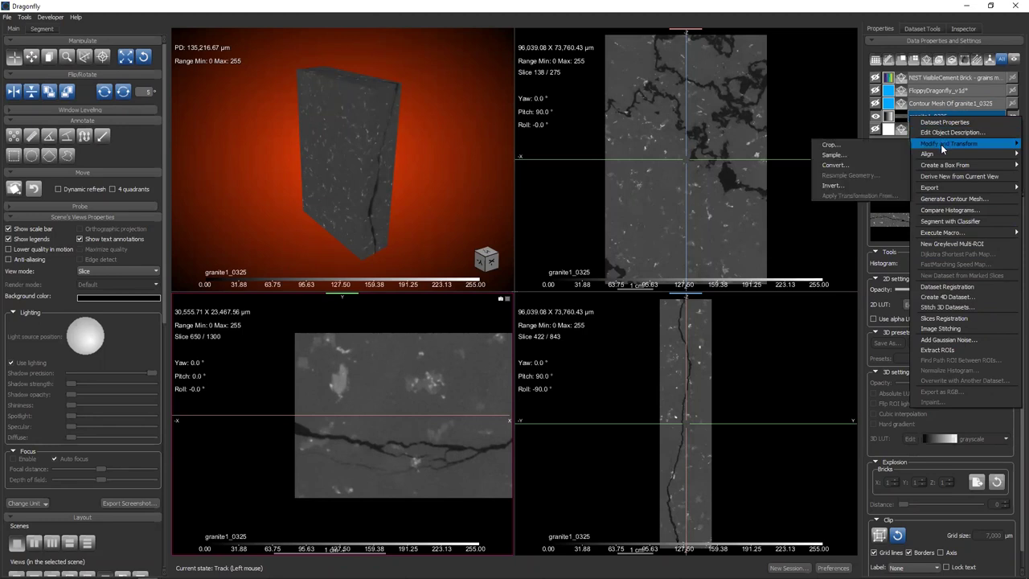
pyautogui.click(840, 185)
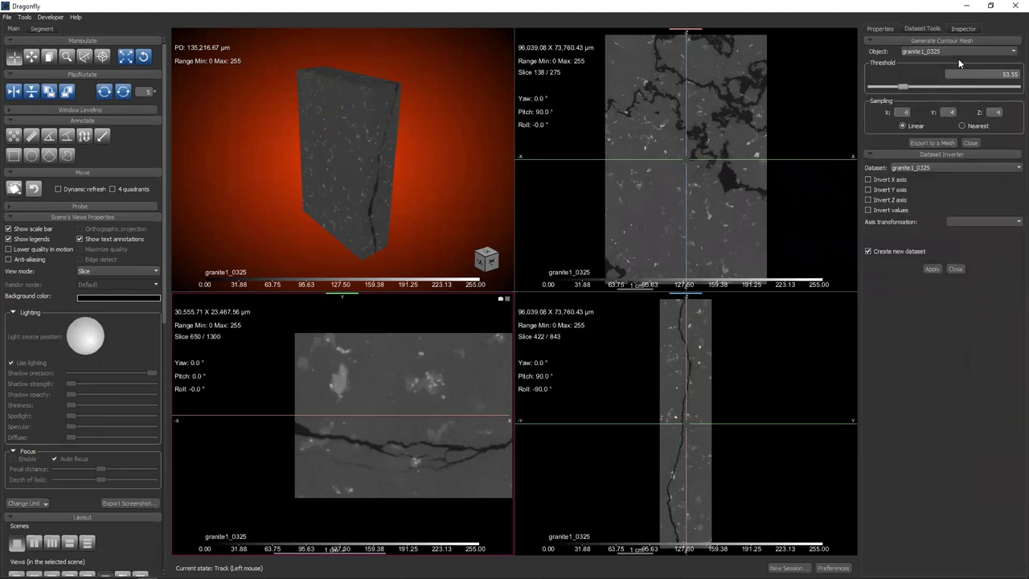
pyautogui.doubleClick(956, 153)
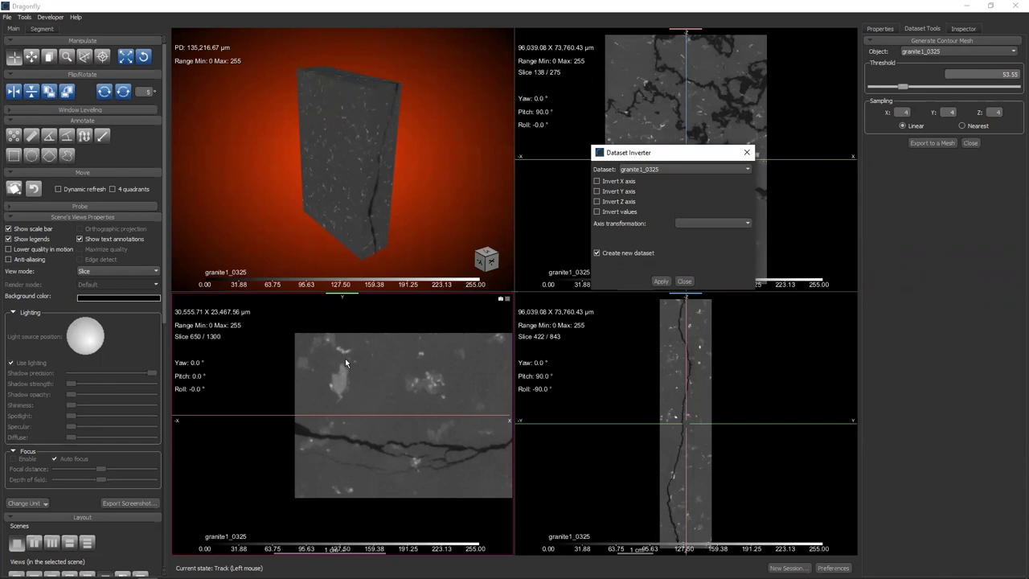
pyautogui.scroll(-2, 403, 422)
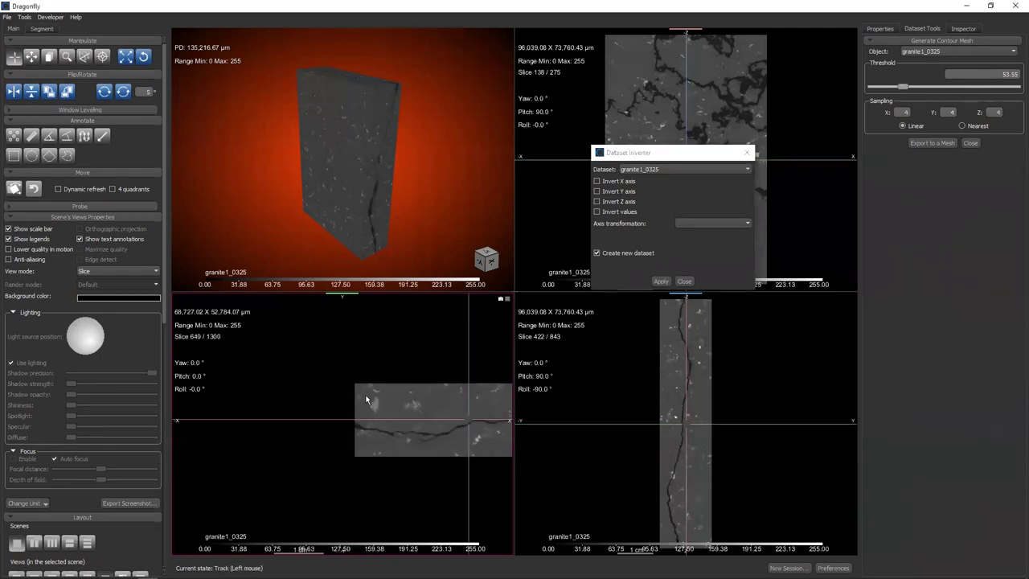
pyautogui.click(595, 192)
# Close the Dataset Inverter dialog
pyautogui.click(684, 281)
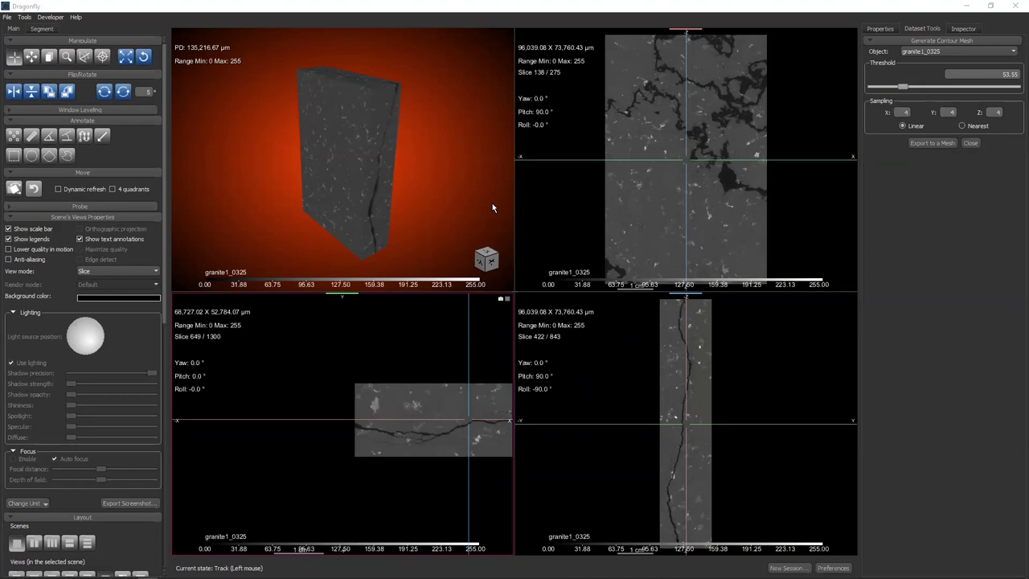
pyautogui.doubleClick(1016, 76)
pyautogui.press('Return')
# Bring the Chrome 'Dragonfly Daily - Lesson 2' window to the front
pyautogui.hotkey('alt', 'Tab')
pyautogui.hotkey('alt', 'Tab')
pyautogui.click(572, 241)
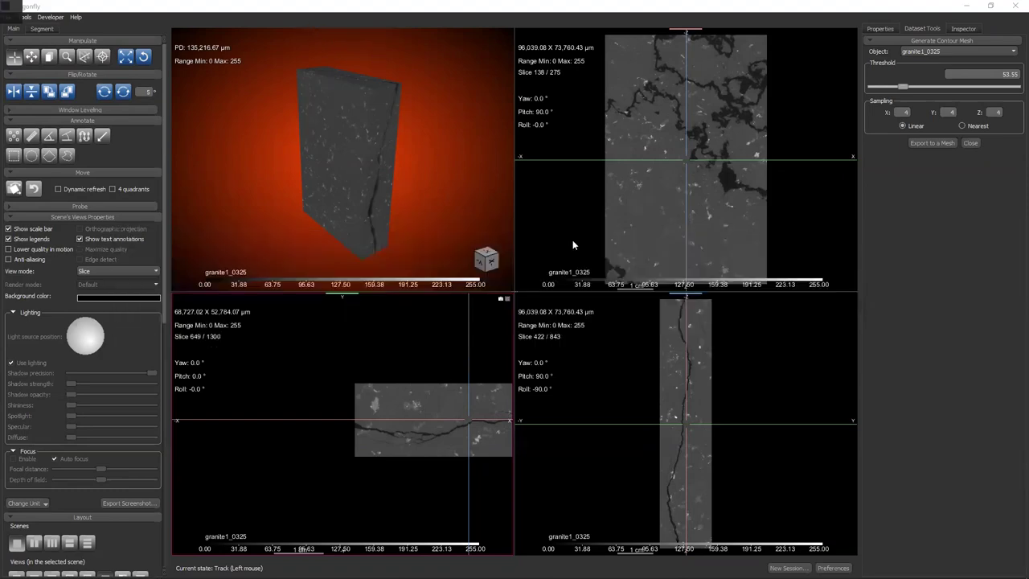